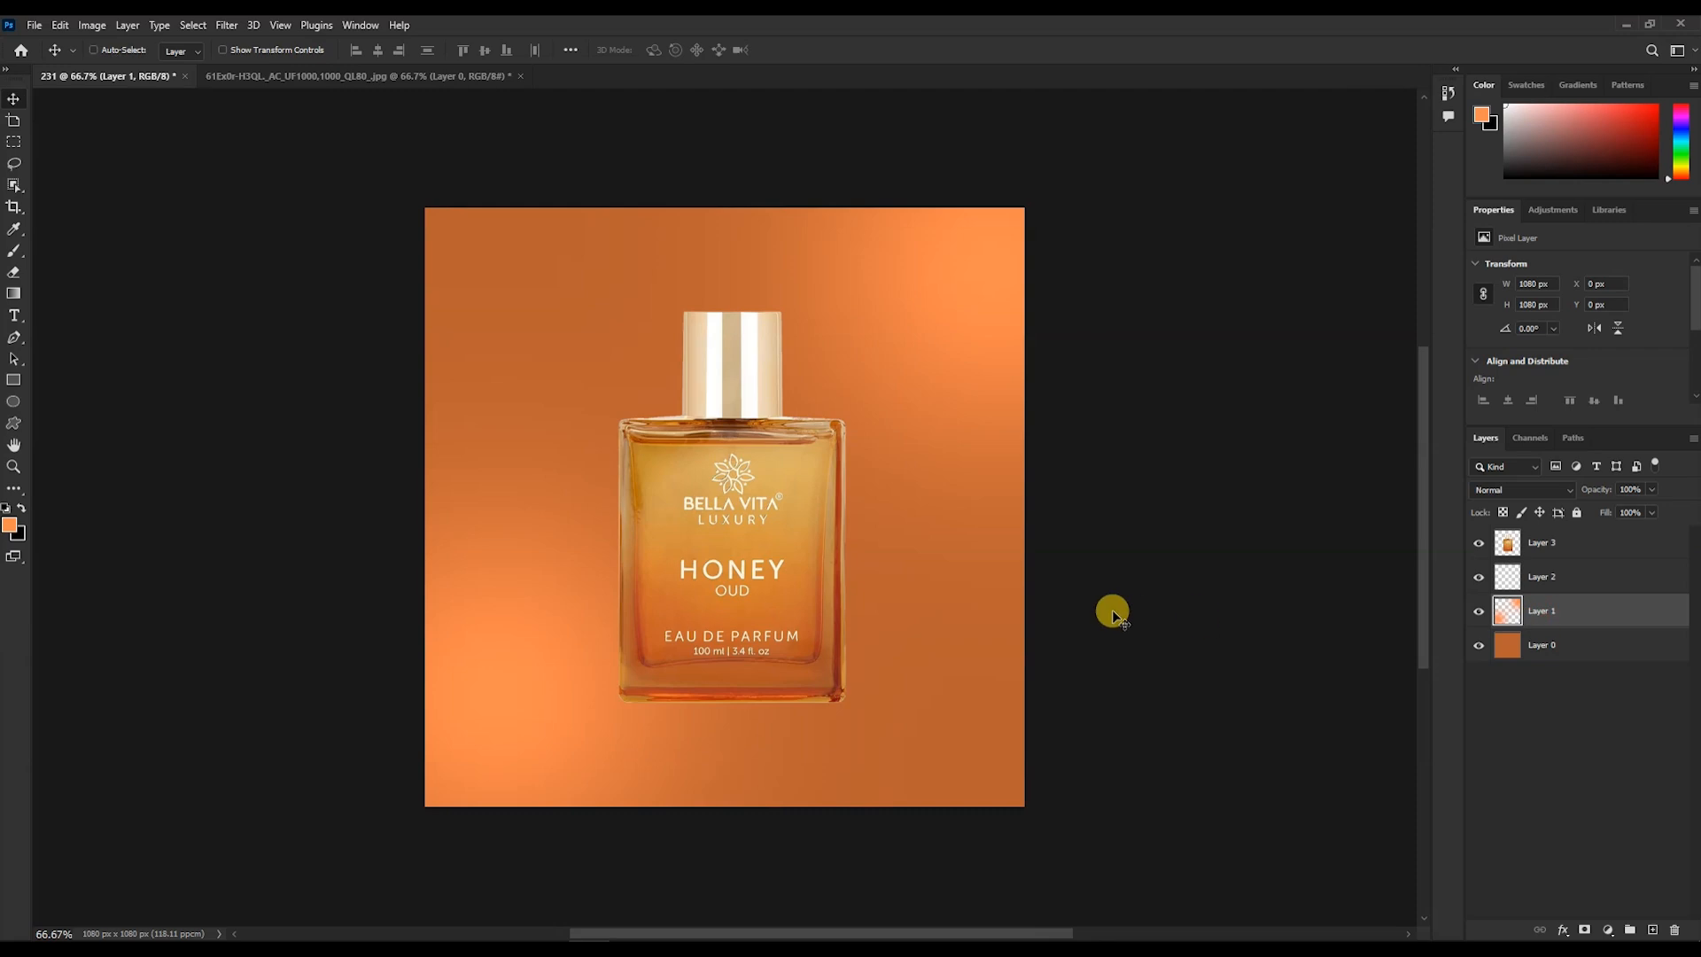
- Scale the selected light gradient layer up to about 1238 px wide so it extends past the canvas edges
{"action": "left_click_drag", "start_coordinate": [423, 806], "coordinate": [349, 881]}
{"action": "mouse_move", "coordinate": [1024, 208]}
{"action": "left_mouse_down"}
{"action": "mouse_move", "coordinate": [1097, 156]}
{"action": "mouse_move", "coordinate": [1051, 230]}
{"action": "mouse_move", "coordinate": [1049, 211]}
{"action": "left_mouse_up"}
{"action": "double_click", "coordinate": [984, 288]}
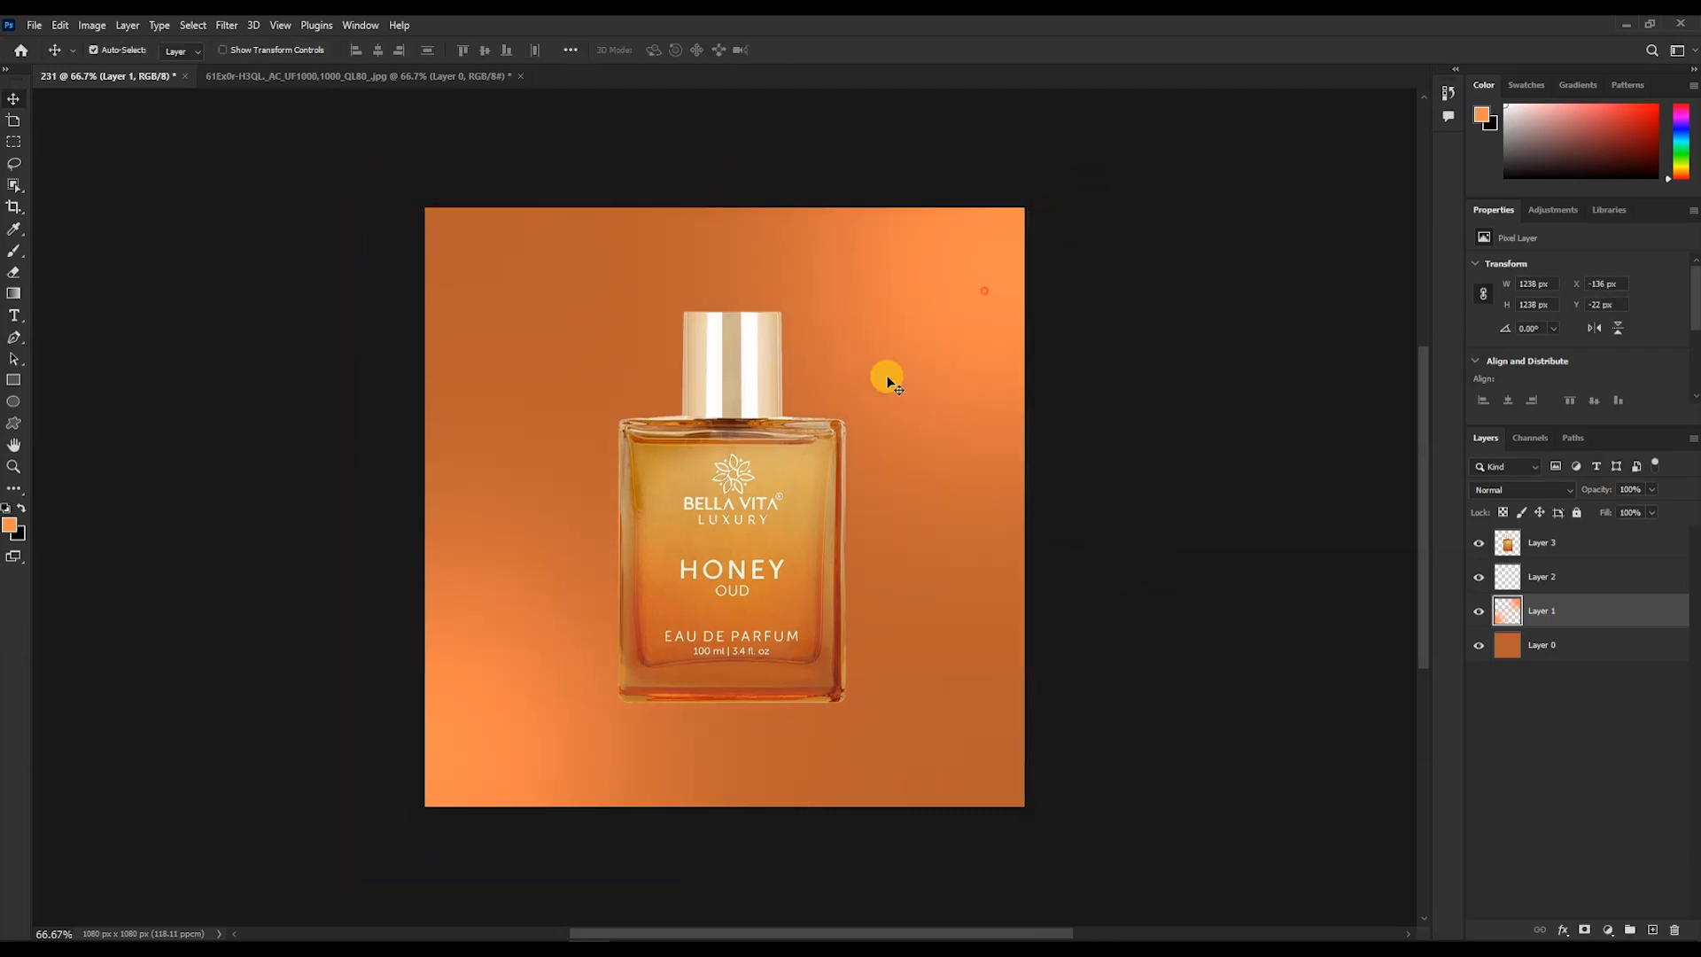
- Rotate the perfume bottle about -9 degrees, shrink it to about 89% and nudge it slightly upward
{"action": "left_click", "coordinate": [774, 531]}
{"action": "key", "text": "ctrl+t"}
{"action": "left_click_drag", "start_coordinate": [827, 353], "coordinate": [799, 327]}
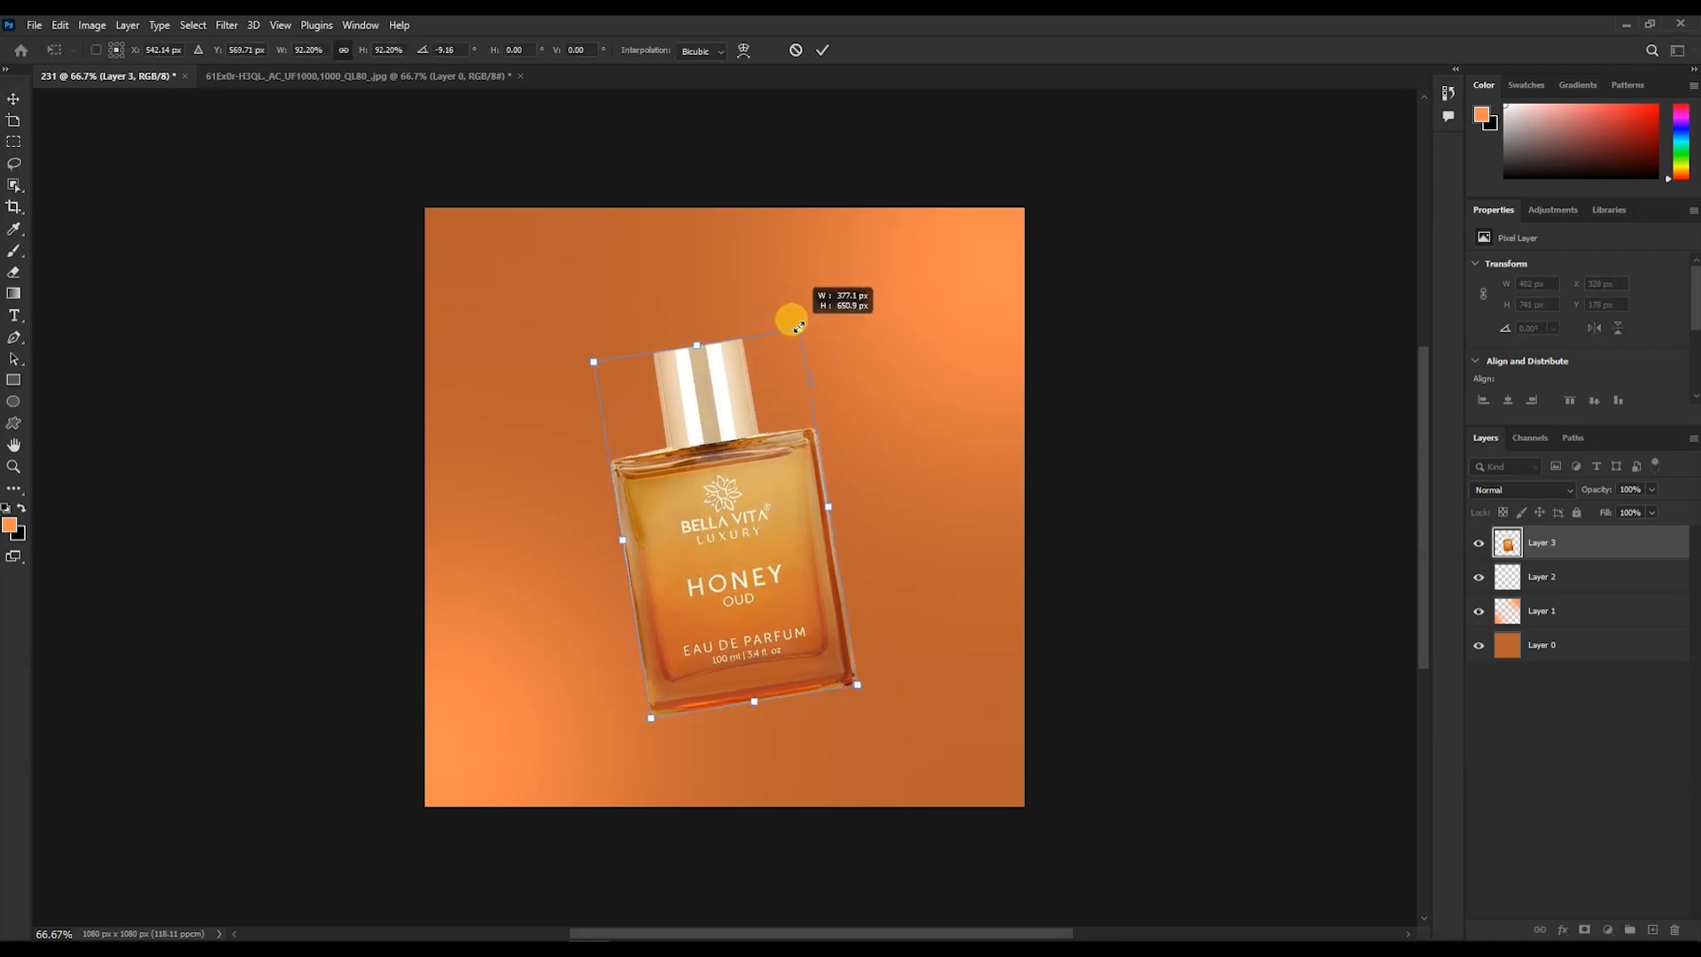
{"action": "left_click_drag", "start_coordinate": [774, 578], "coordinate": [773, 554]}
{"action": "left_click_drag", "start_coordinate": [798, 300], "coordinate": [794, 315]}
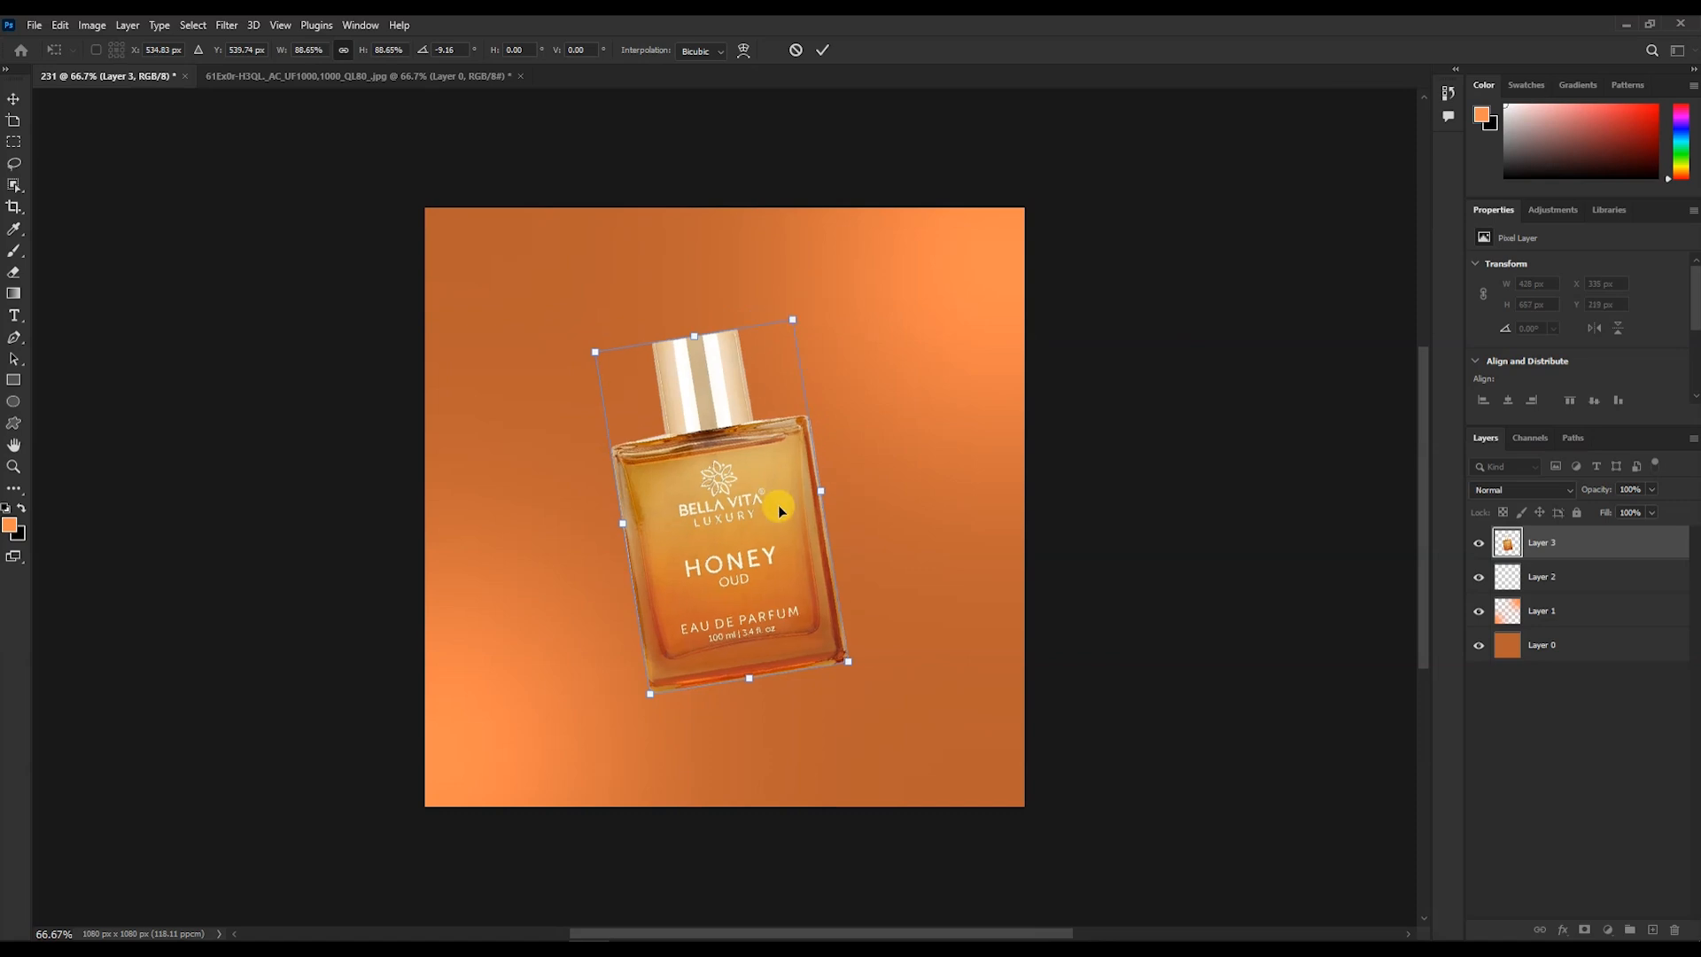
{"action": "key", "text": "Return"}
{"action": "left_click_drag", "start_coordinate": [776, 534], "coordinate": [771, 515]}
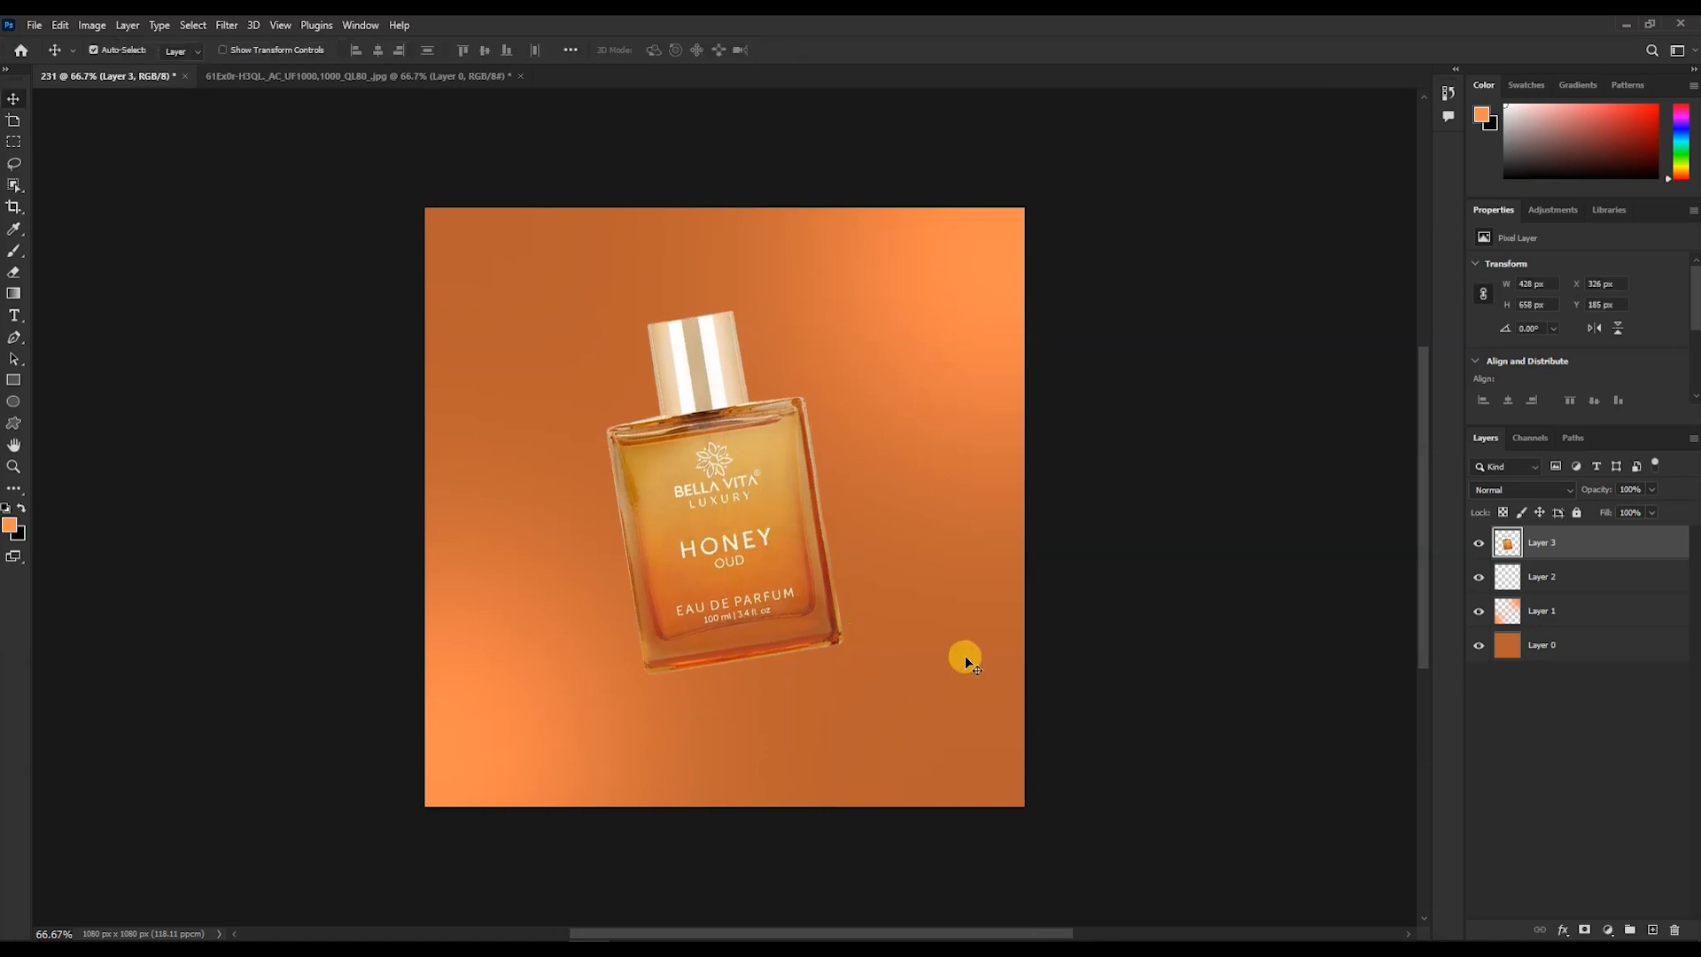
- Select Layer 2 and switch to the Brush tool
{"action": "left_click", "coordinate": [1507, 583]}
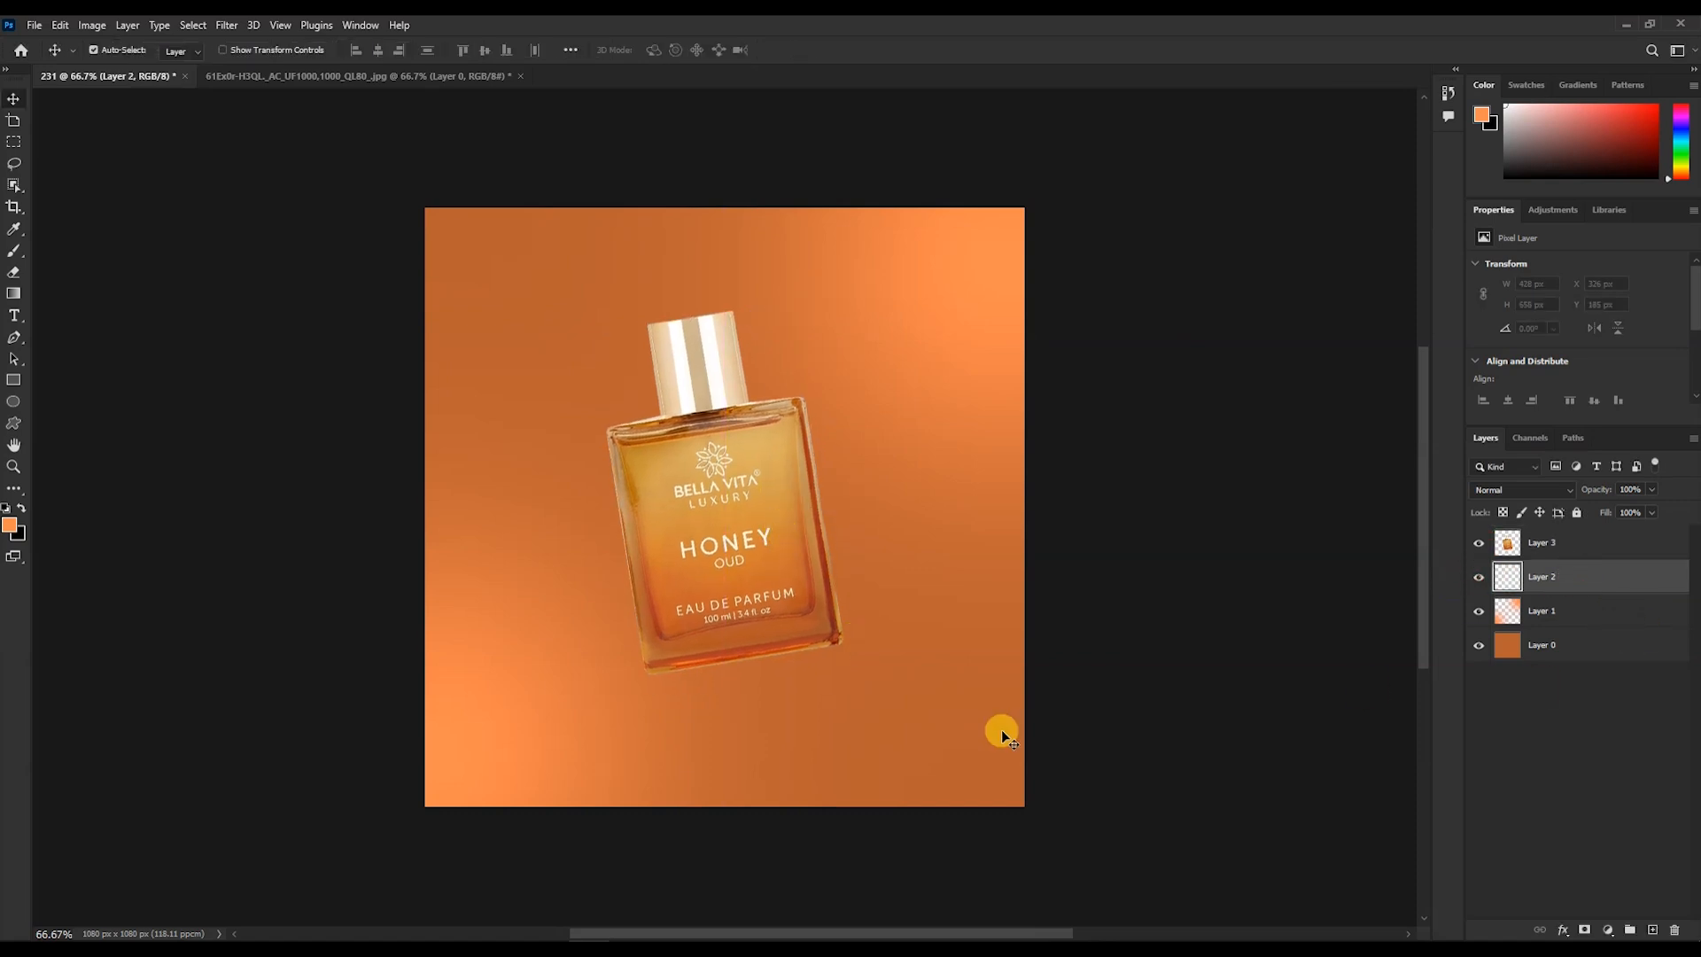
{"action": "key", "text": "b"}
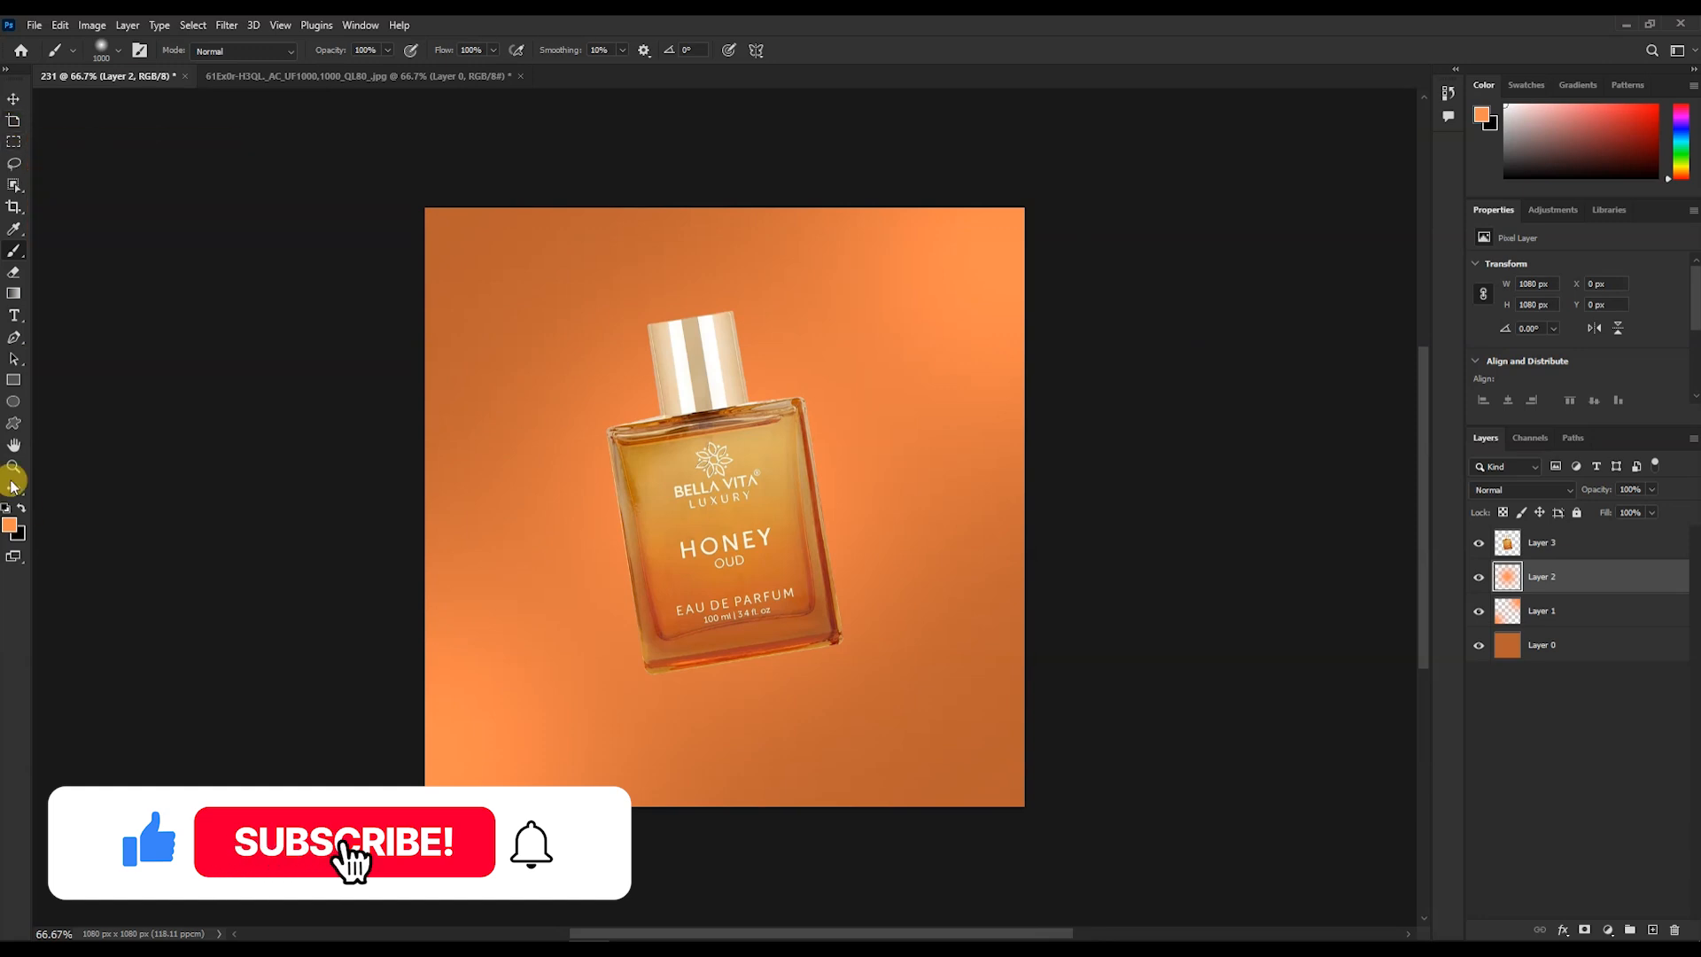
{"action": "left_click", "coordinate": [13, 338]}
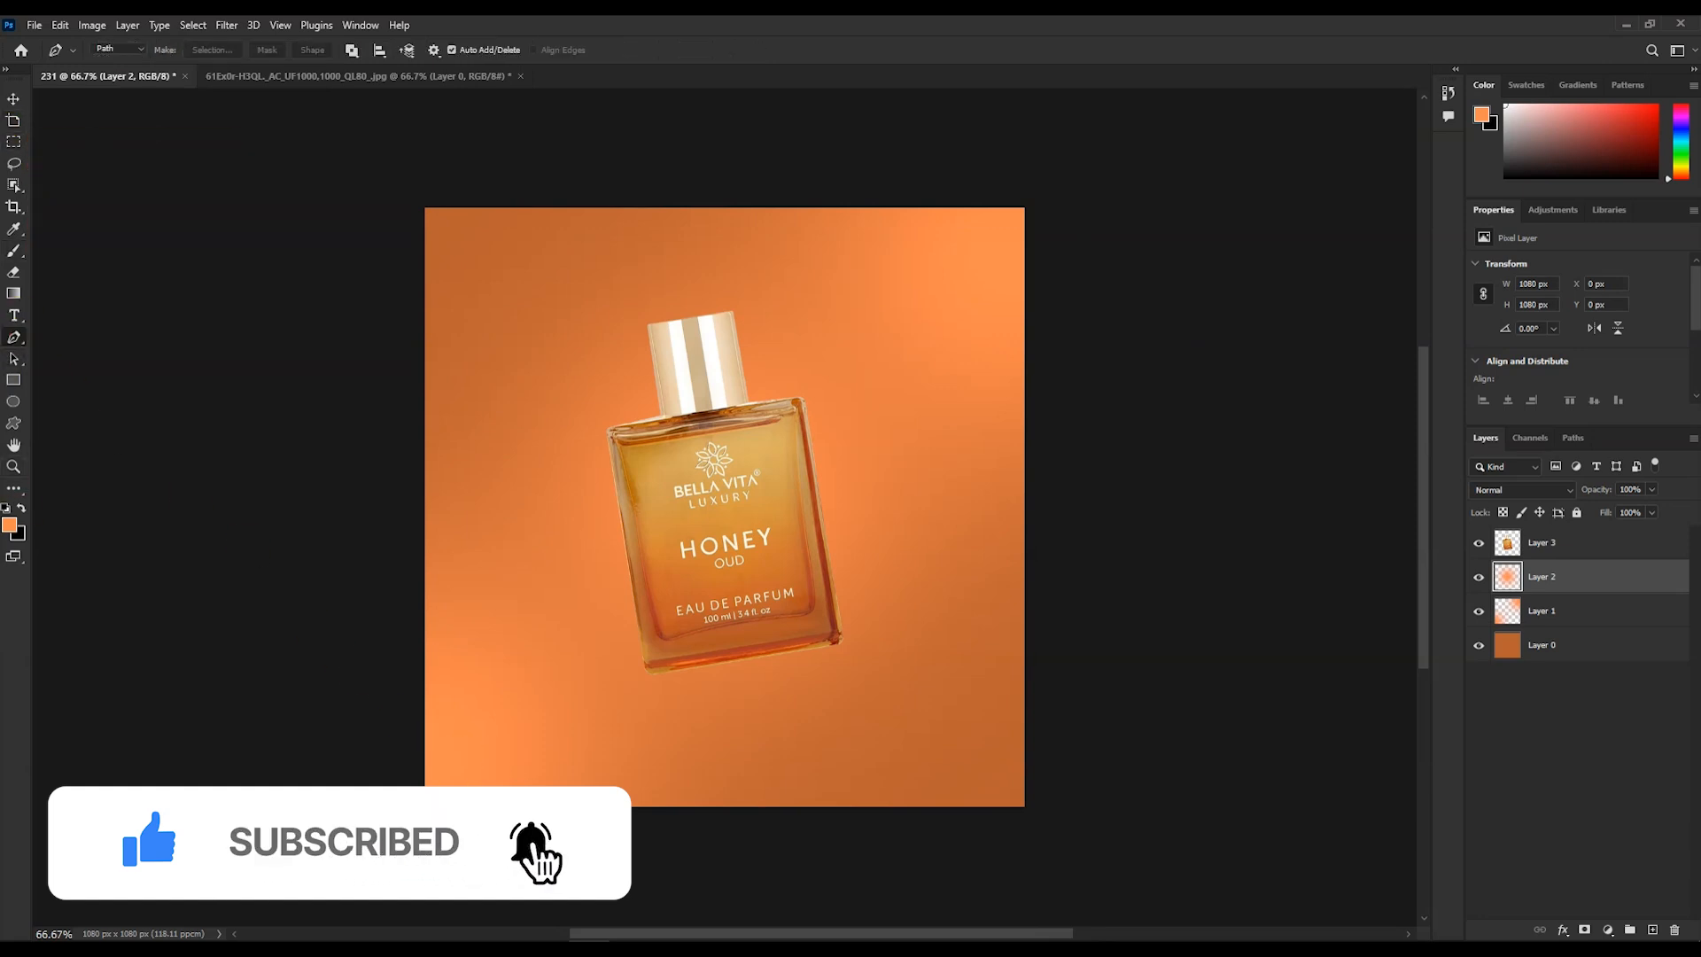
{"action": "left_click", "coordinate": [823, 606]}
{"action": "left_click_drag", "start_coordinate": [848, 592], "coordinate": [870, 511]}
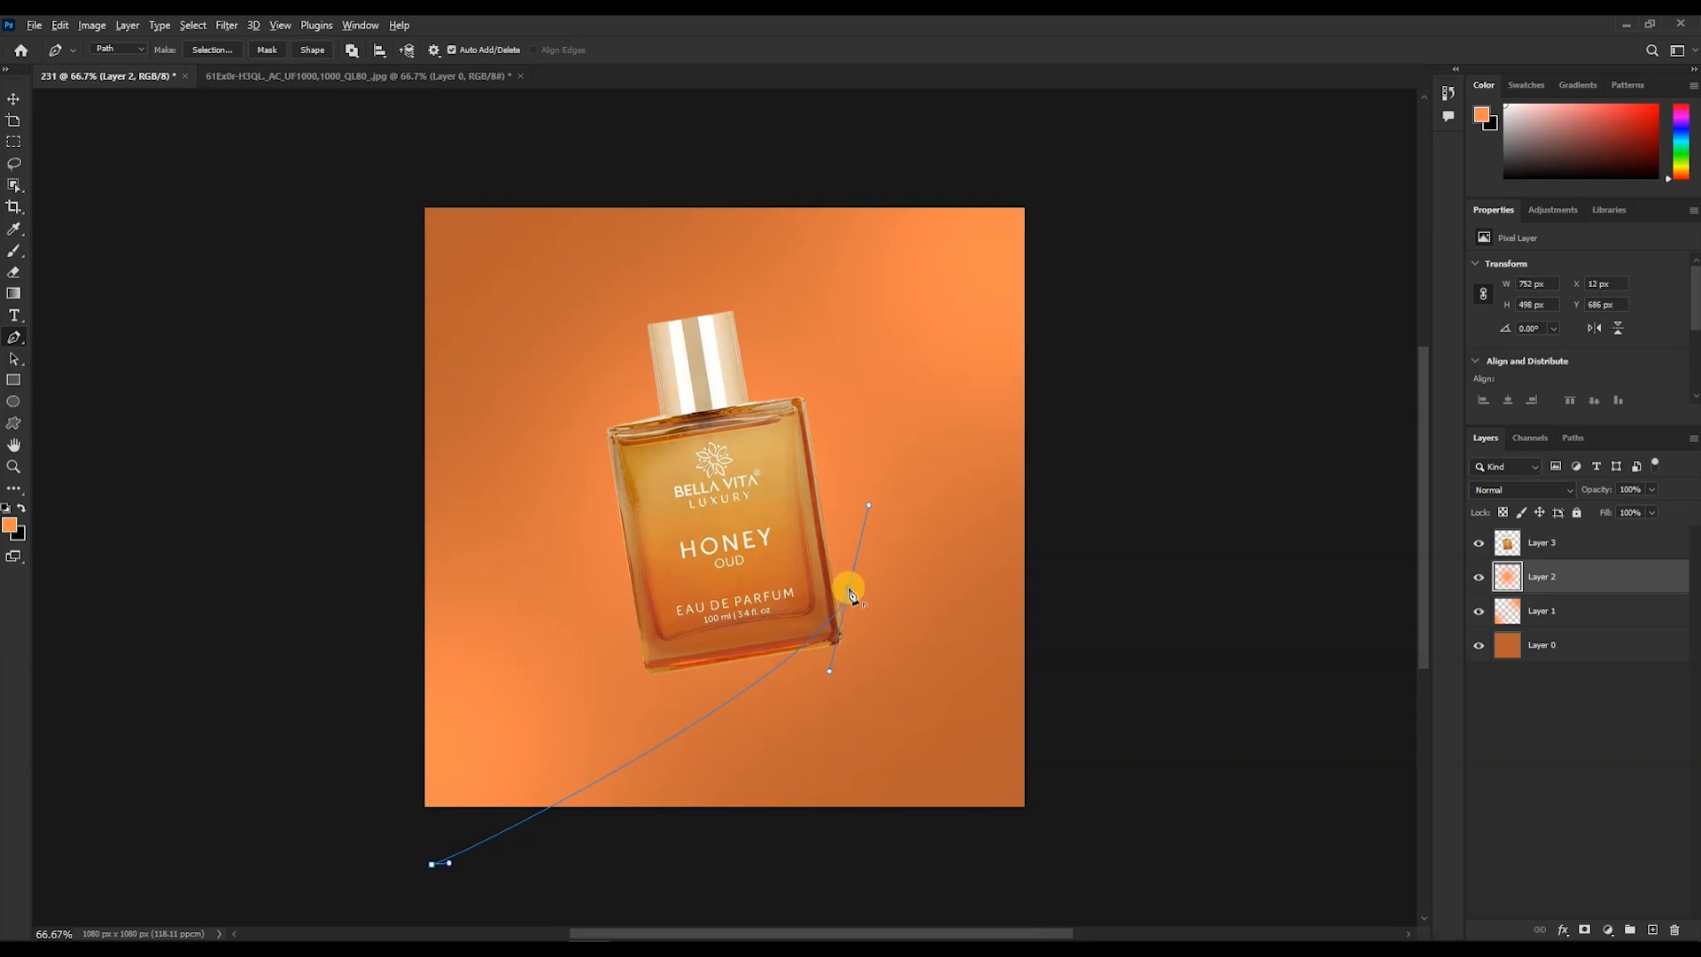
{"action": "key", "text": "Escape"}
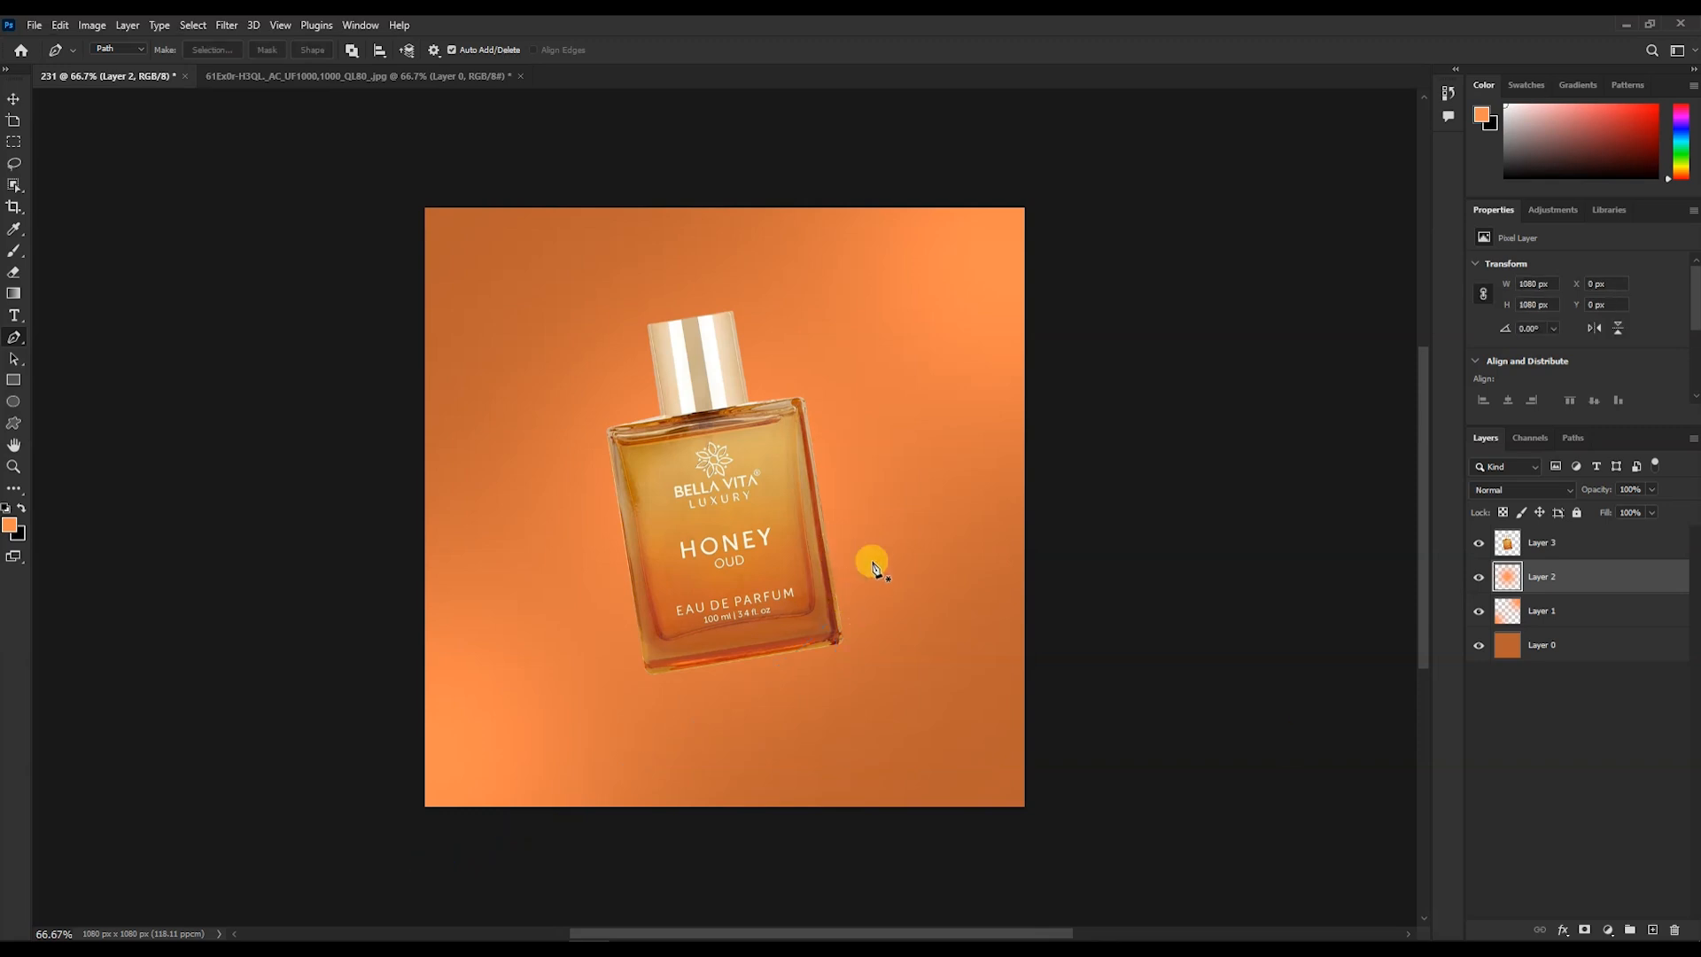
- Add a new layer and draw a closed curved pen path from the canvas's left edge to the bottle, converting it to a shape
{"action": "left_click", "coordinate": [1652, 930]}
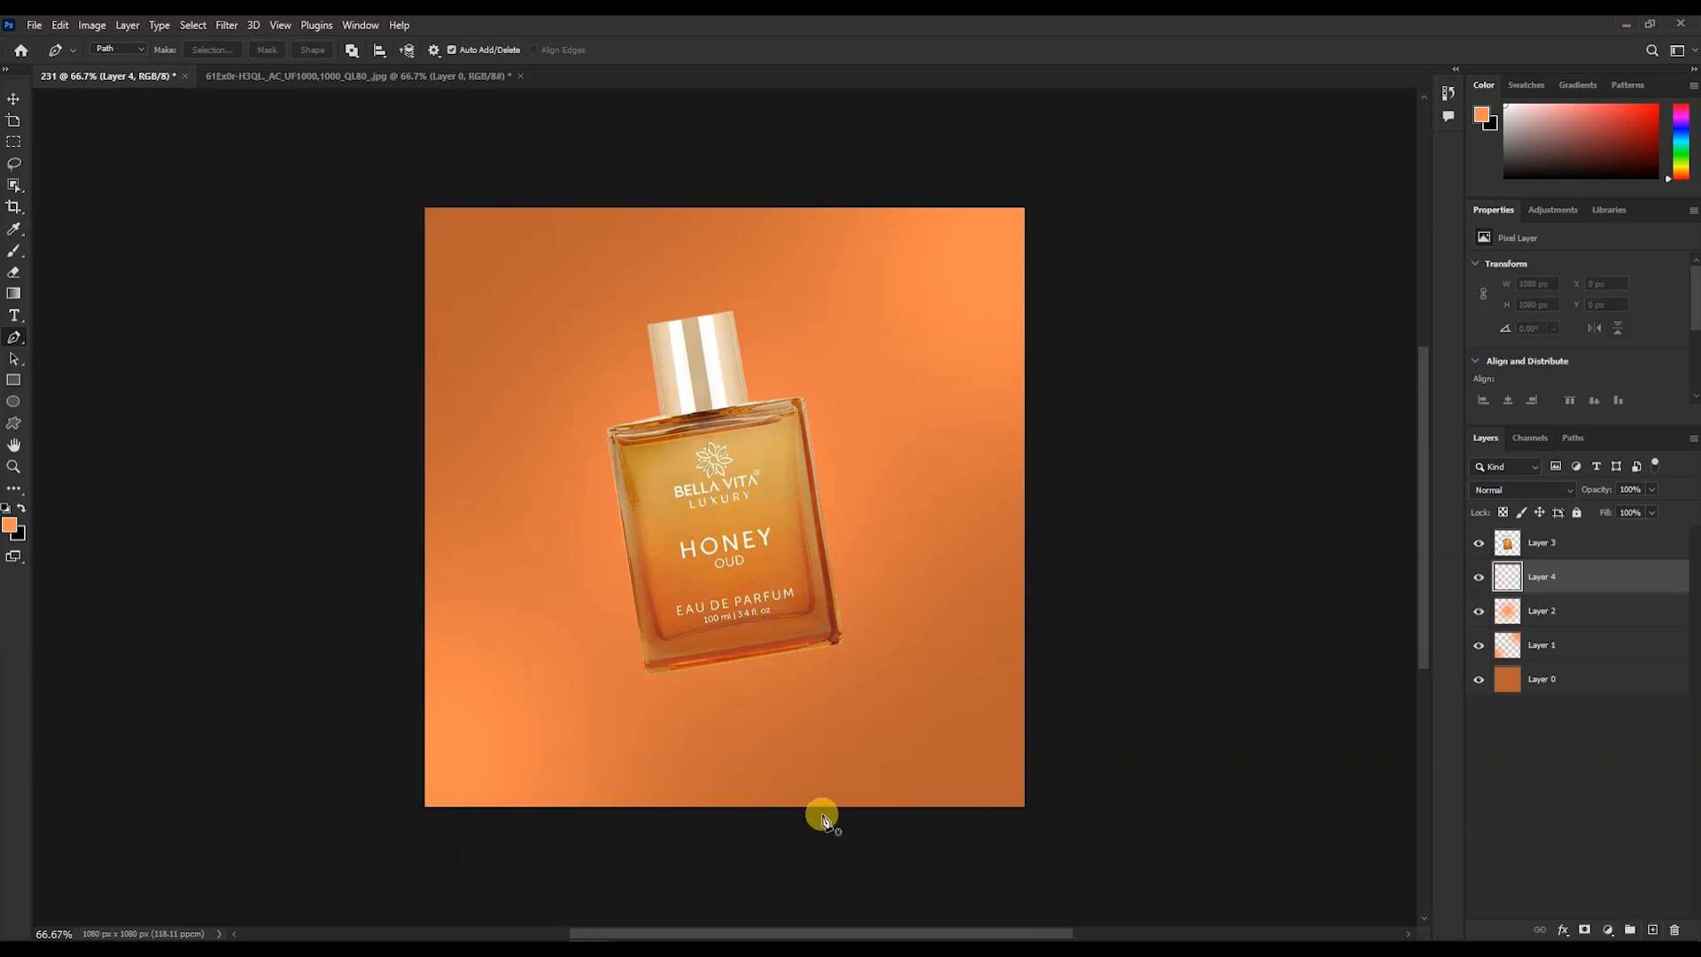
{"action": "left_click", "coordinate": [374, 411]}
{"action": "left_click_drag", "start_coordinate": [886, 478], "coordinate": [887, 479]}
{"action": "left_click", "coordinate": [719, 499]}
{"action": "left_click", "coordinate": [731, 575]}
{"action": "left_click_drag", "start_coordinate": [371, 734], "coordinate": [261, 824]}
{"action": "left_click", "coordinate": [371, 736]}
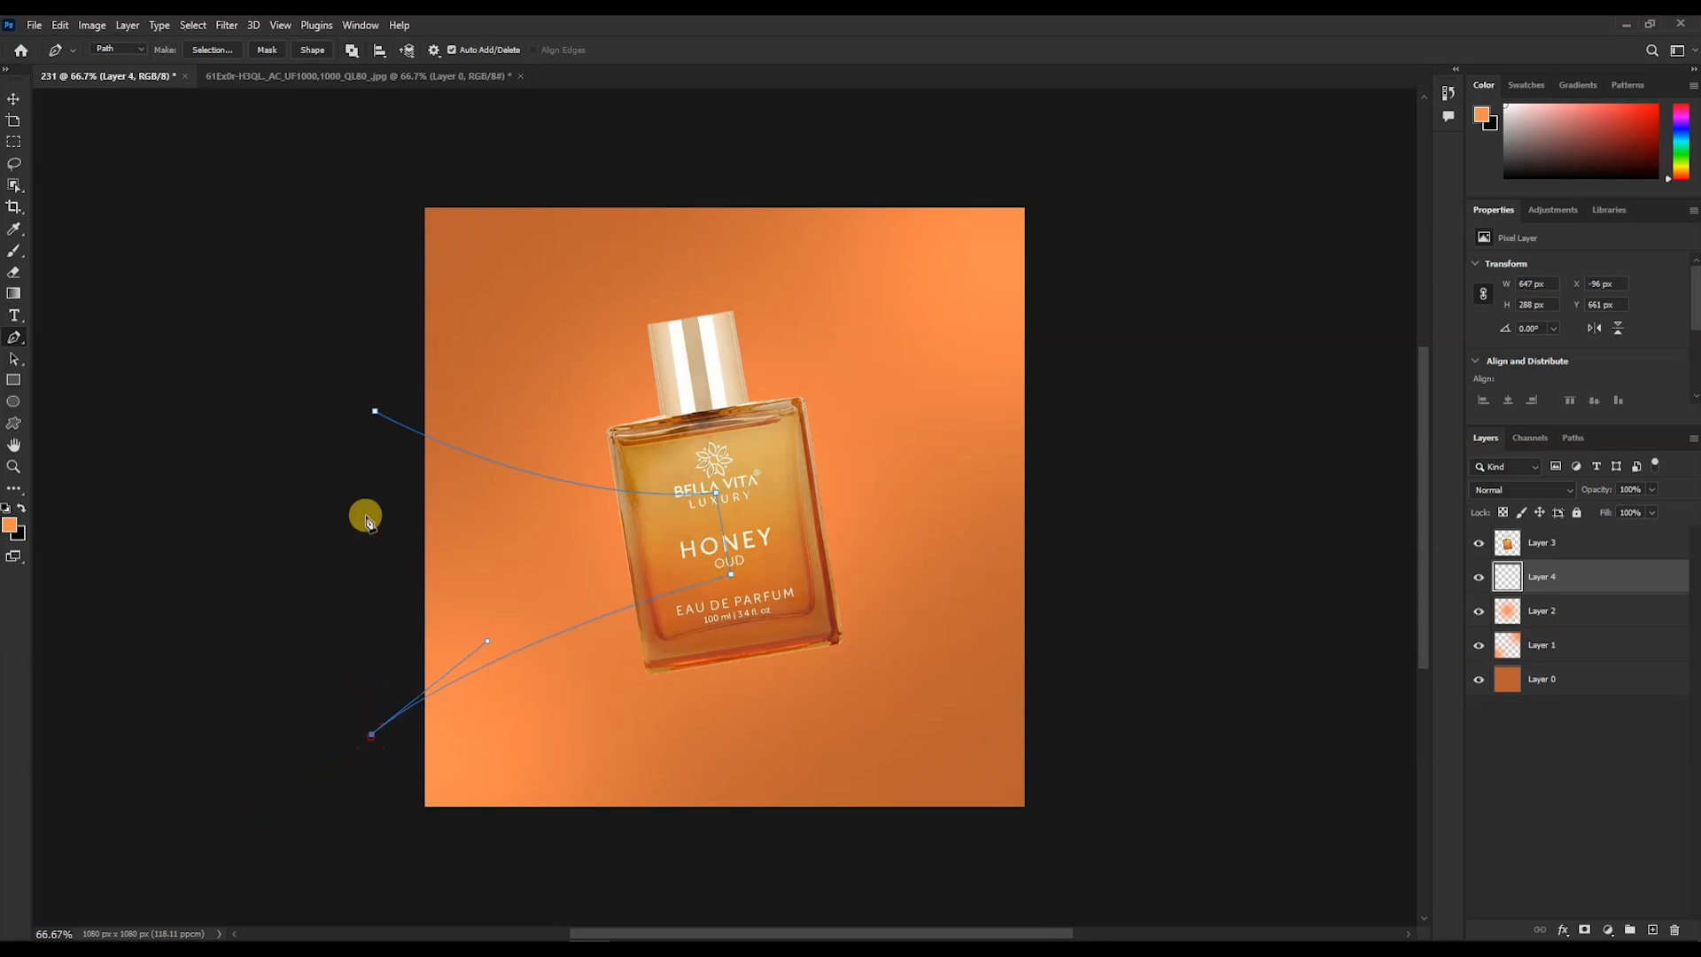
{"action": "left_click", "coordinate": [375, 411]}
{"action": "left_click", "coordinate": [308, 52]}
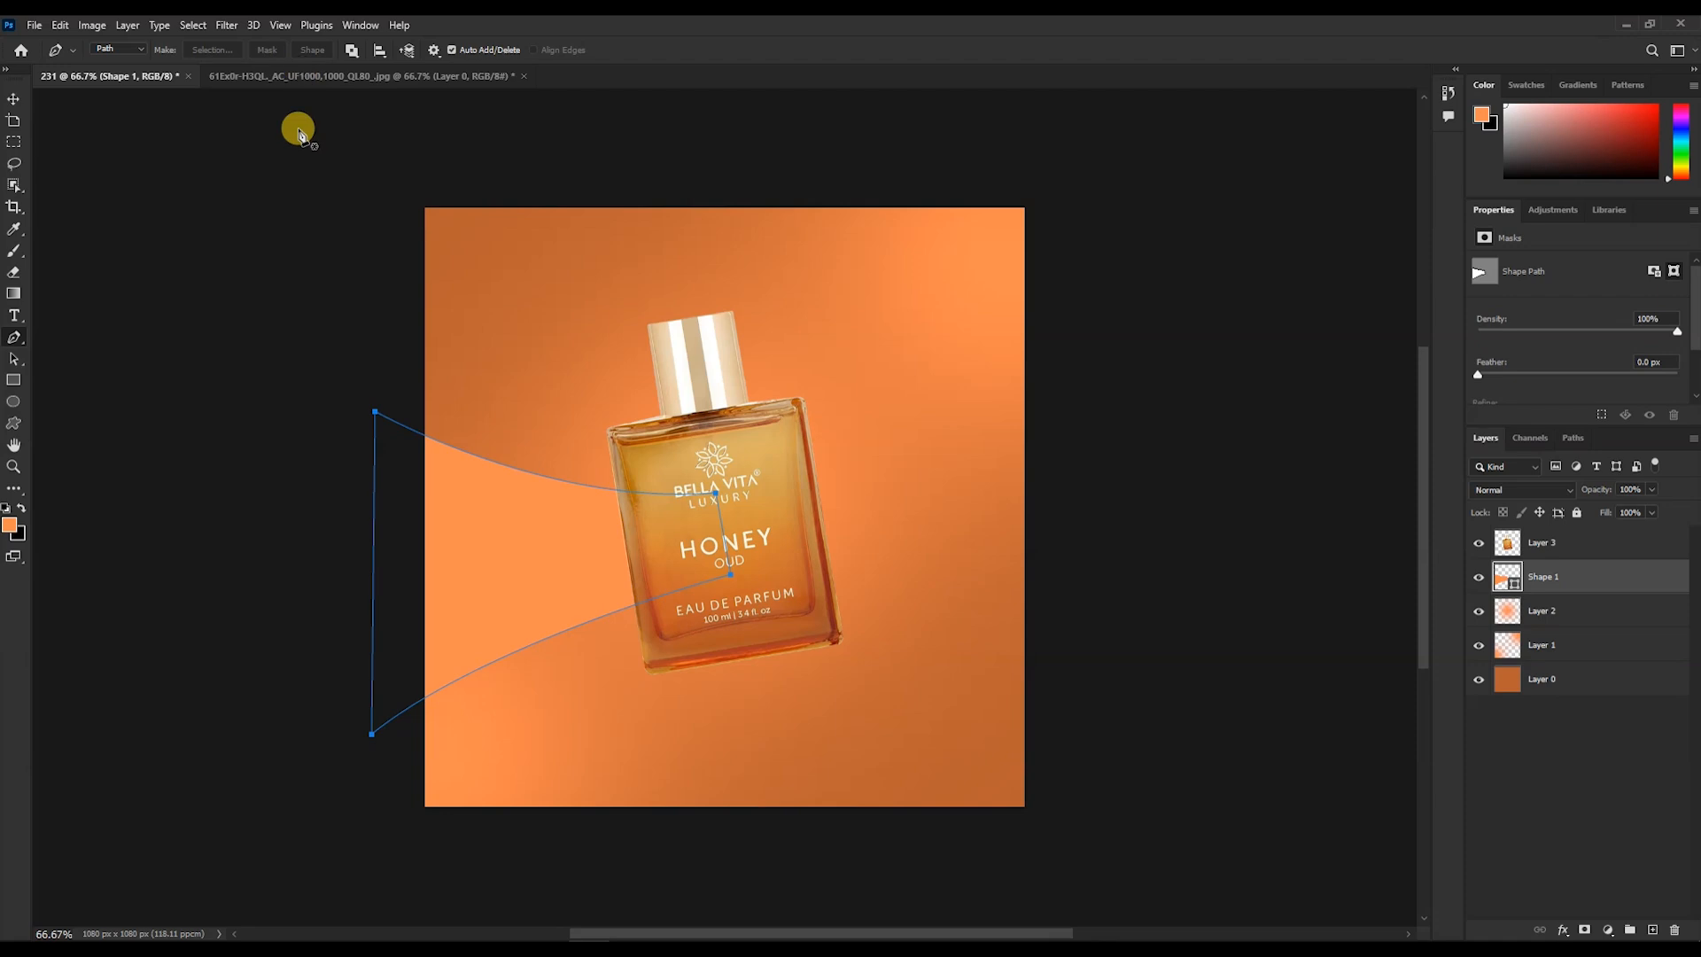
- Set the curved band shape's fill colour to #6b2407 by sampling a dark tone from the bottle
{"action": "double_click", "coordinate": [1506, 577]}
{"action": "left_click_drag", "start_coordinate": [636, 437], "coordinate": [628, 476]}
{"action": "left_click_drag", "start_coordinate": [672, 423], "coordinate": [690, 419]}
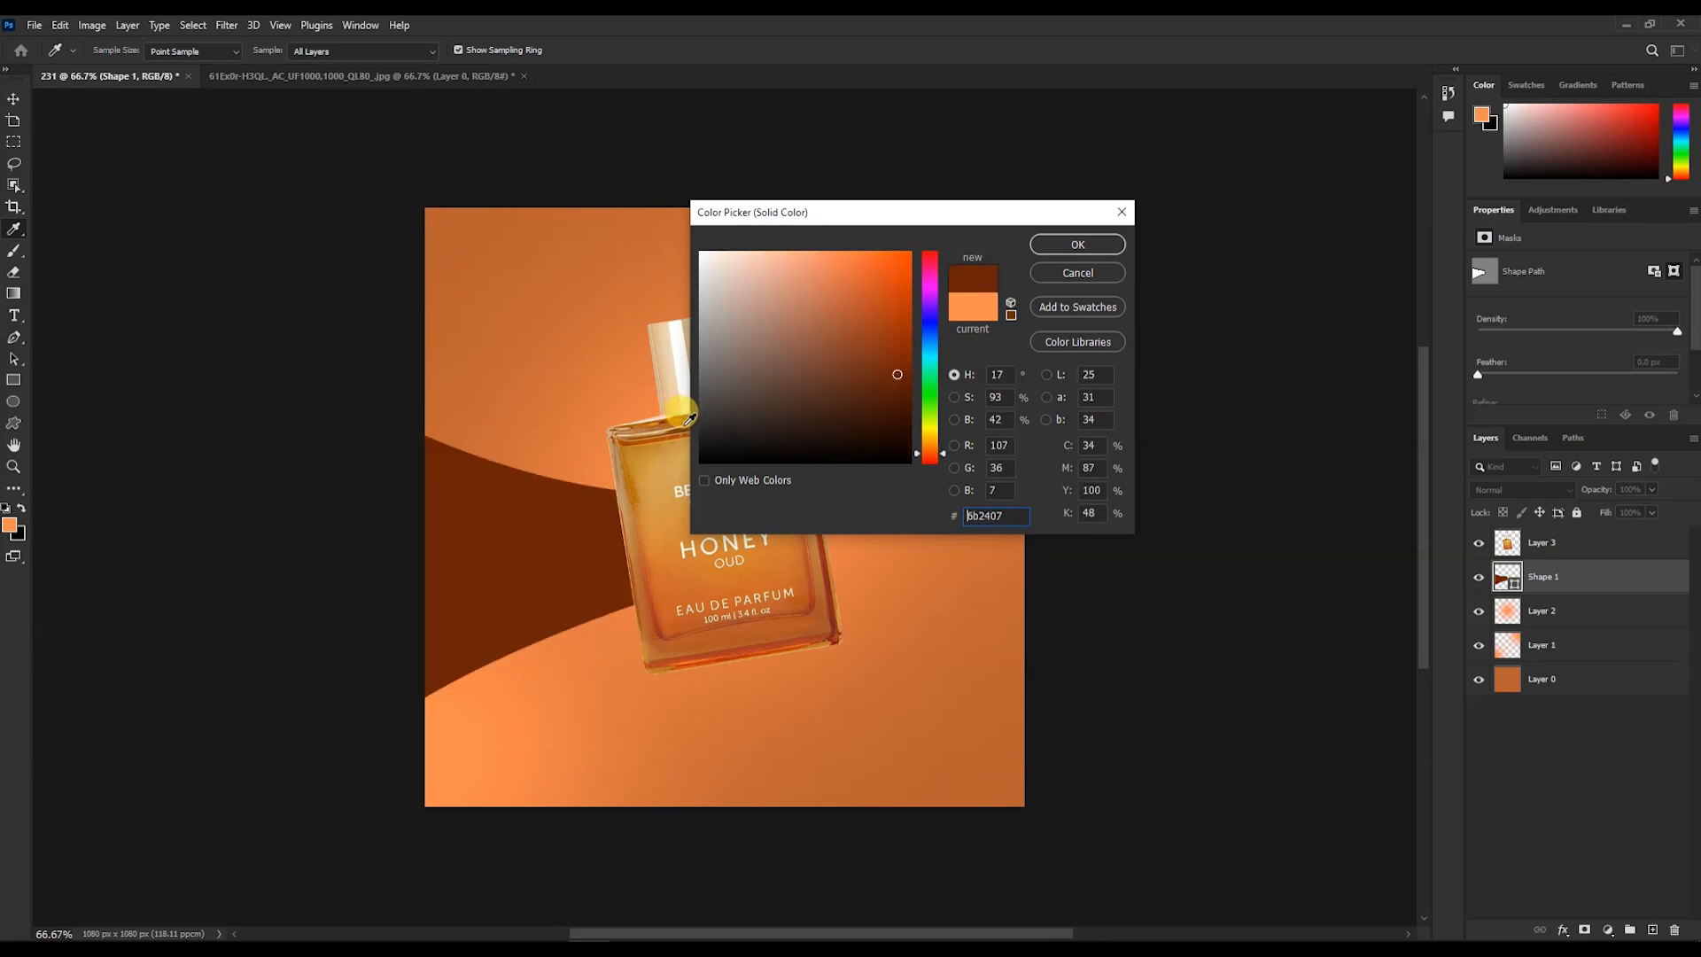
{"action": "left_click", "coordinate": [1103, 244]}
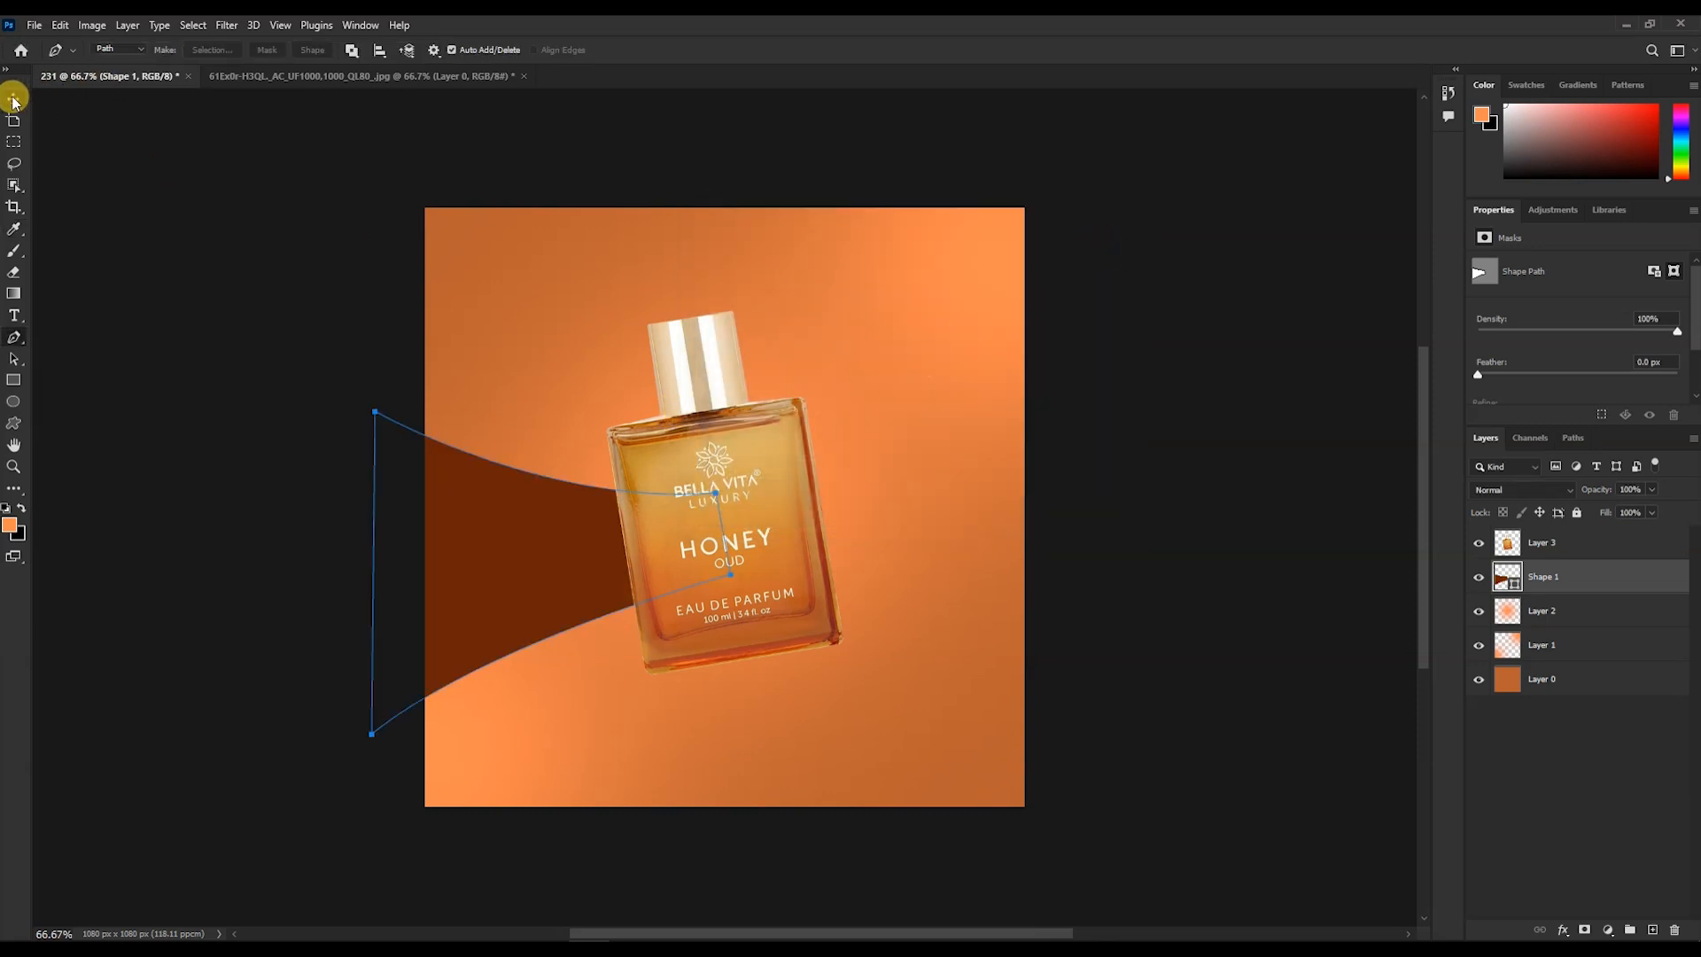
- Draw a rectangle about 221 × 581 px over the band's left end and clip it to the band shape
{"action": "key", "text": "u"}
{"action": "left_click_drag", "start_coordinate": [414, 414], "coordinate": [535, 736]}
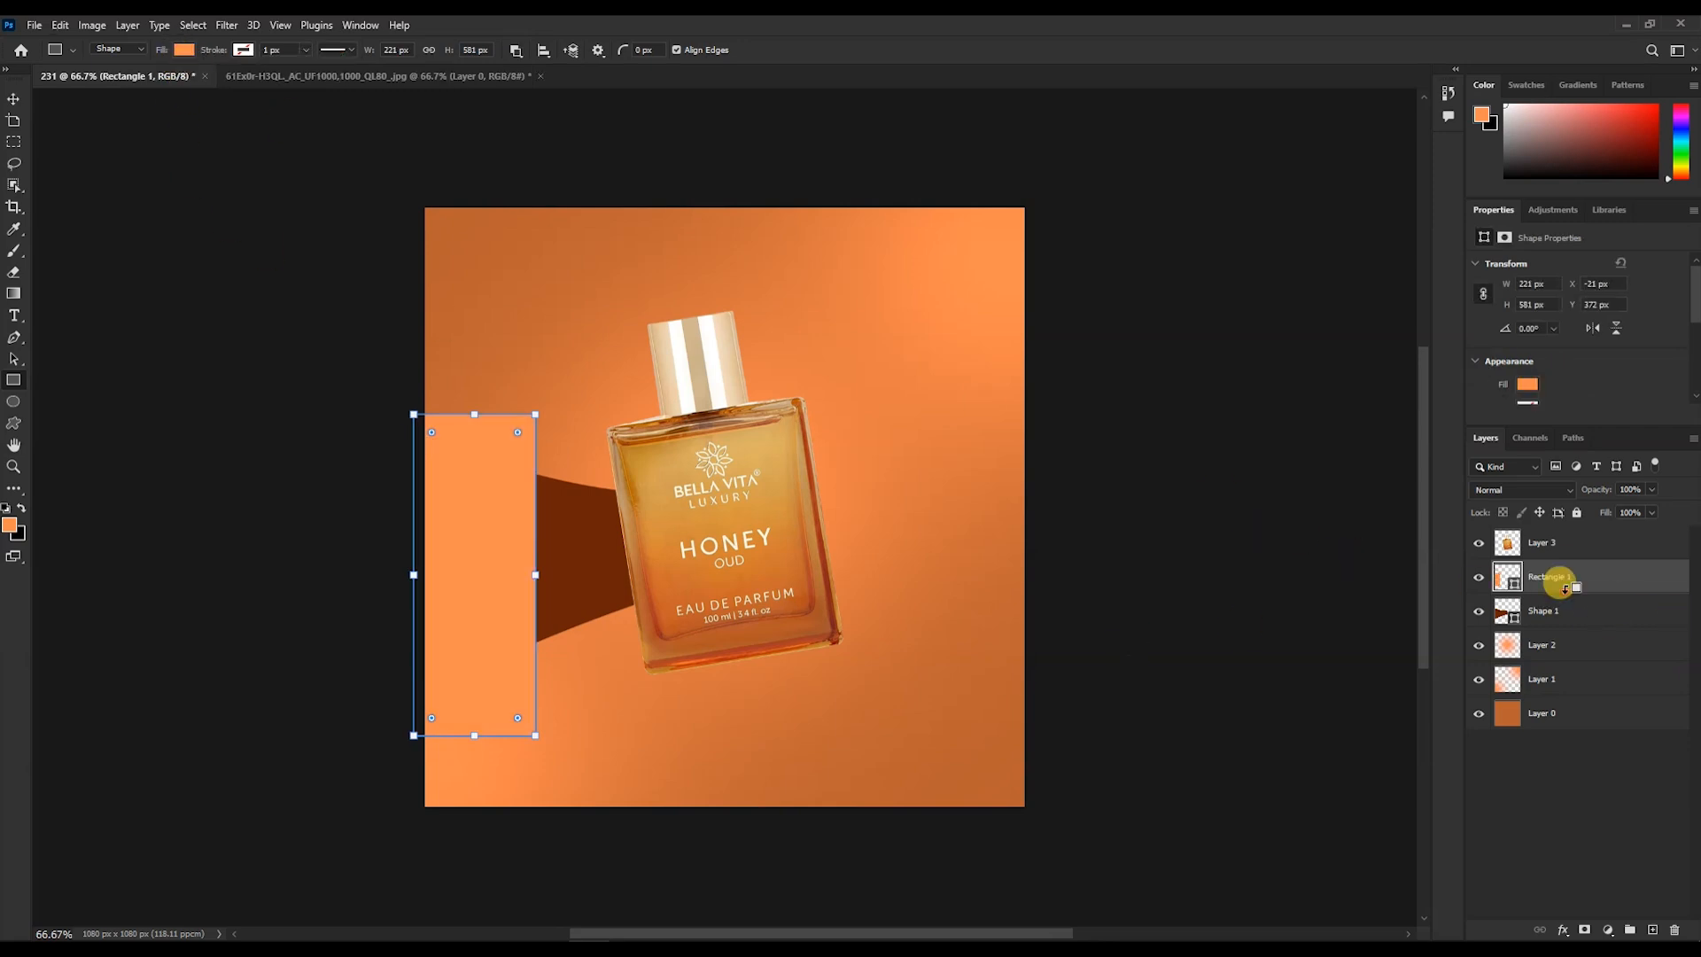
{"action": "left_click", "coordinate": [1559, 582], "text": "alt"}
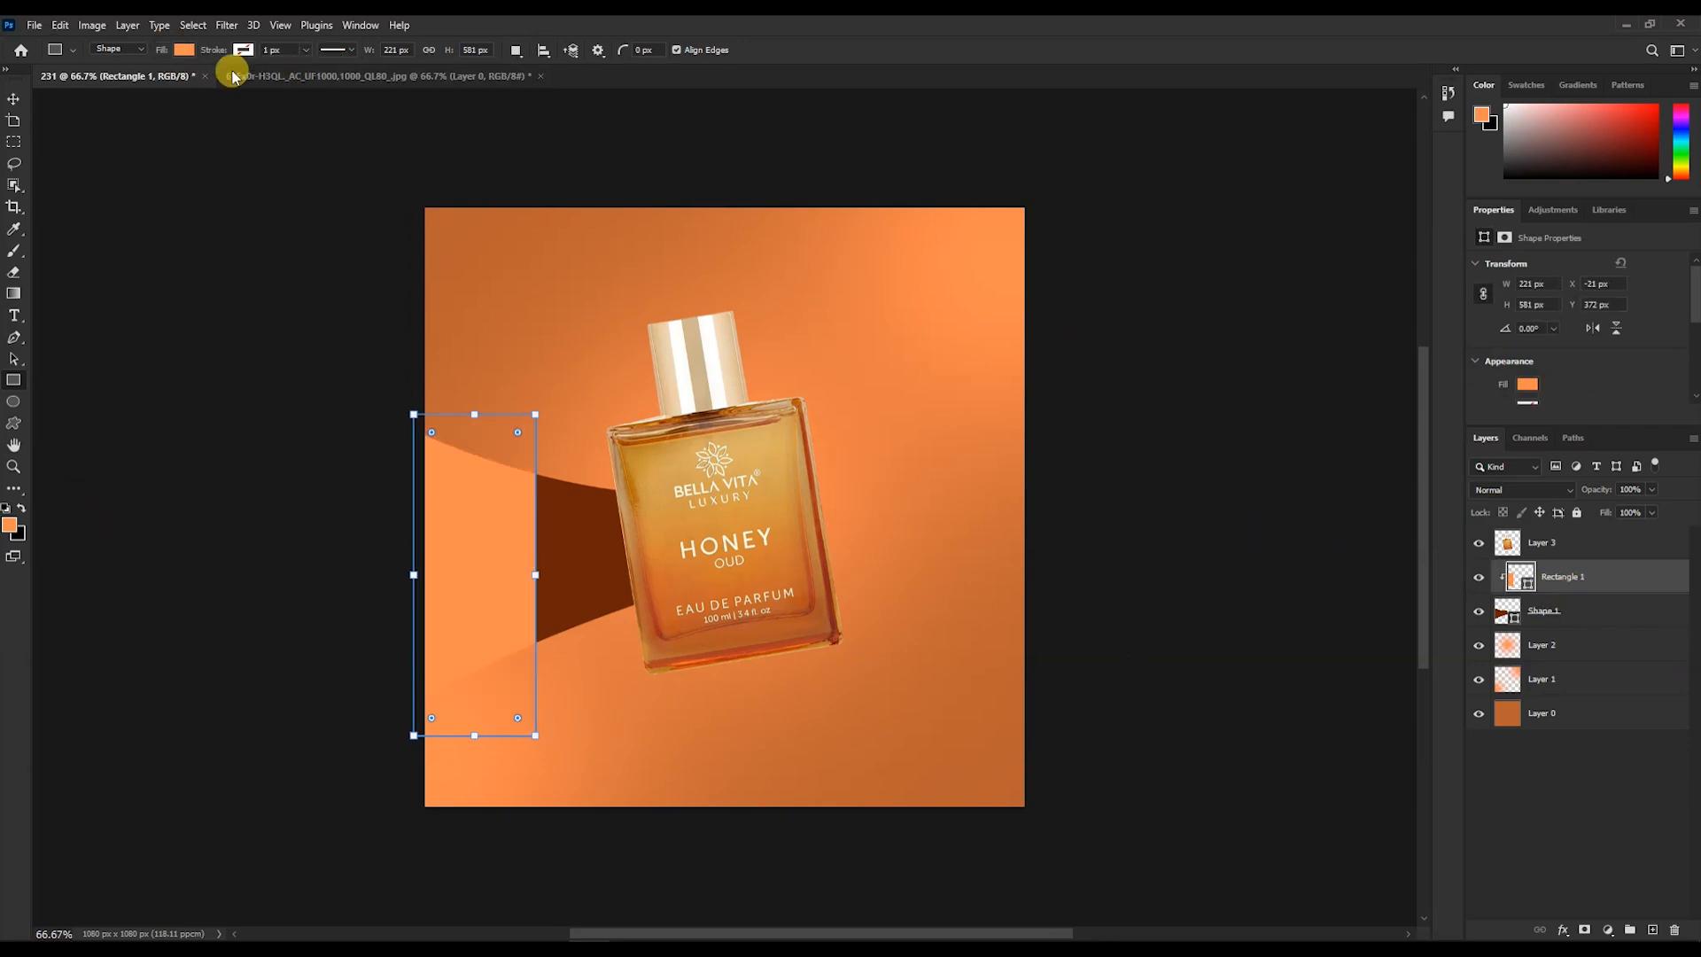
- Apply a Gaussian Blur smart filter to the clipped rectangle to soften the band's shading
{"action": "left_click", "coordinate": [250, 26]}
{"action": "mouse_move", "coordinate": [230, 27]}
{"action": "mouse_move", "coordinate": [287, 239]}
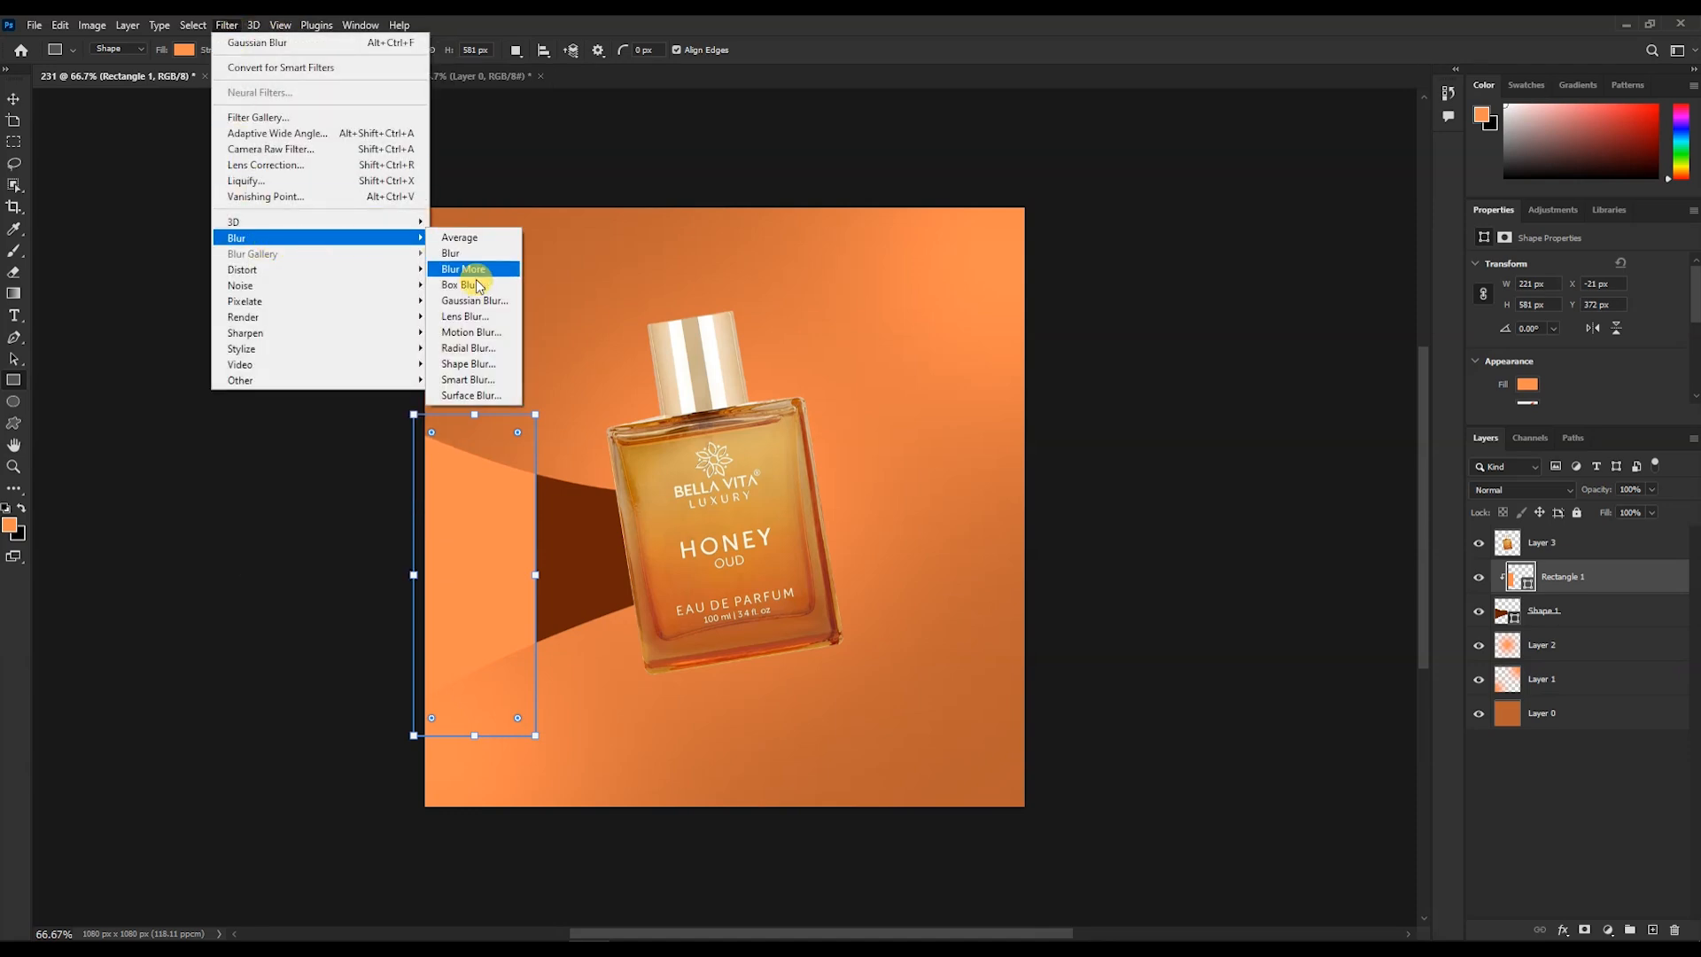
{"action": "left_click", "coordinate": [471, 300]}
{"action": "left_click", "coordinate": [963, 363]}
{"action": "left_click", "coordinate": [934, 270]}
{"action": "left_click", "coordinate": [228, 27]}
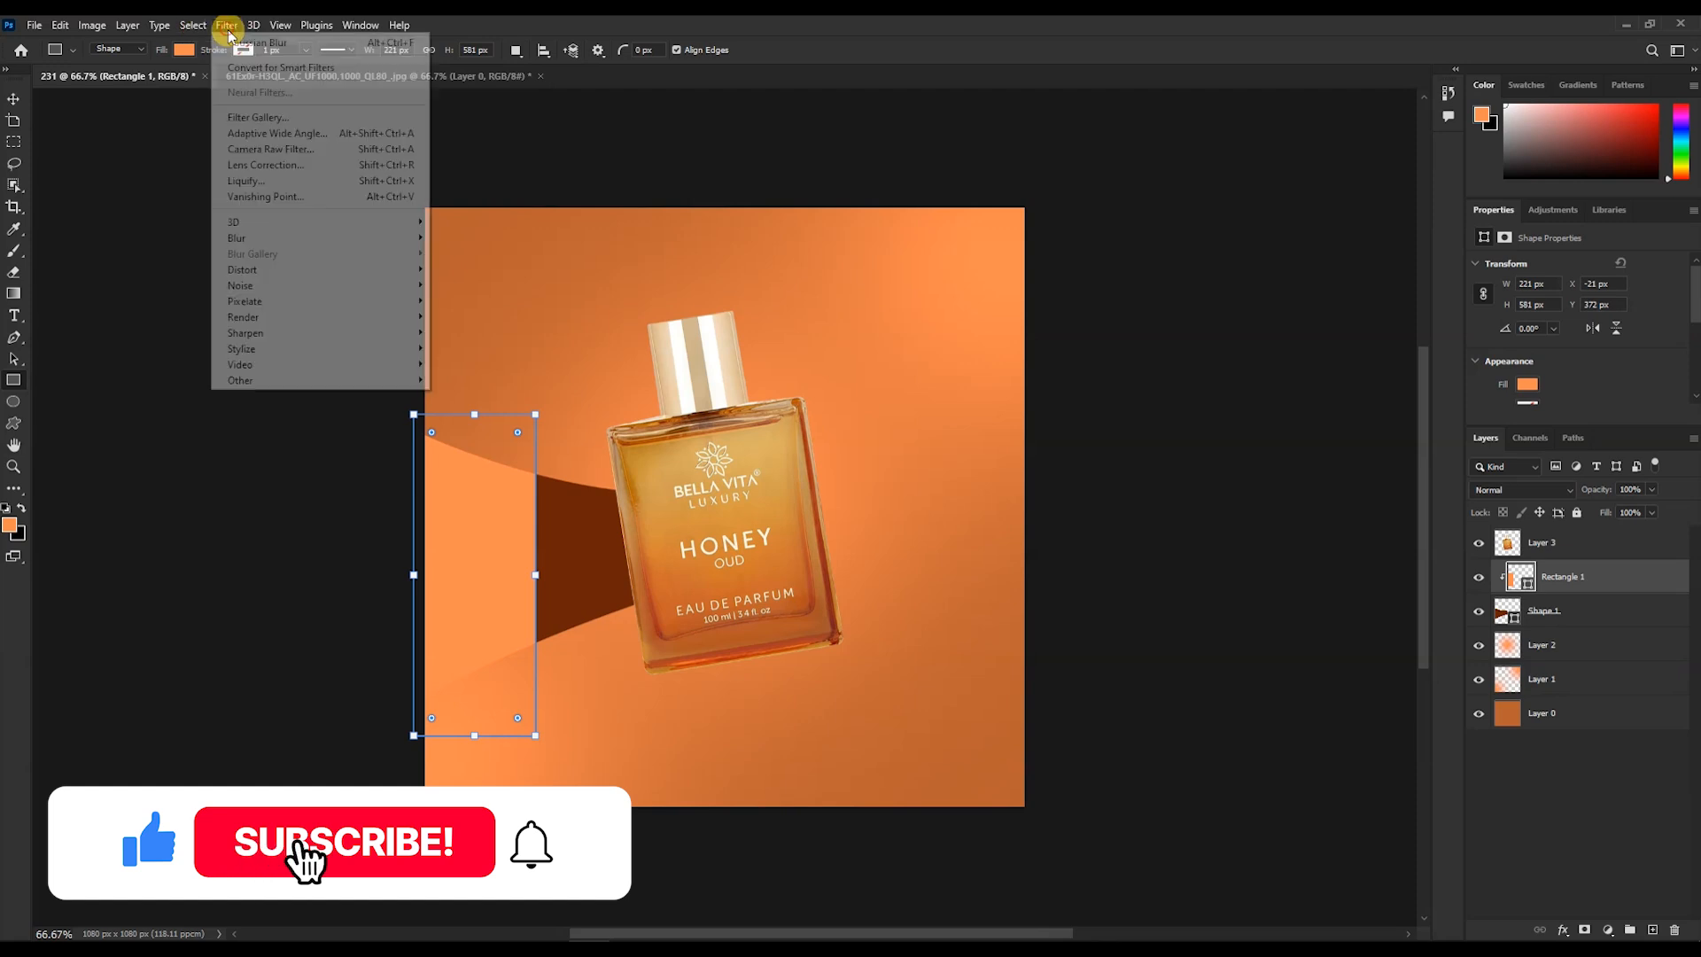
{"action": "mouse_move", "coordinate": [316, 239]}
{"action": "left_click", "coordinate": [471, 300]}
{"action": "left_click", "coordinate": [785, 363]}
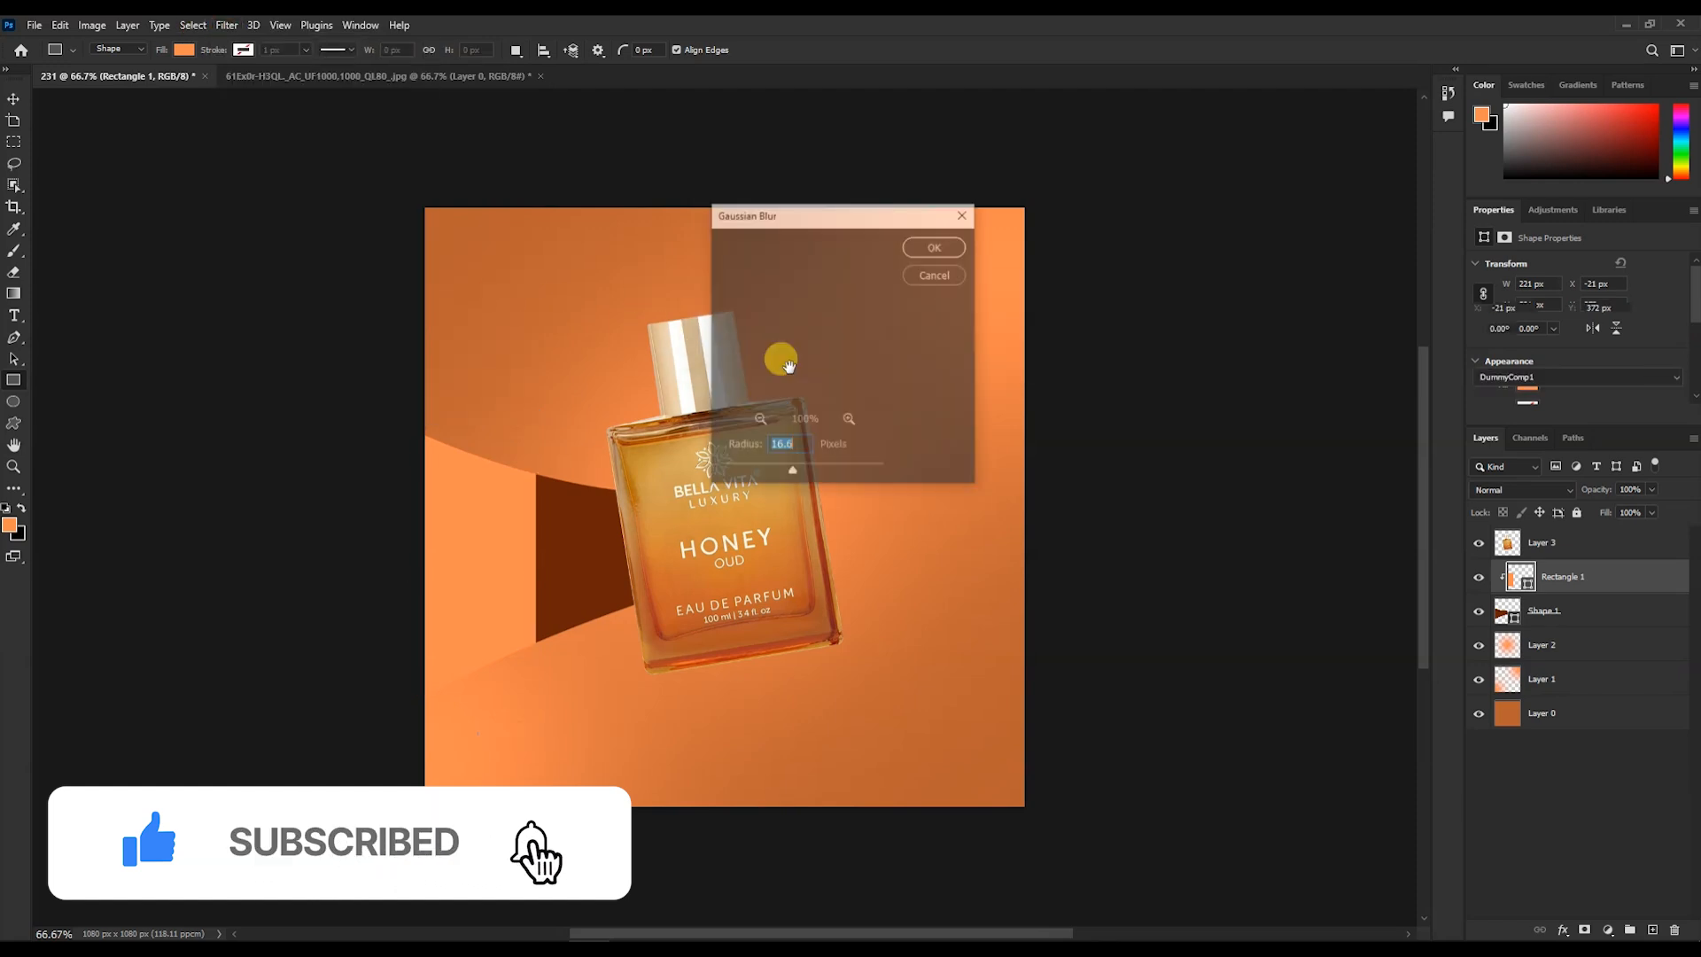
{"action": "left_click_drag", "start_coordinate": [816, 477], "coordinate": [855, 468]}
{"action": "left_click", "coordinate": [928, 247]}
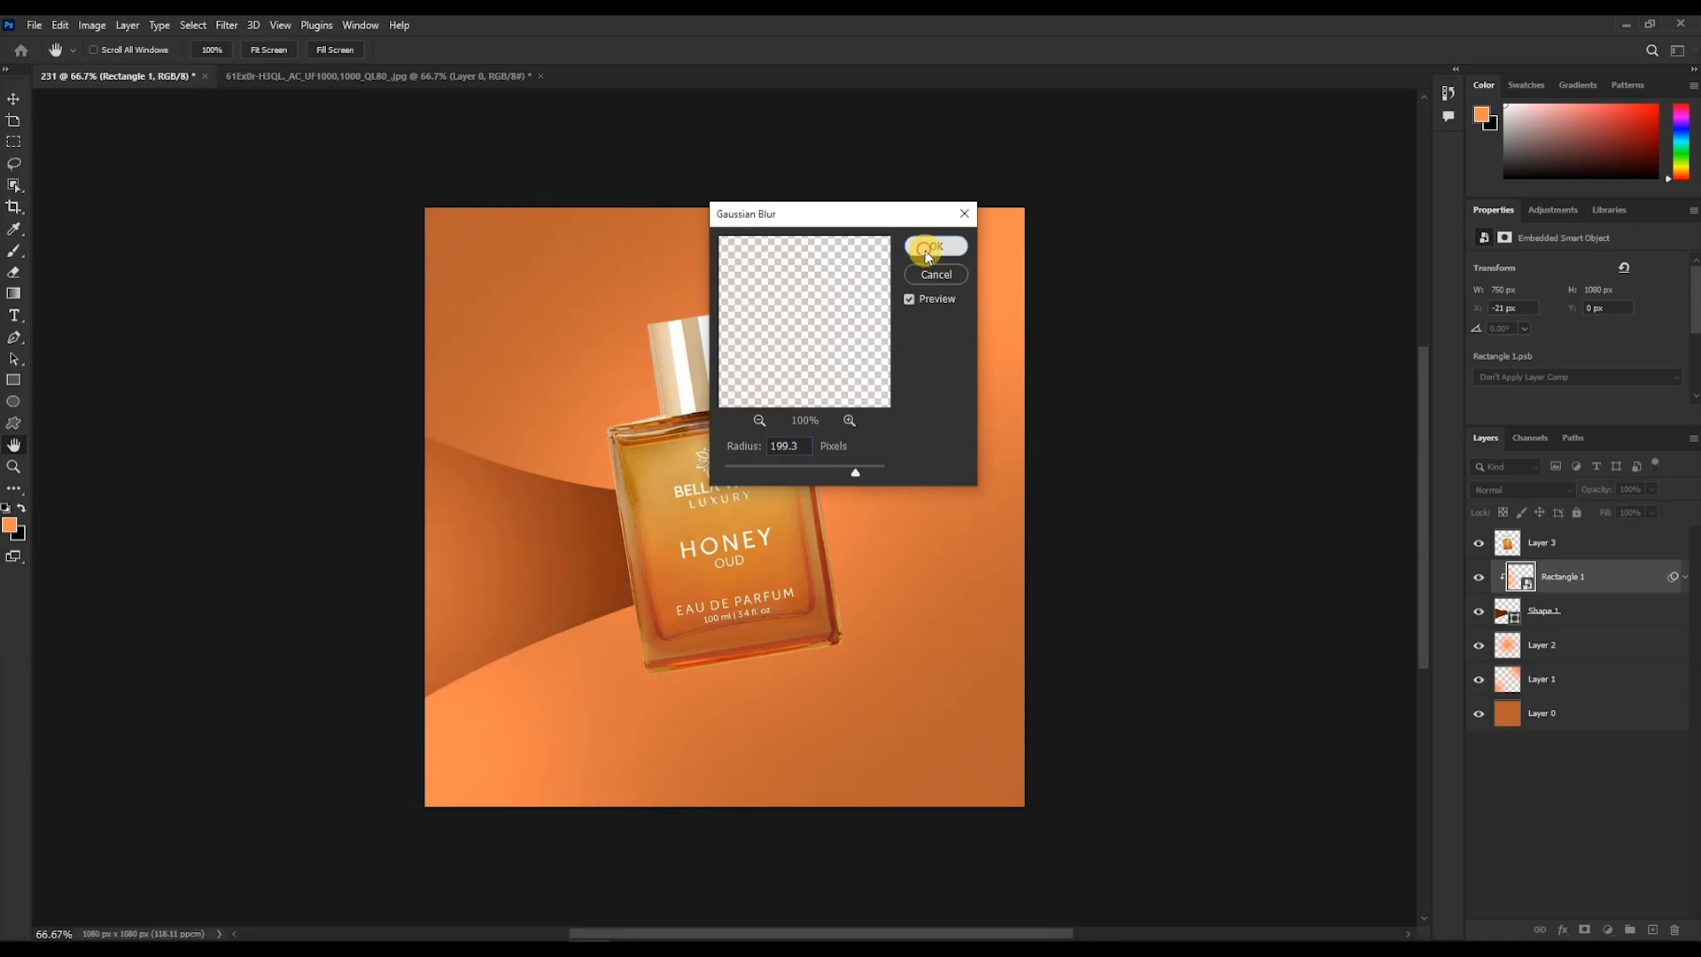
- Add a new layer, pick a darker orange colour and draw a narrow rectangle about 85 × 472 px across the band
{"action": "left_click", "coordinate": [1652, 930]}
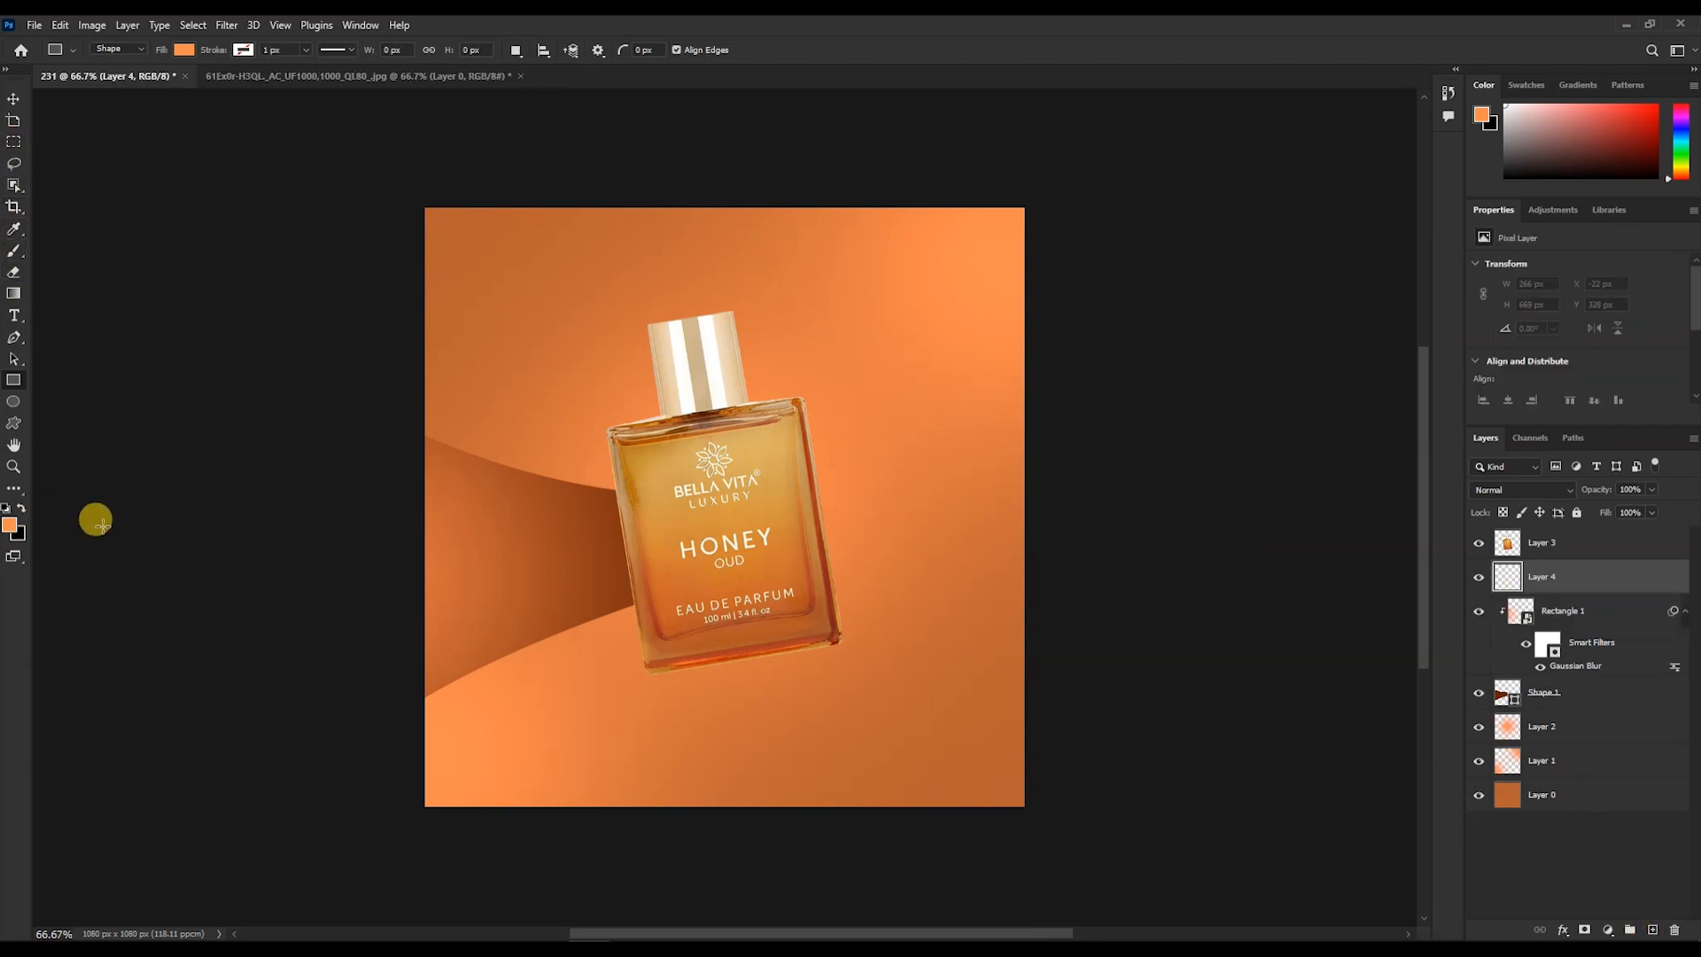
{"action": "left_click", "coordinate": [10, 525]}
{"action": "left_click", "coordinate": [870, 277]}
{"action": "left_click", "coordinate": [1077, 246]}
{"action": "mouse_move", "coordinate": [472, 427]}
{"action": "left_mouse_down"}
{"action": "mouse_move", "coordinate": [519, 689]}
{"action": "mouse_move", "coordinate": [538, 701]}
{"action": "left_mouse_up"}
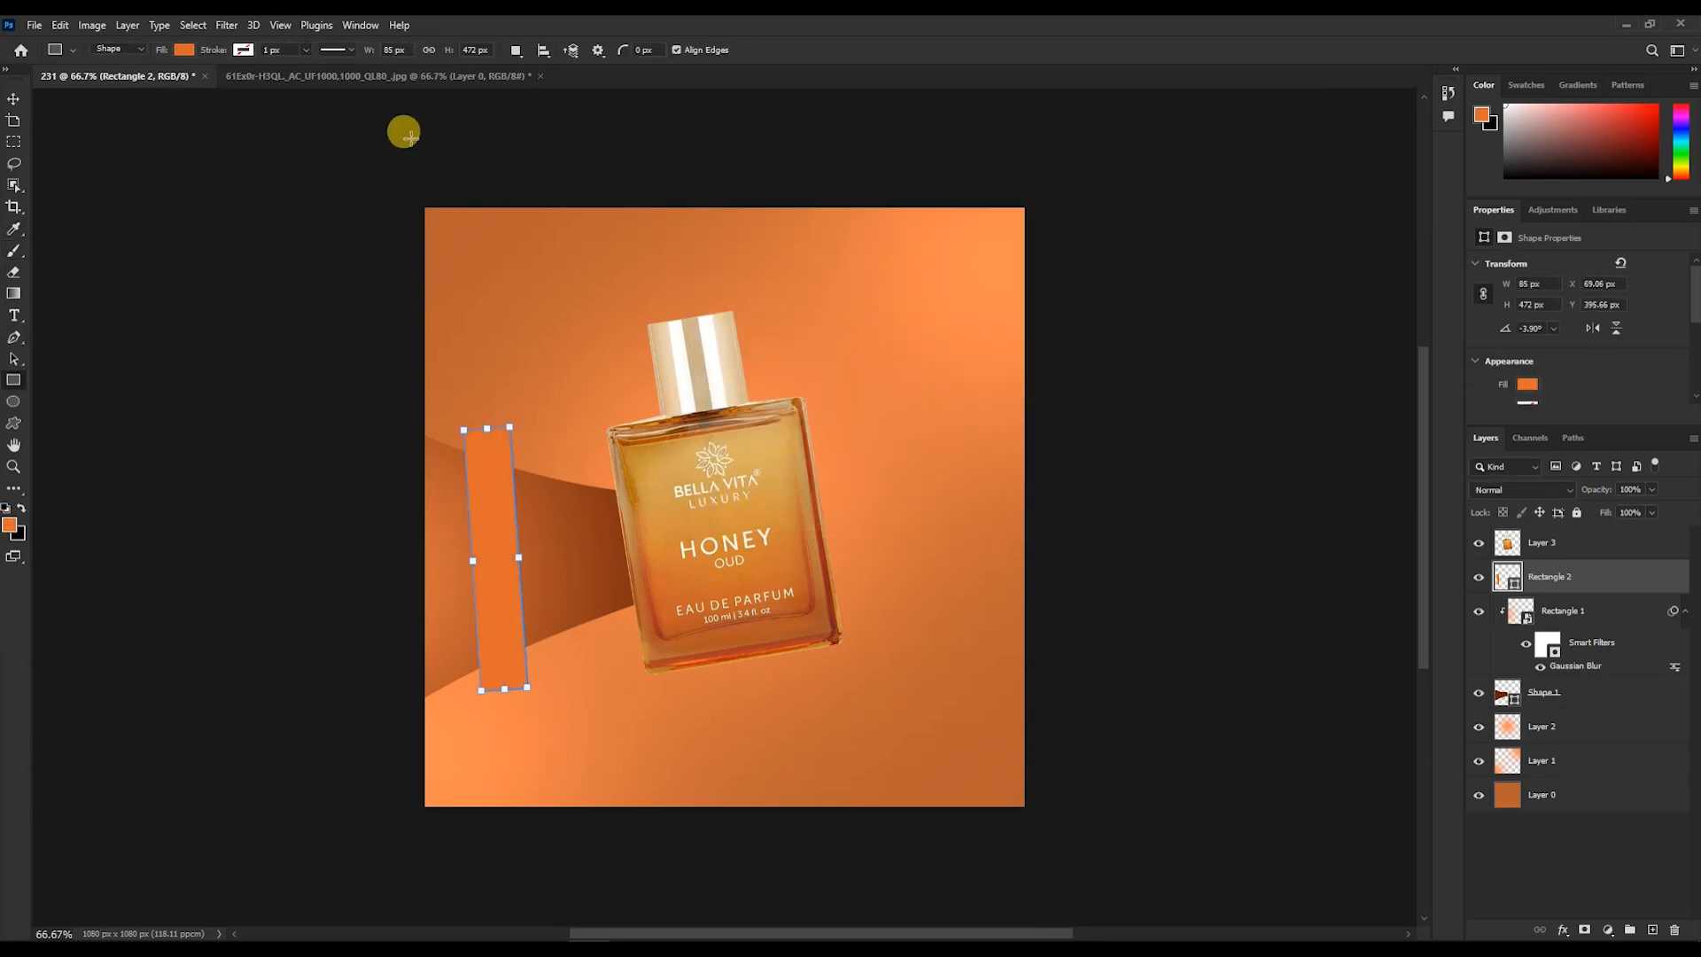
- Fill the narrow rectangle with white and clip it to the layers below
{"action": "left_click", "coordinate": [181, 50]}
{"action": "left_click", "coordinate": [176, 137]}
{"action": "left_click", "coordinate": [1231, 319]}
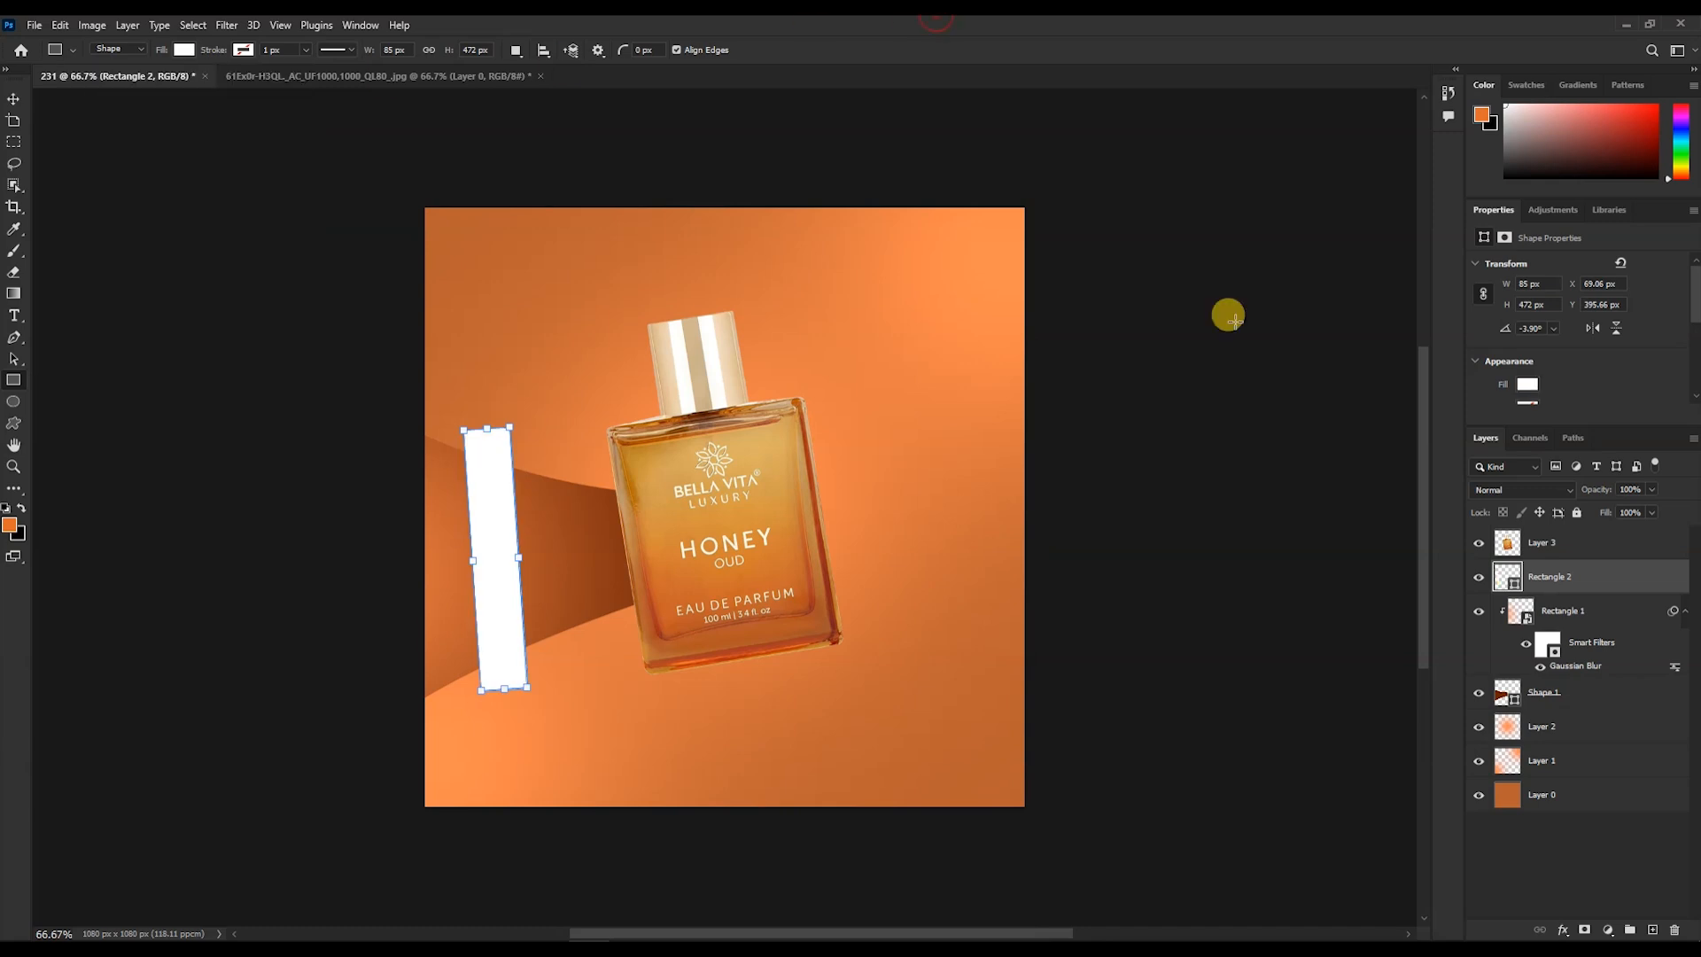
{"action": "left_click", "coordinate": [1566, 591], "text": "alt"}
- Apply a Gaussian Blur of 37.4 pixels to the white rectangle as a smart filter
{"action": "left_click", "coordinate": [227, 25]}
{"action": "left_click", "coordinate": [251, 50]}
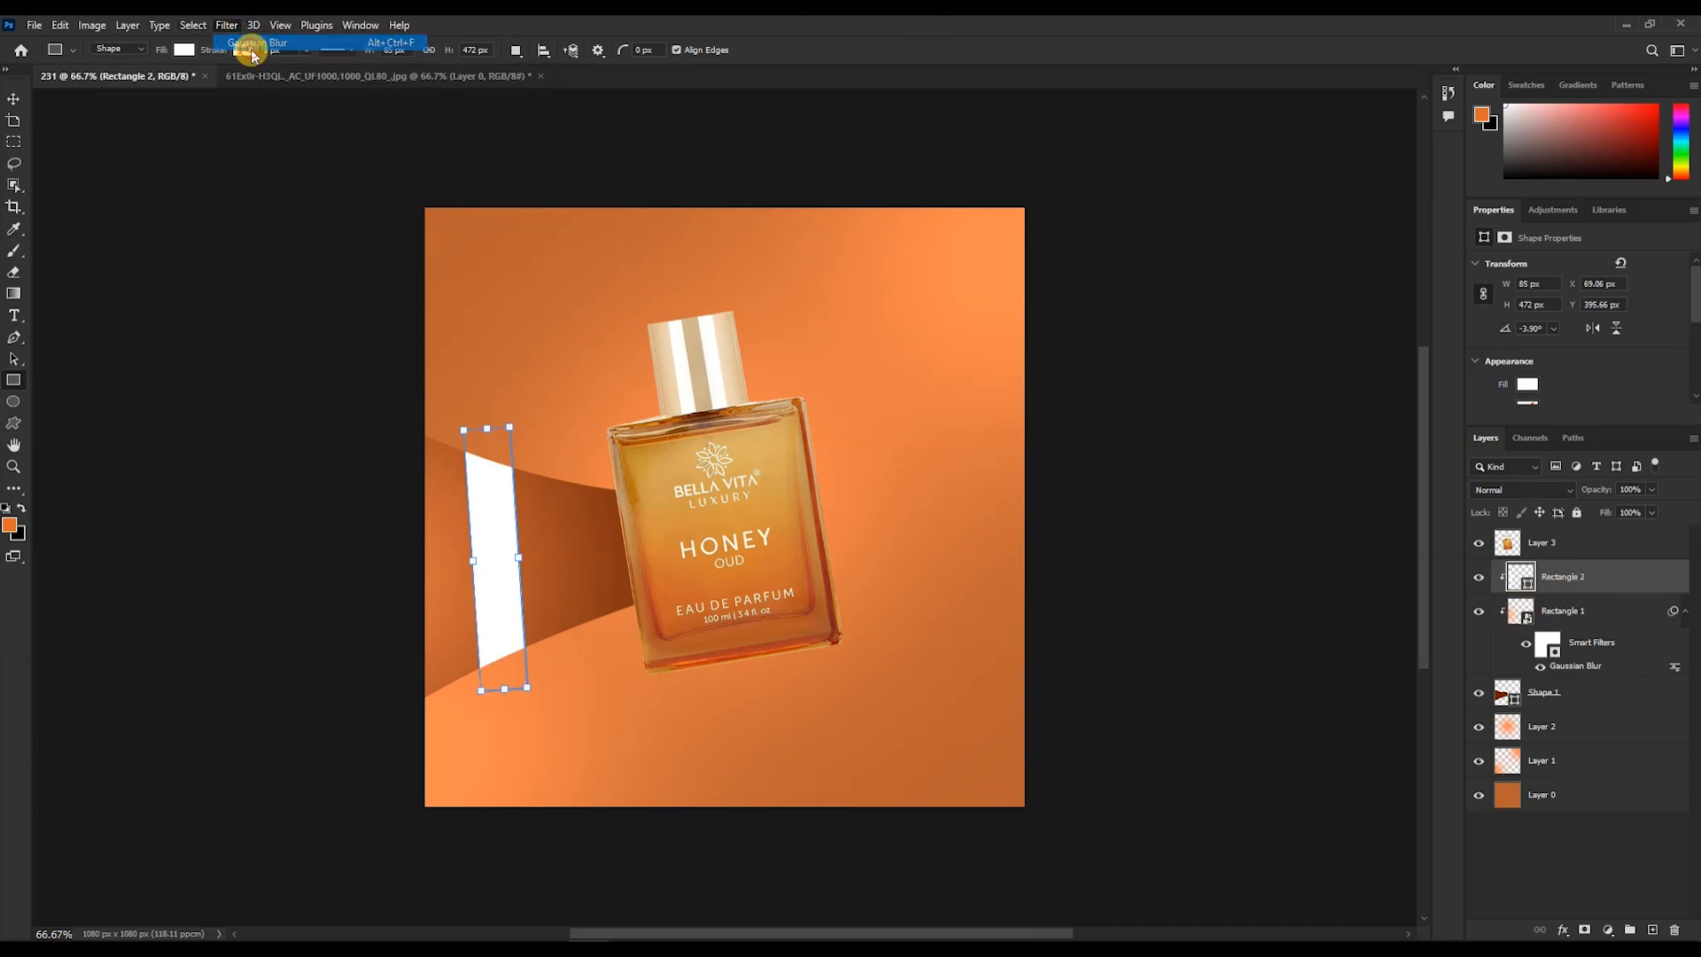
{"action": "key", "text": "ctrl+z"}
{"action": "left_click", "coordinate": [231, 26]}
{"action": "mouse_move", "coordinate": [330, 238]}
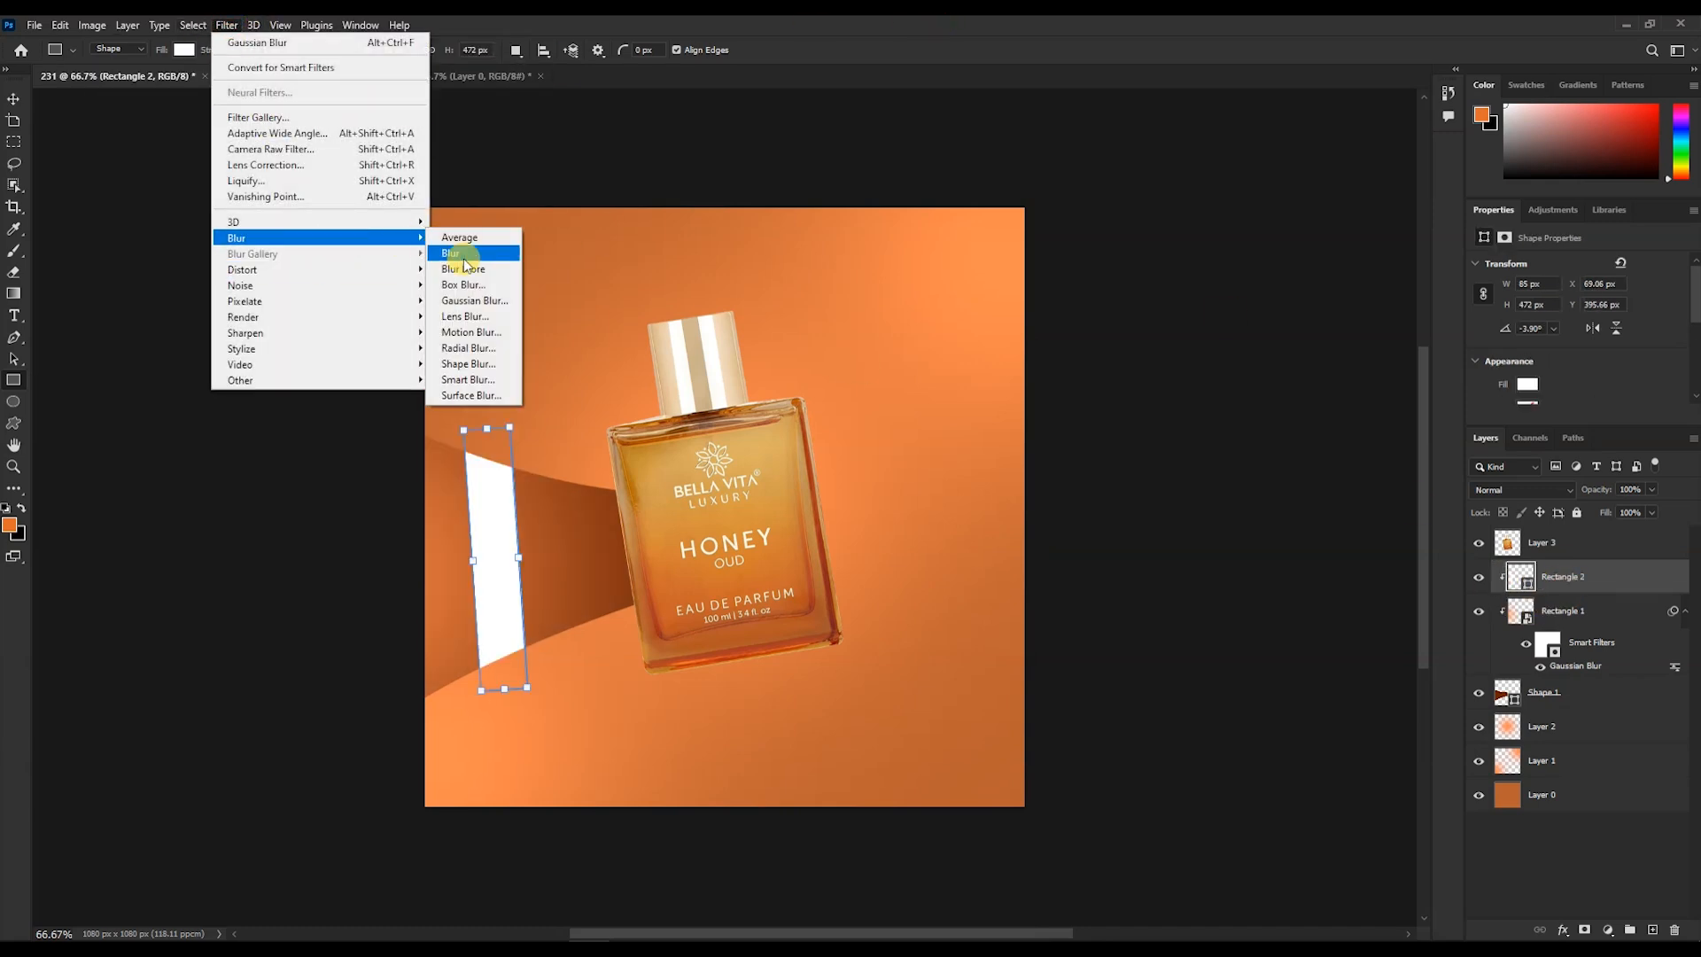
{"action": "left_click", "coordinate": [472, 299]}
{"action": "left_click", "coordinate": [864, 363]}
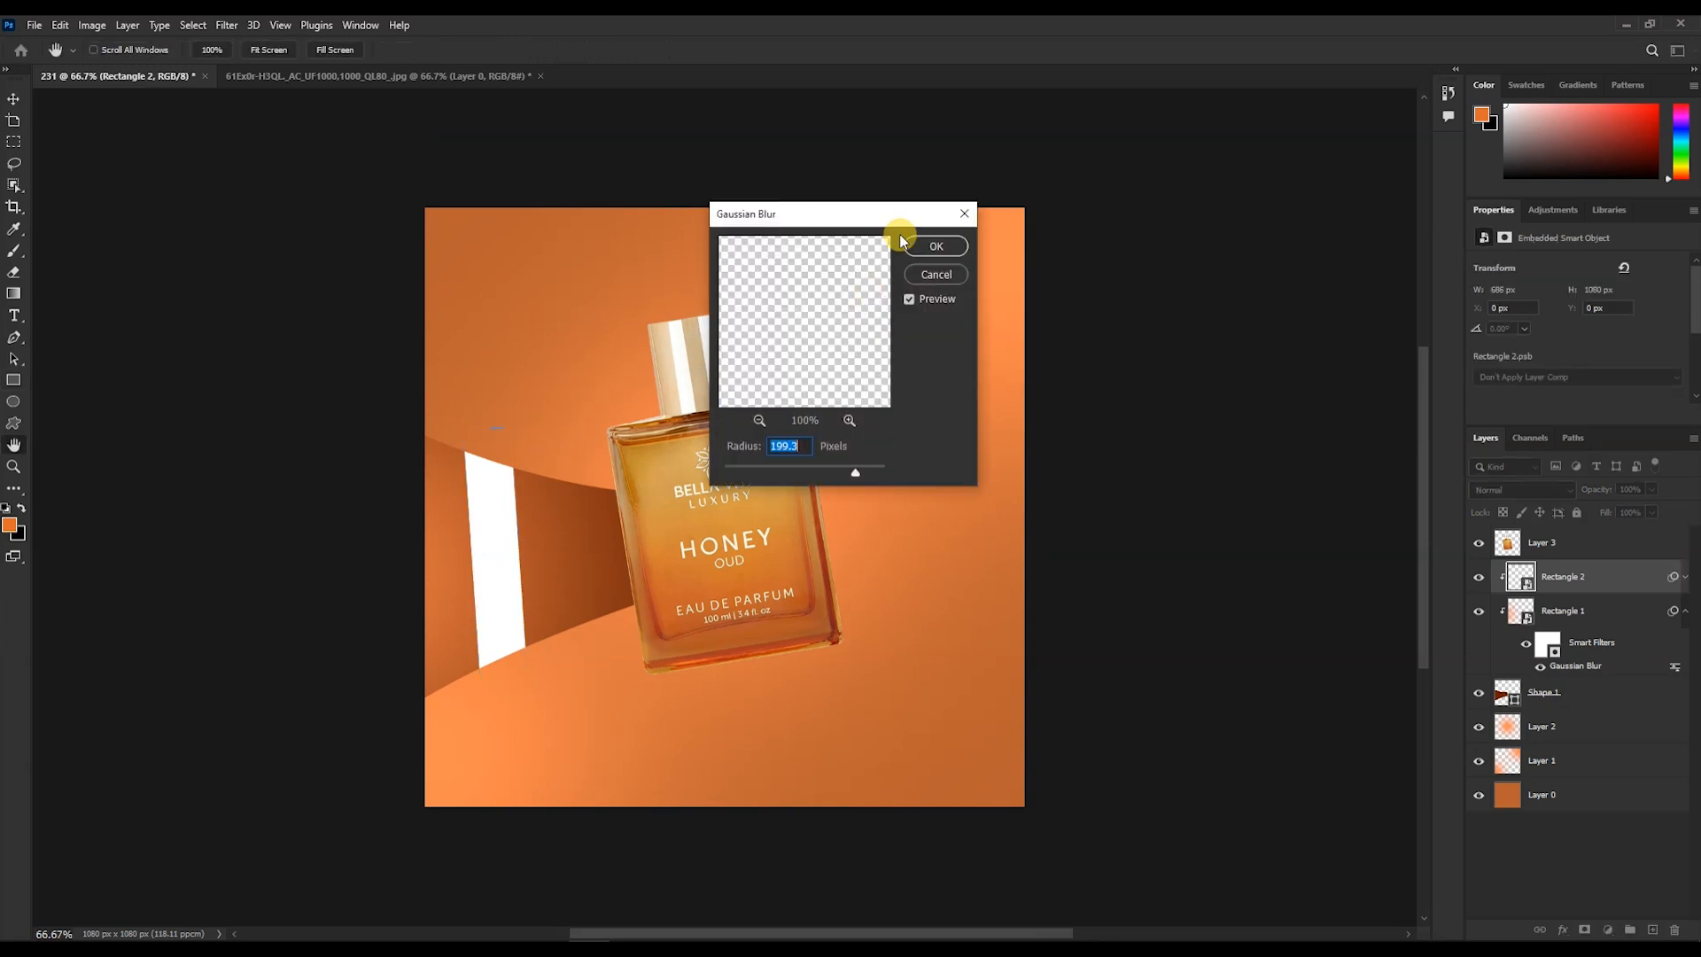
{"action": "left_click_drag", "start_coordinate": [831, 476], "coordinate": [807, 476]}
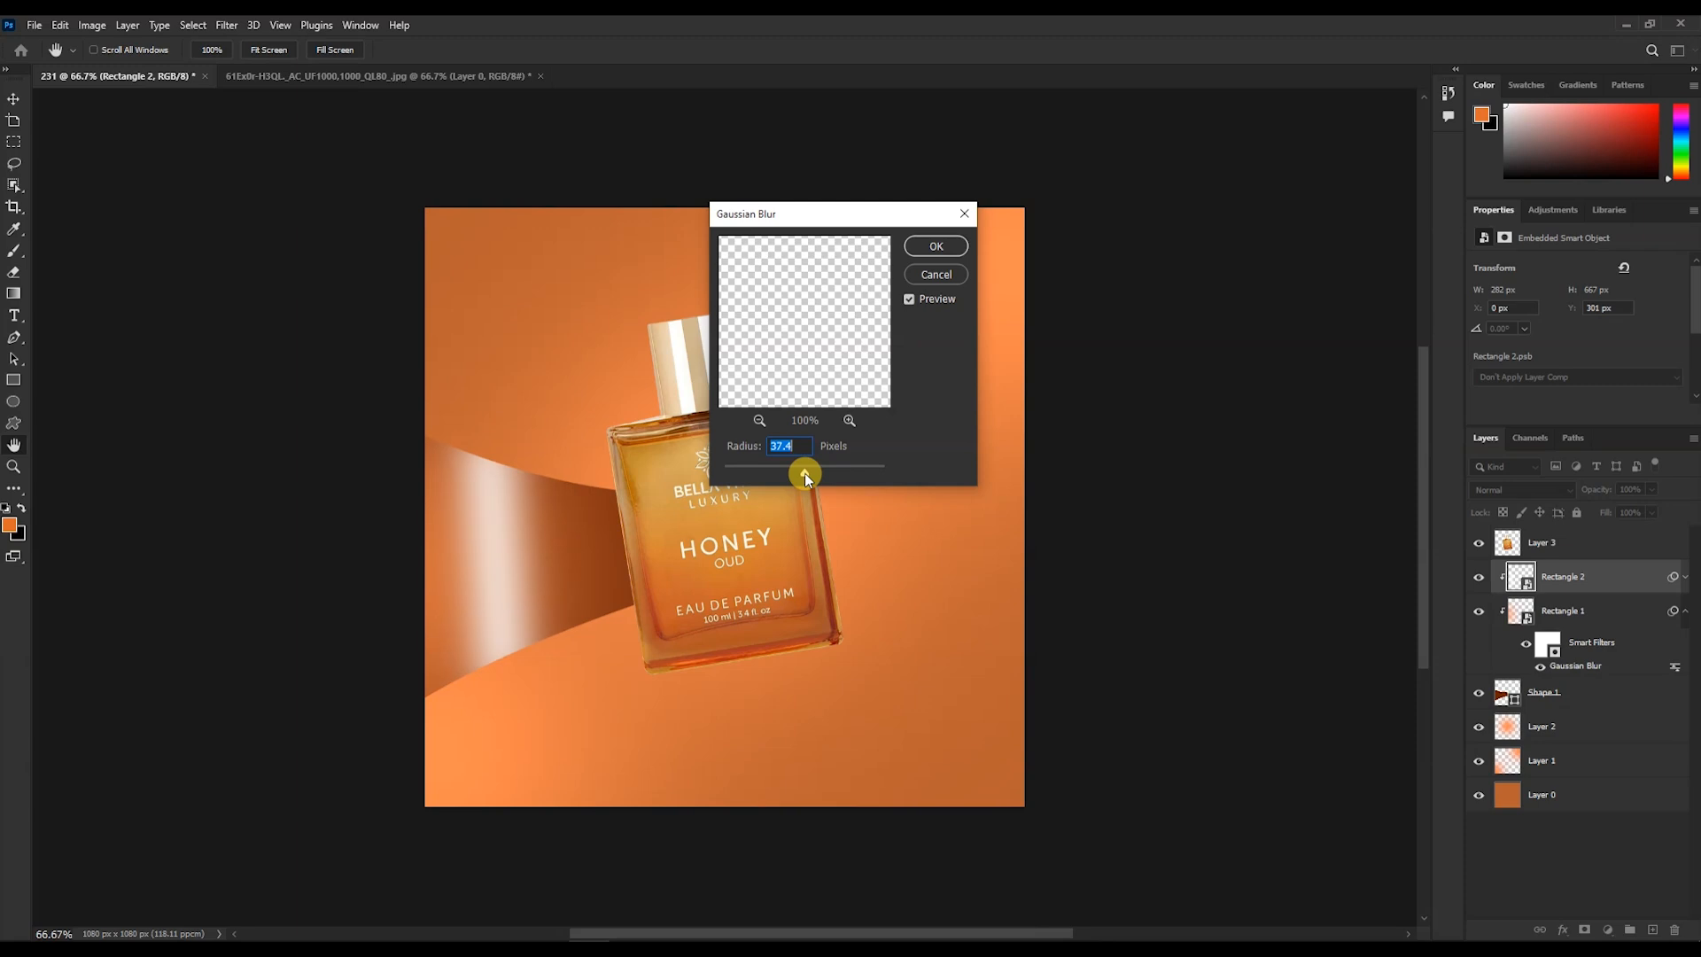
{"action": "left_click", "coordinate": [934, 249]}
- Move the blurred white highlight slightly to the right along the band
{"action": "key", "text": "u"}
{"action": "key", "text": "v"}
{"action": "mouse_move", "coordinate": [501, 583]}
{"action": "left_mouse_down"}
{"action": "mouse_move", "coordinate": [603, 567]}
{"action": "mouse_move", "coordinate": [522, 589]}
{"action": "mouse_move", "coordinate": [551, 596]}
{"action": "left_mouse_up"}
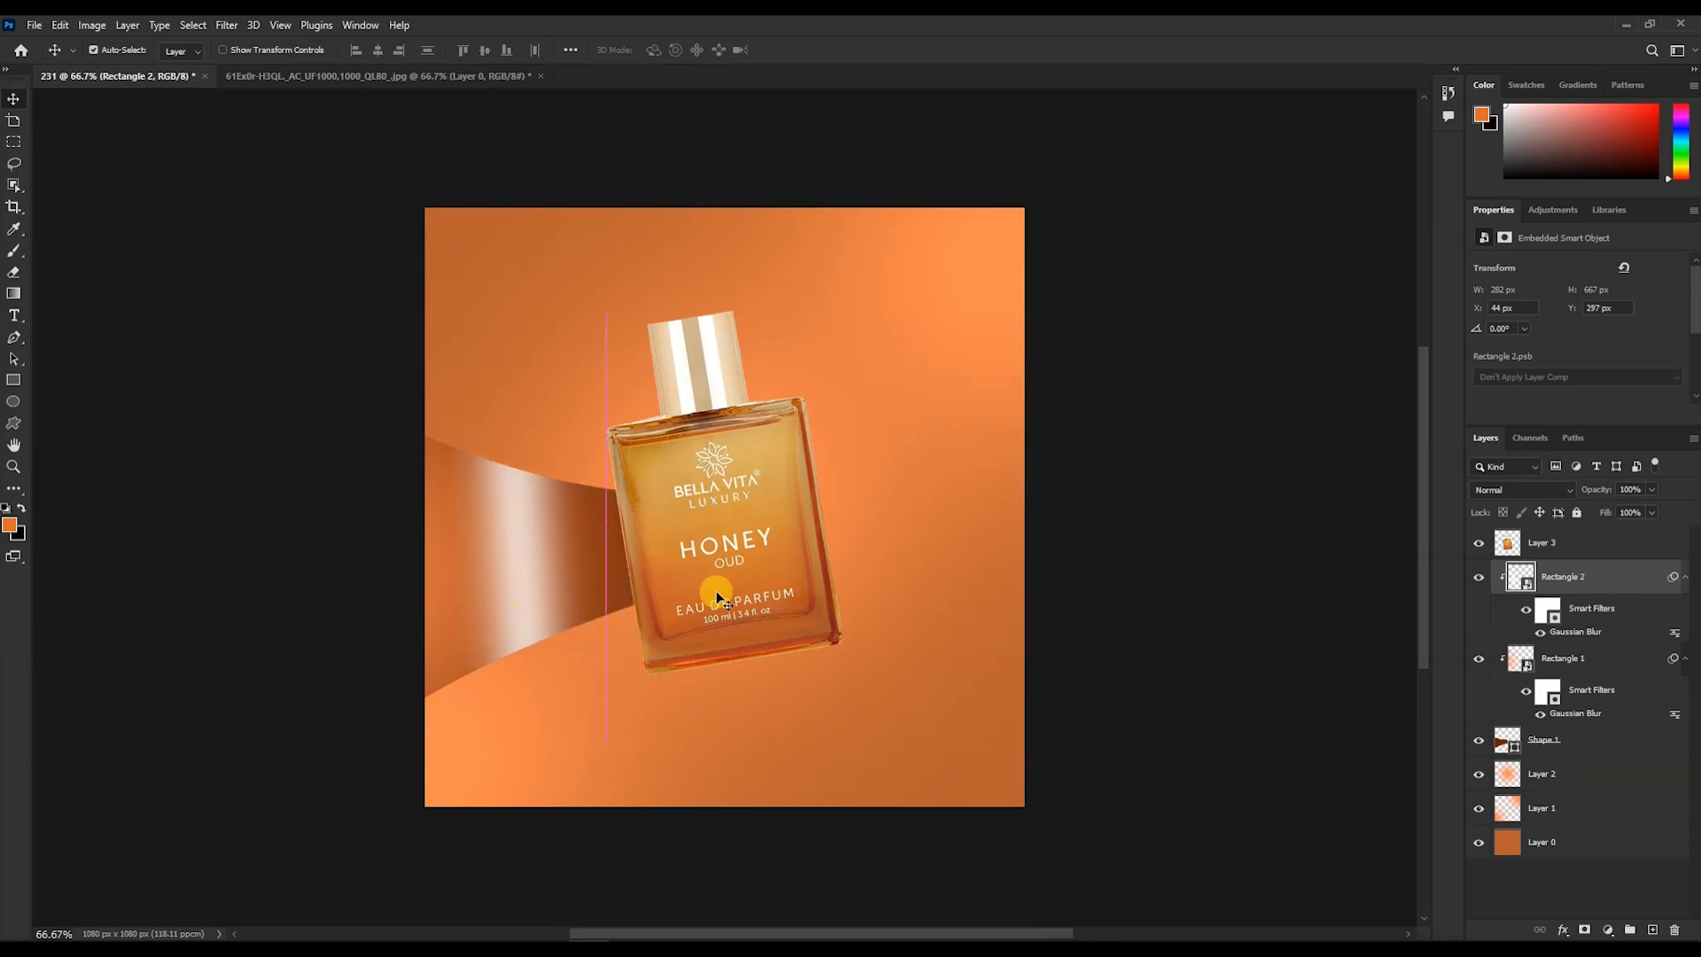
- Merge the band shape and its two clipped rectangles into a single layer
{"action": "left_click", "coordinate": [1628, 747], "text": "shift"}
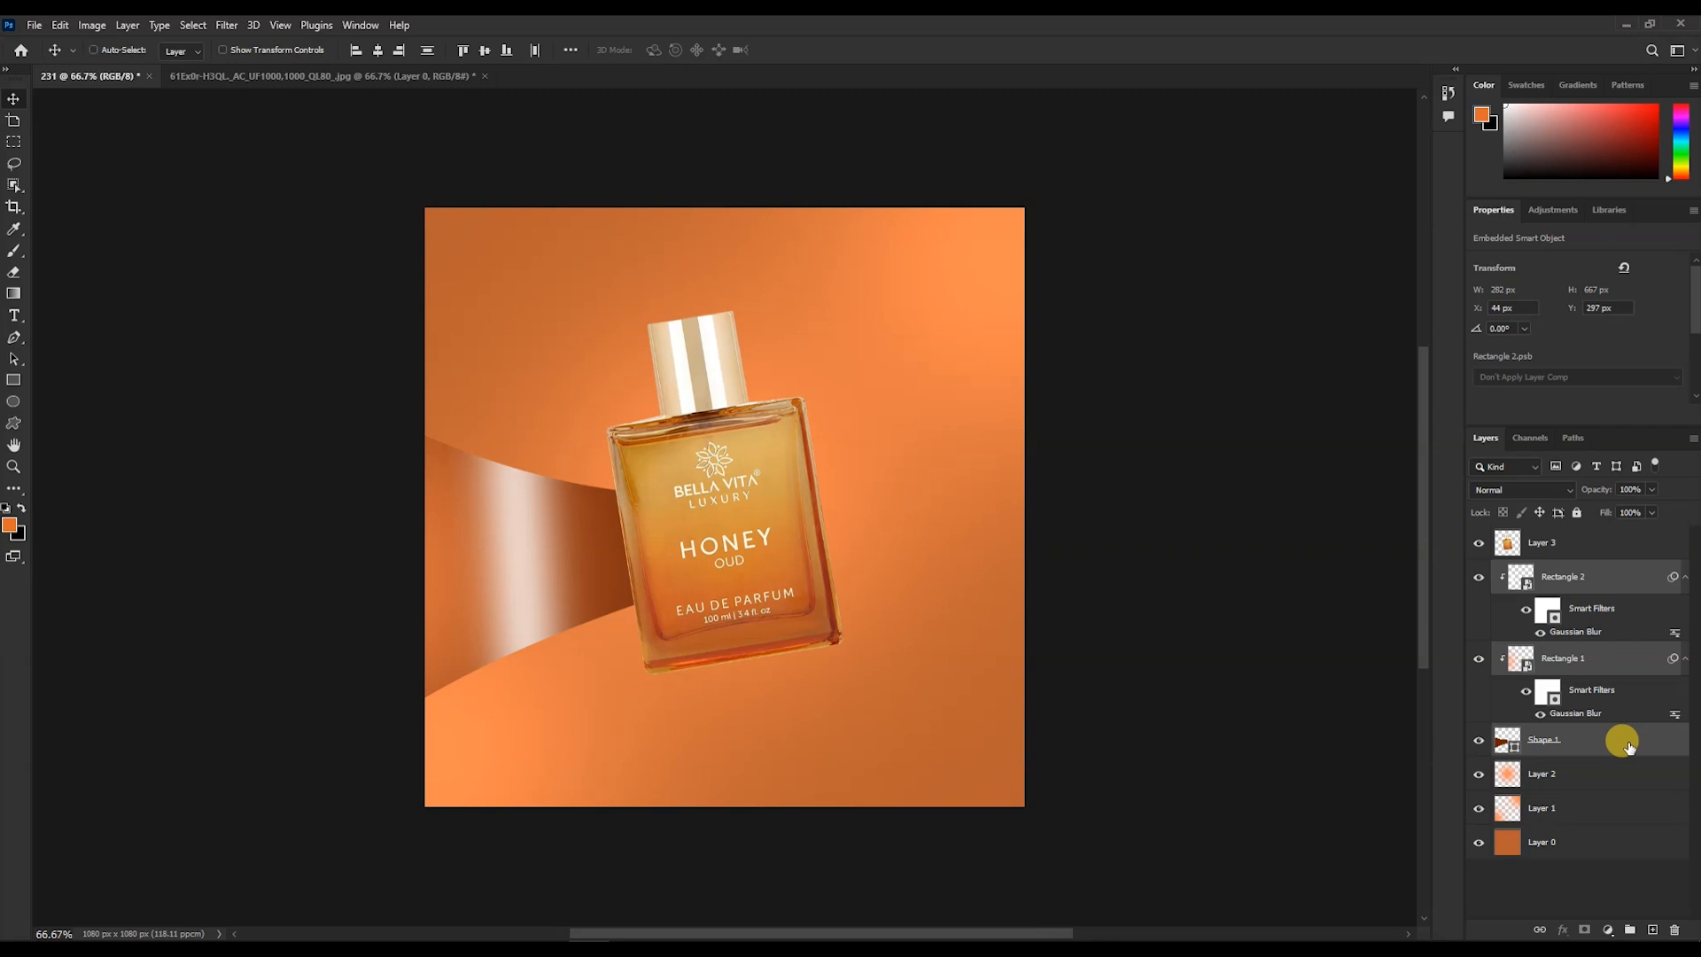
{"action": "key", "text": "ctrl+e"}
{"action": "left_click", "coordinate": [1477, 577]}
{"action": "left_click", "coordinate": [1477, 577]}
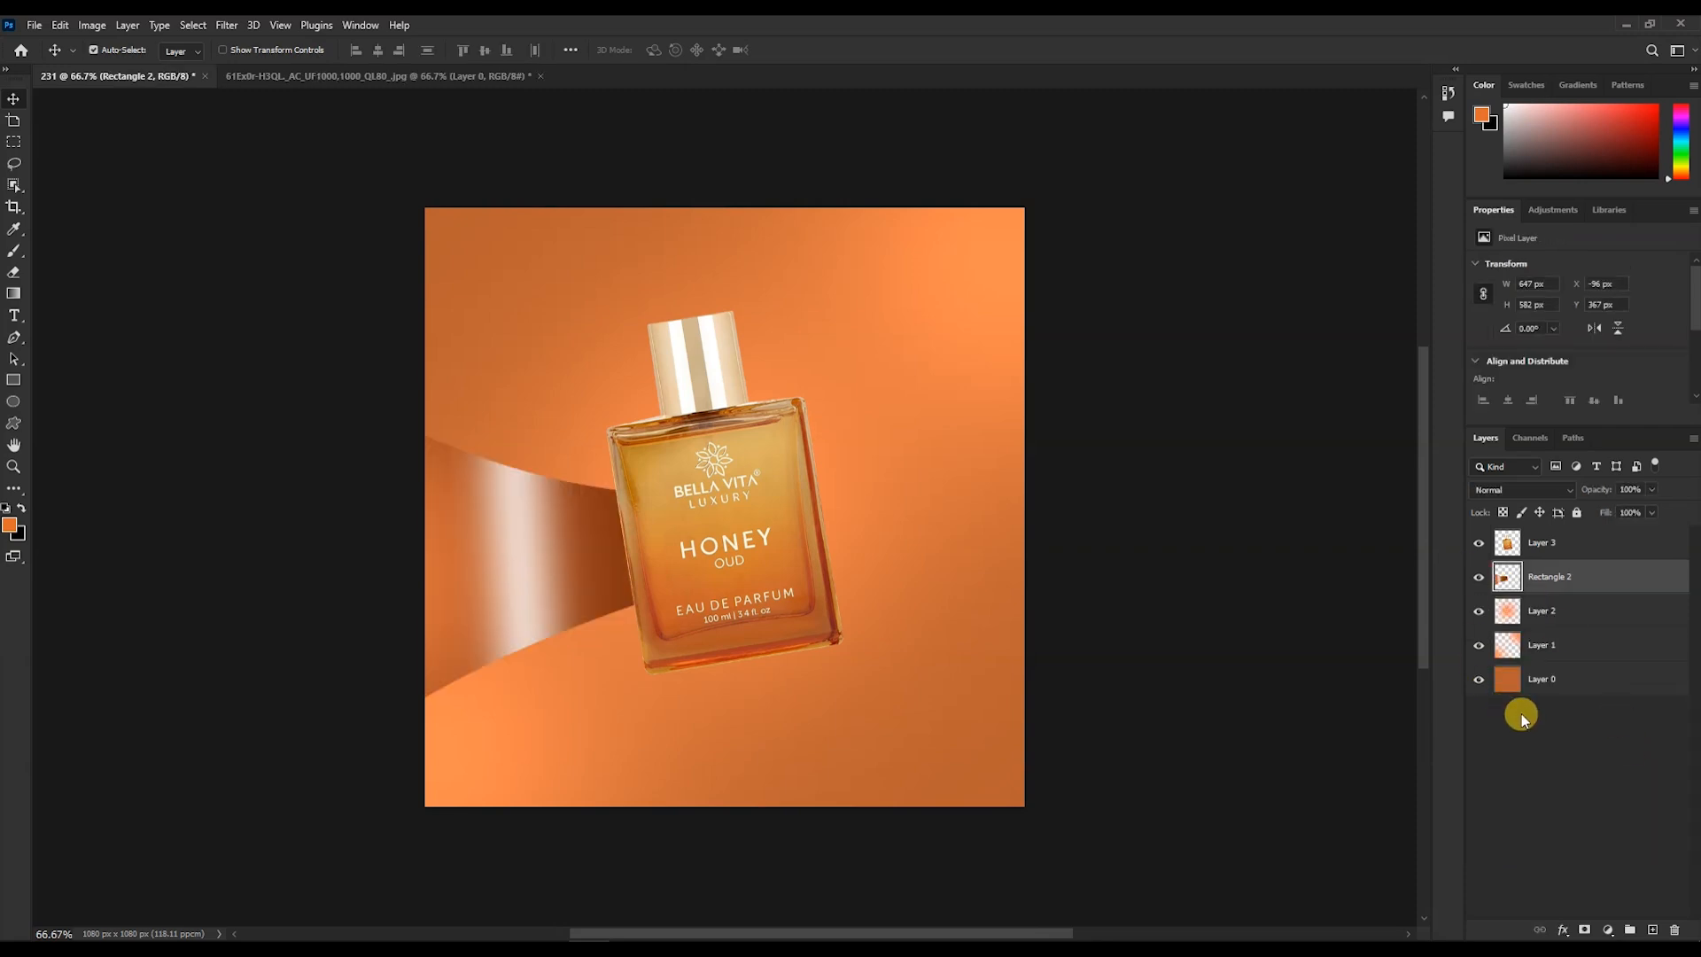
- On a new layer, set the brush colour to #060606 and paint a shadow along the bottle's left edge where the band meets it
{"action": "left_click", "coordinate": [1652, 930]}
{"action": "key", "text": "b"}
{"action": "scroll", "coordinate": [665, 542], "scroll_direction": "up", "scroll_amount": 5}
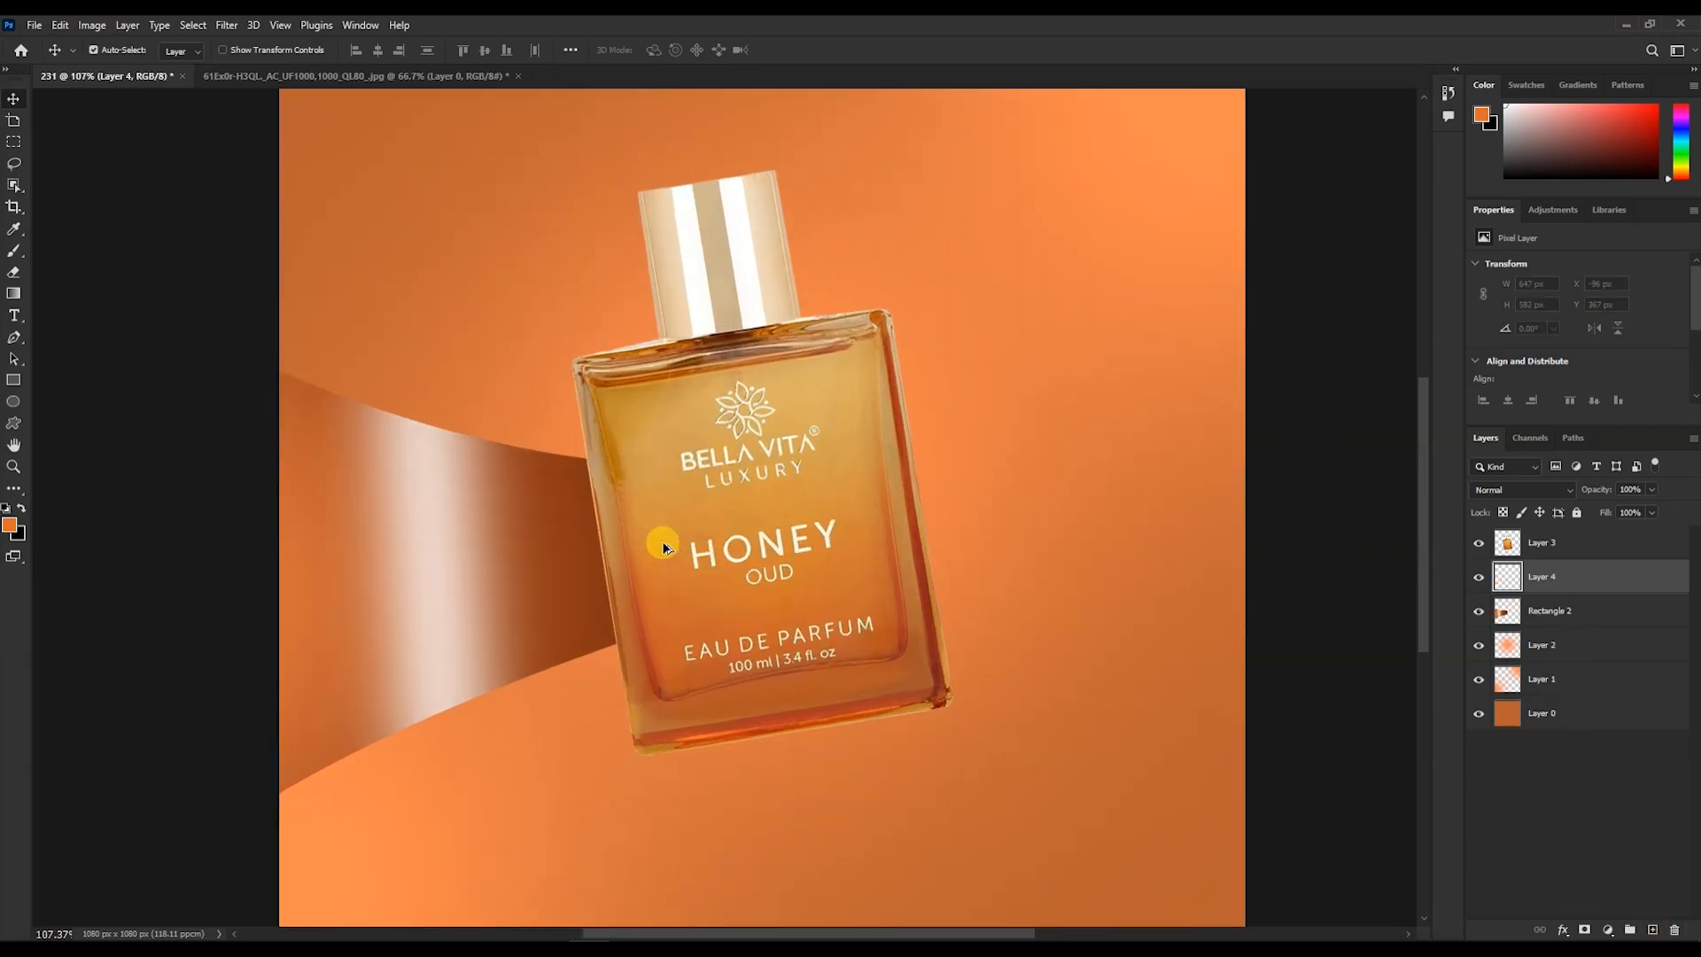
{"action": "left_click", "coordinate": [10, 526]}
{"action": "left_click", "coordinate": [667, 359]}
{"action": "left_click", "coordinate": [622, 473]}
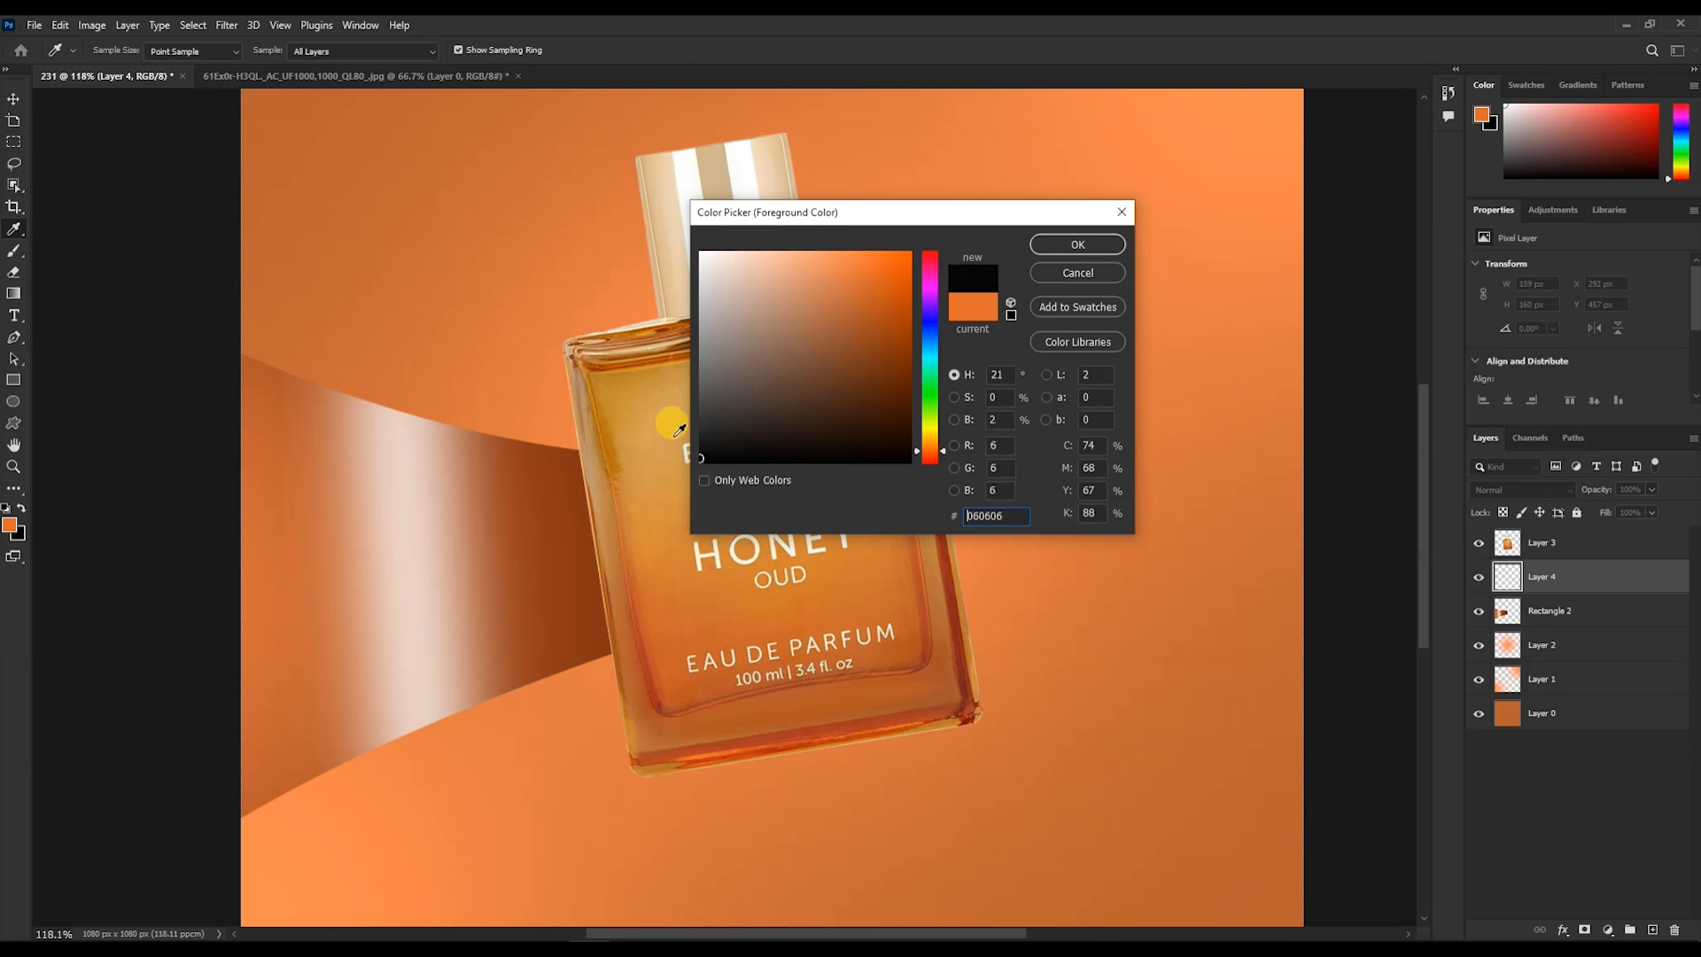
{"action": "key", "text": "Return"}
{"action": "left_click_drag", "start_coordinate": [587, 439], "coordinate": [630, 631]}
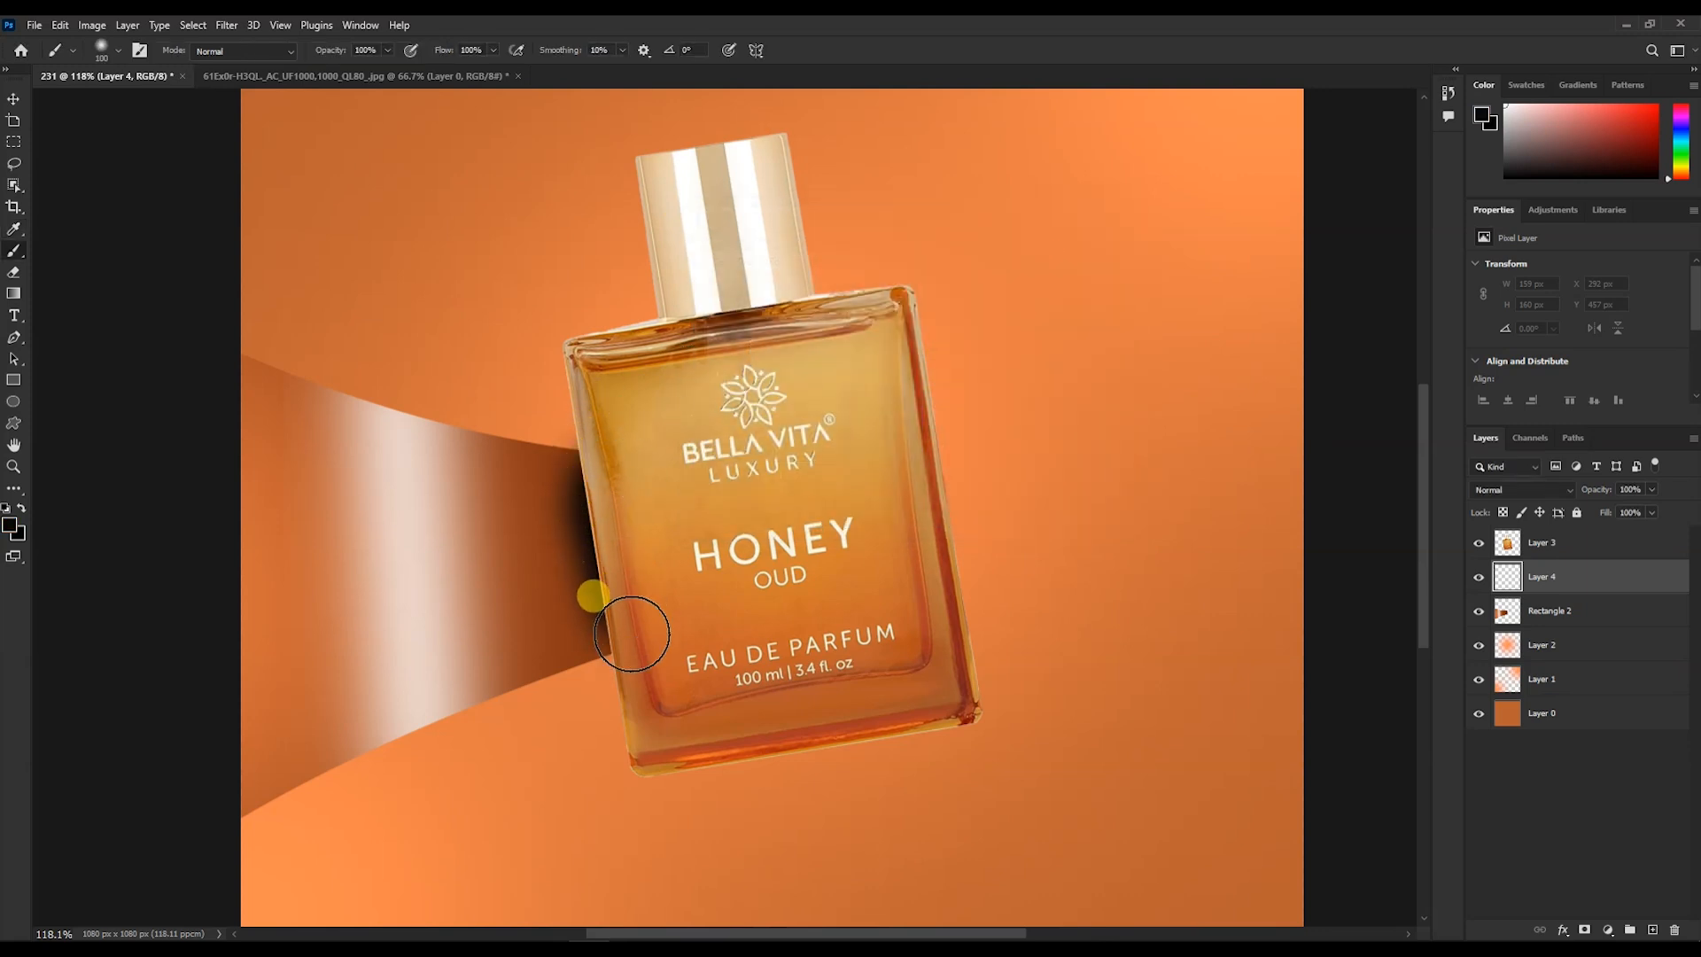
- Lower the shadow layer's opacity to 53%
{"action": "scroll", "coordinate": [804, 535], "scroll_direction": "down", "scroll_amount": 3}
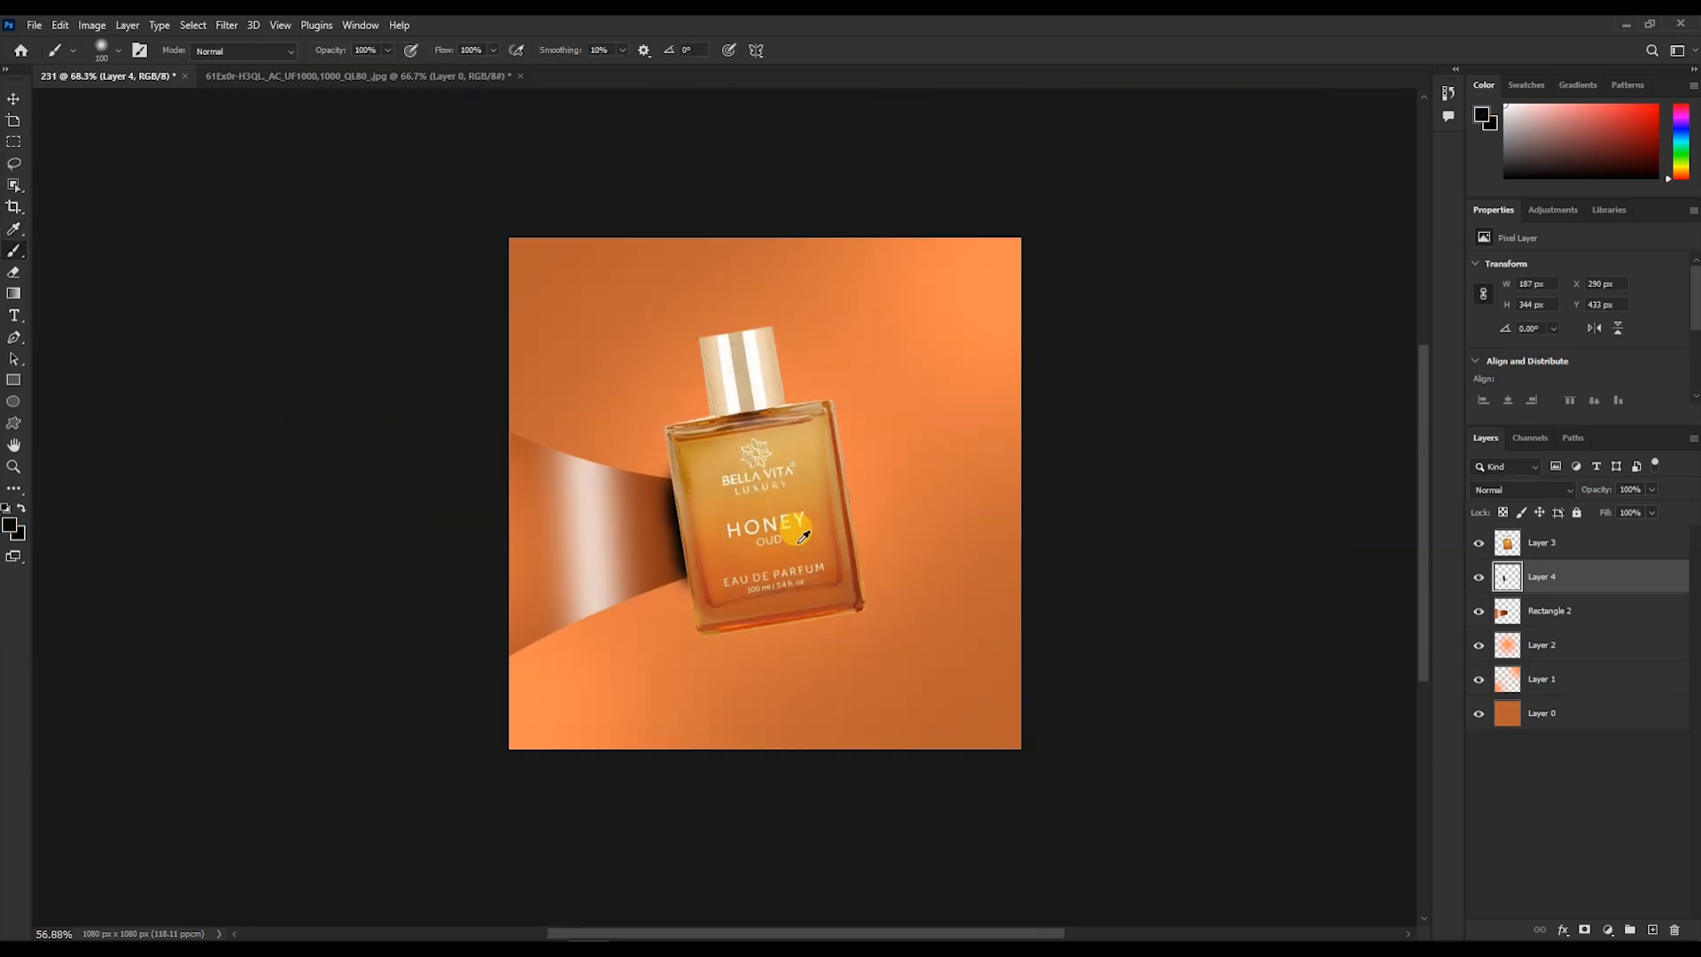
{"action": "scroll", "coordinate": [803, 536], "scroll_direction": "down", "scroll_amount": 1}
{"action": "left_click", "coordinate": [1651, 488]}
{"action": "left_click_drag", "start_coordinate": [1654, 506], "coordinate": [1616, 512]}
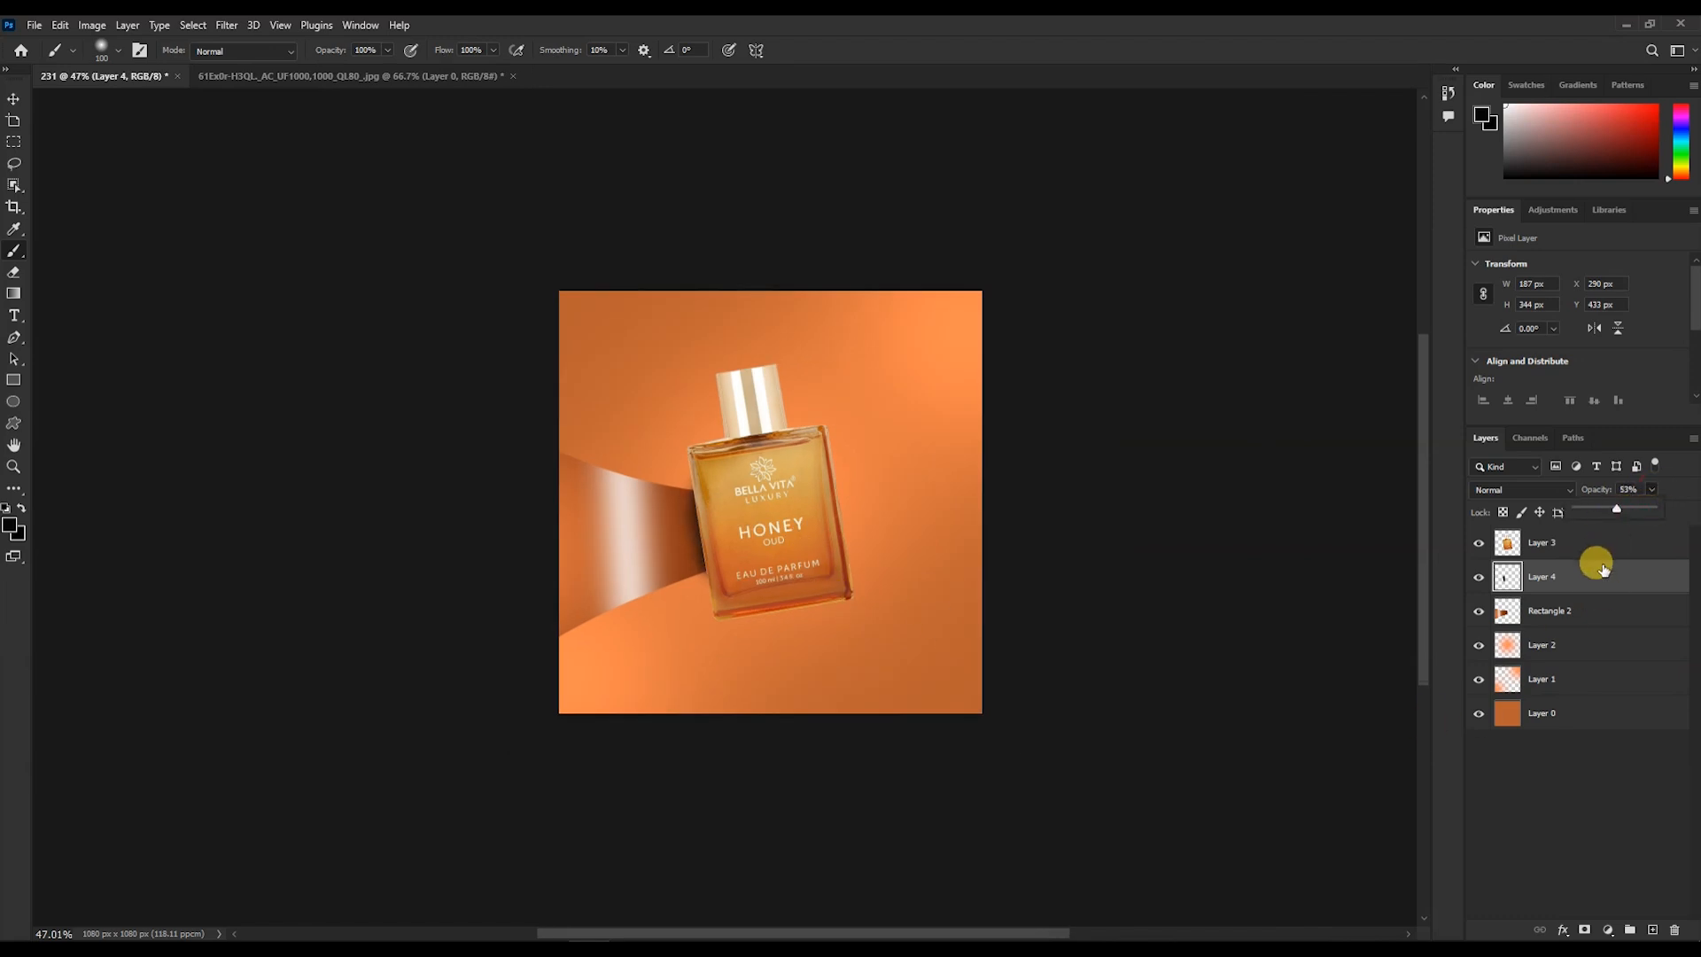
- Clip the shadow layer to the band below it and lower its opacity to 22%
{"action": "left_click", "coordinate": [1583, 591], "text": "alt"}
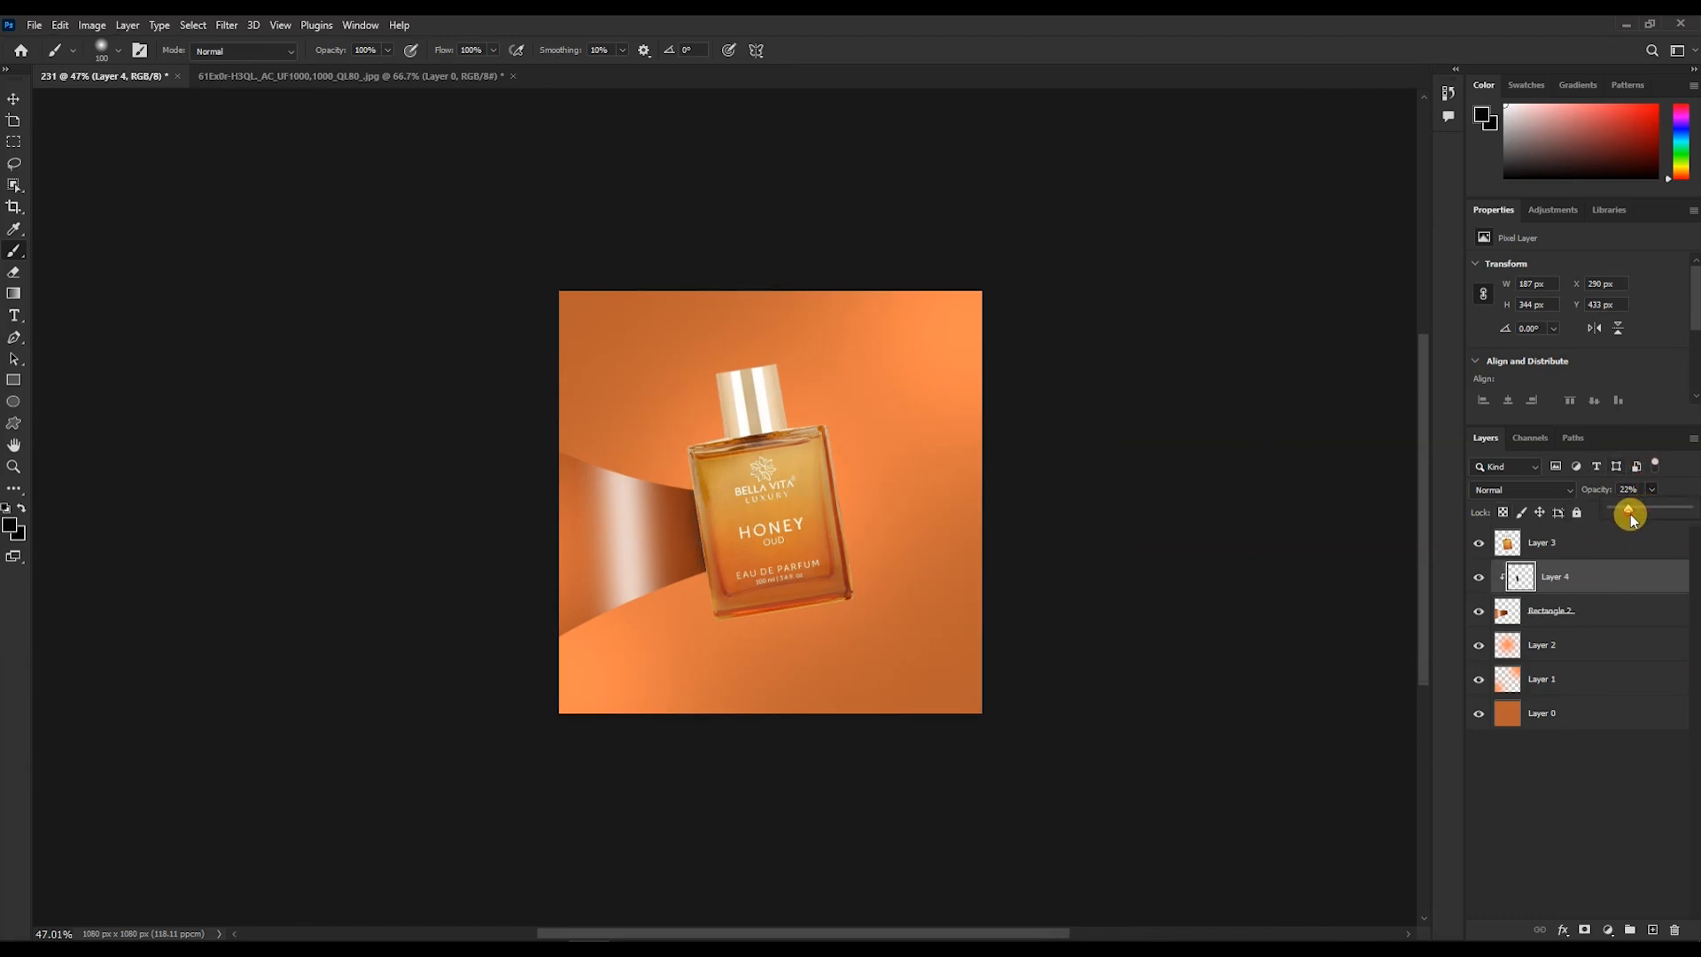
{"action": "scroll", "coordinate": [736, 463], "scroll_direction": "up", "scroll_amount": 2}
{"action": "key", "text": "v"}
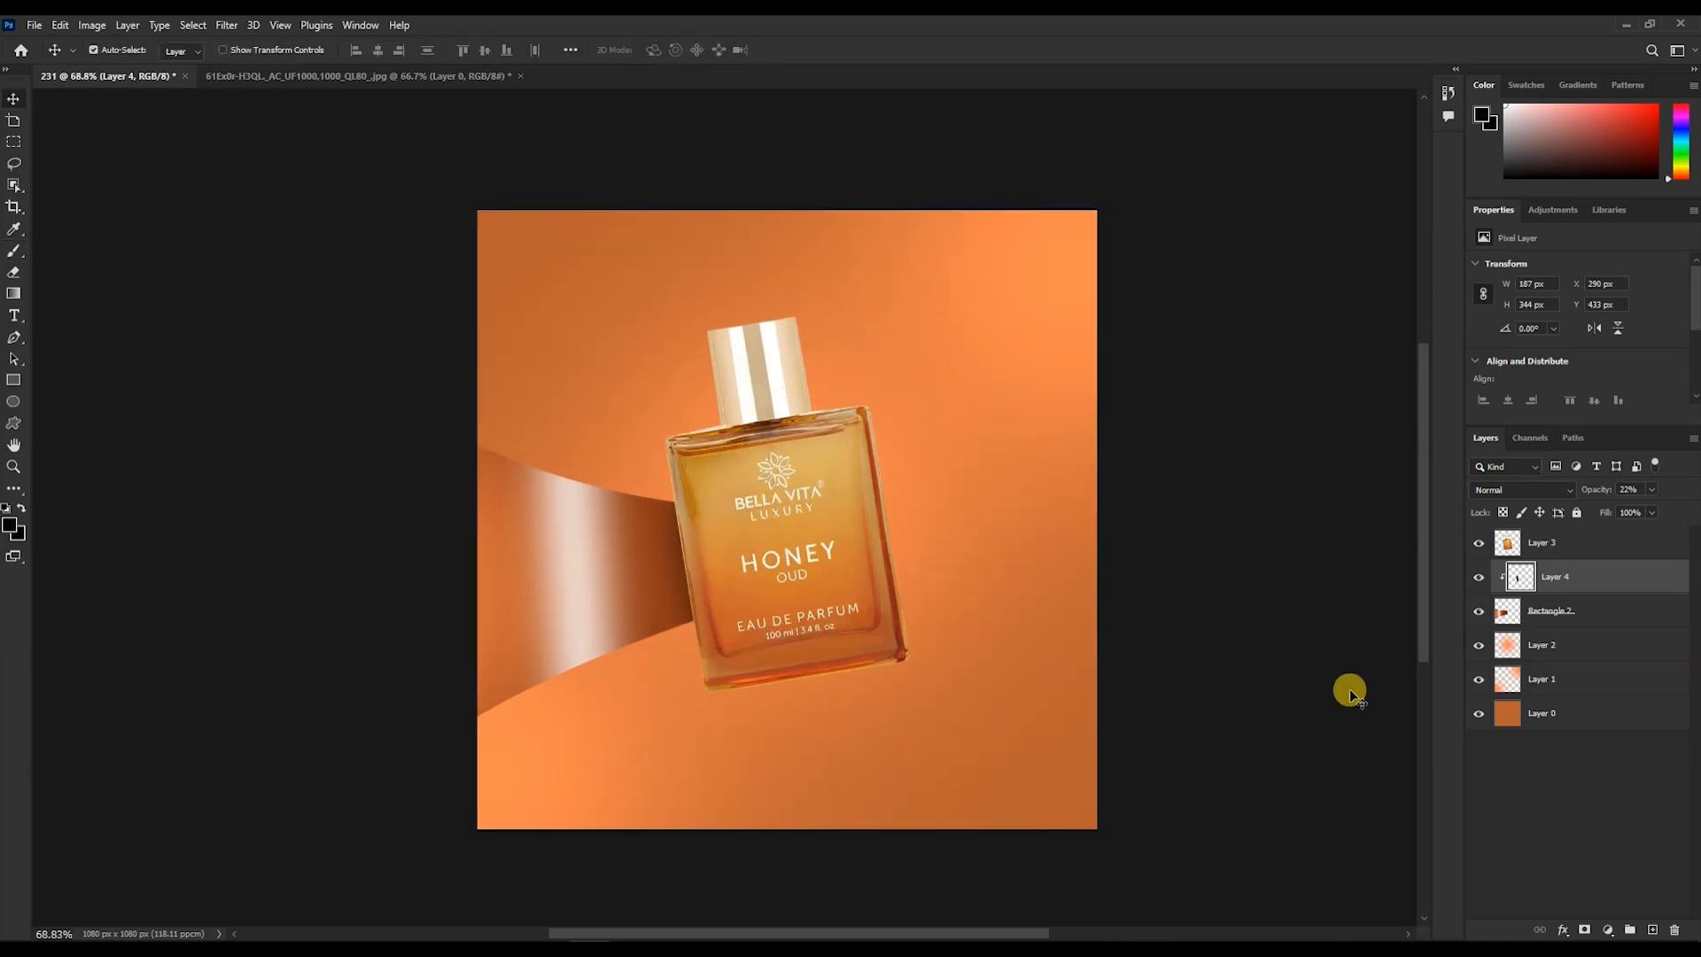
- Merge the shadow layer down into the band layer
{"action": "left_click", "coordinate": [1659, 617], "text": "shift"}
{"action": "key", "text": "ctrl+e"}
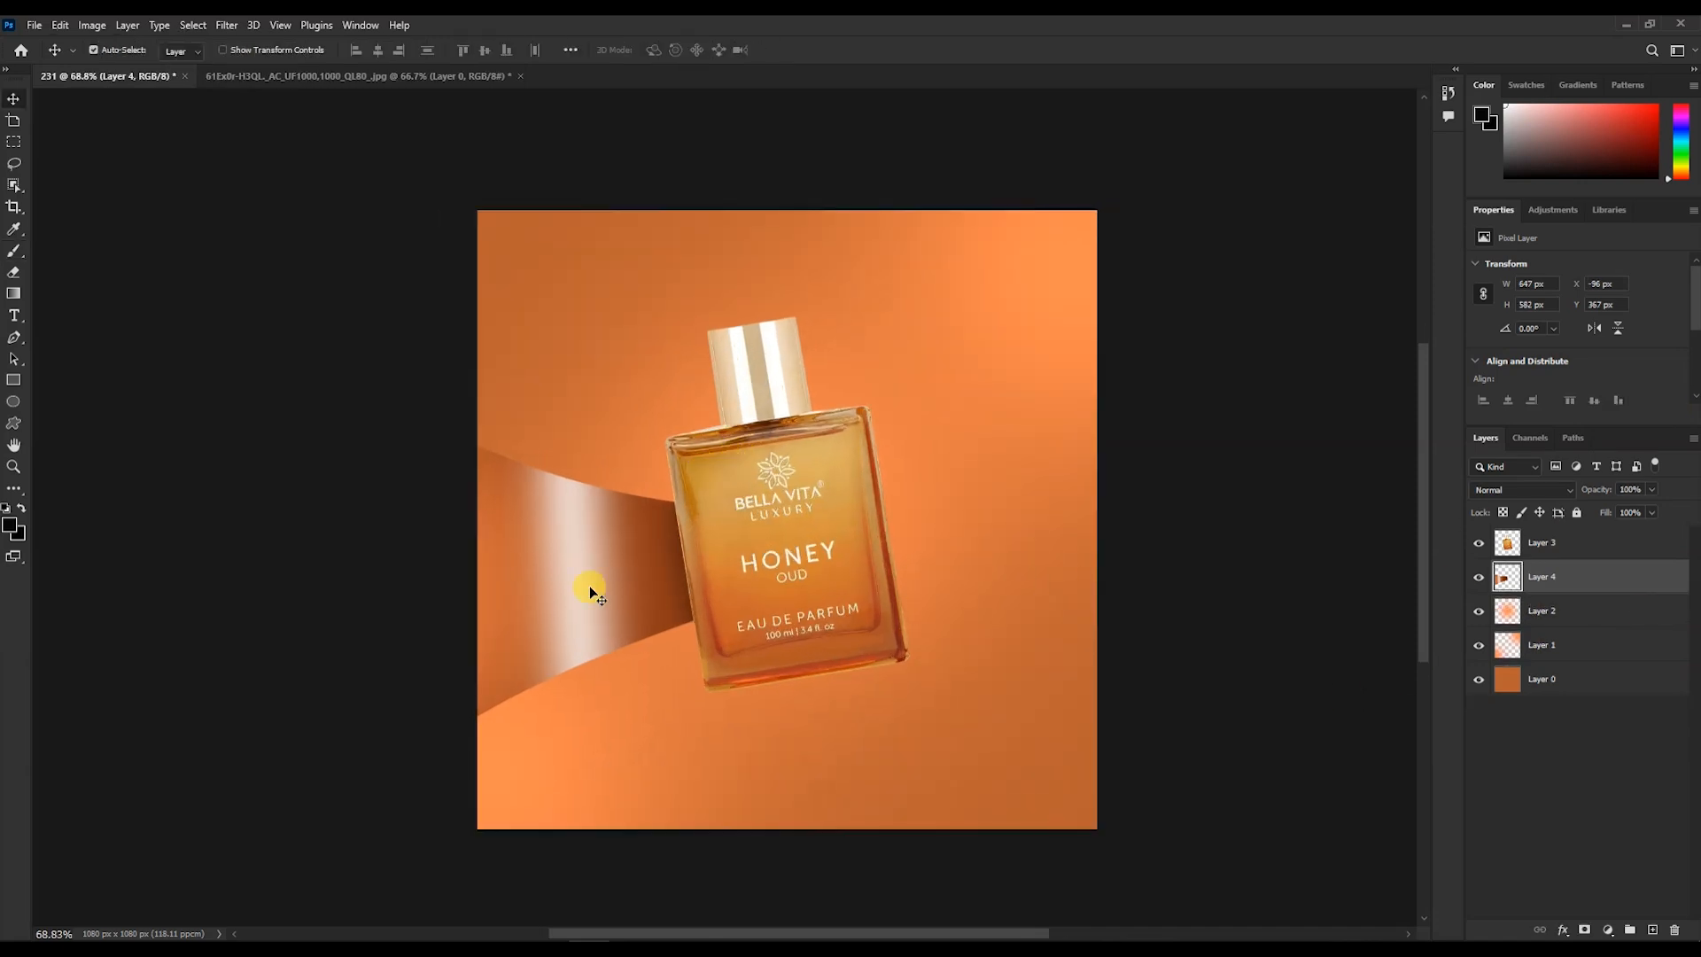
- Duplicate the band onto the bottle's right side, flip it horizontally and scale and rotate it to fit
{"action": "left_click_drag", "start_coordinate": [605, 585], "coordinate": [967, 513]}
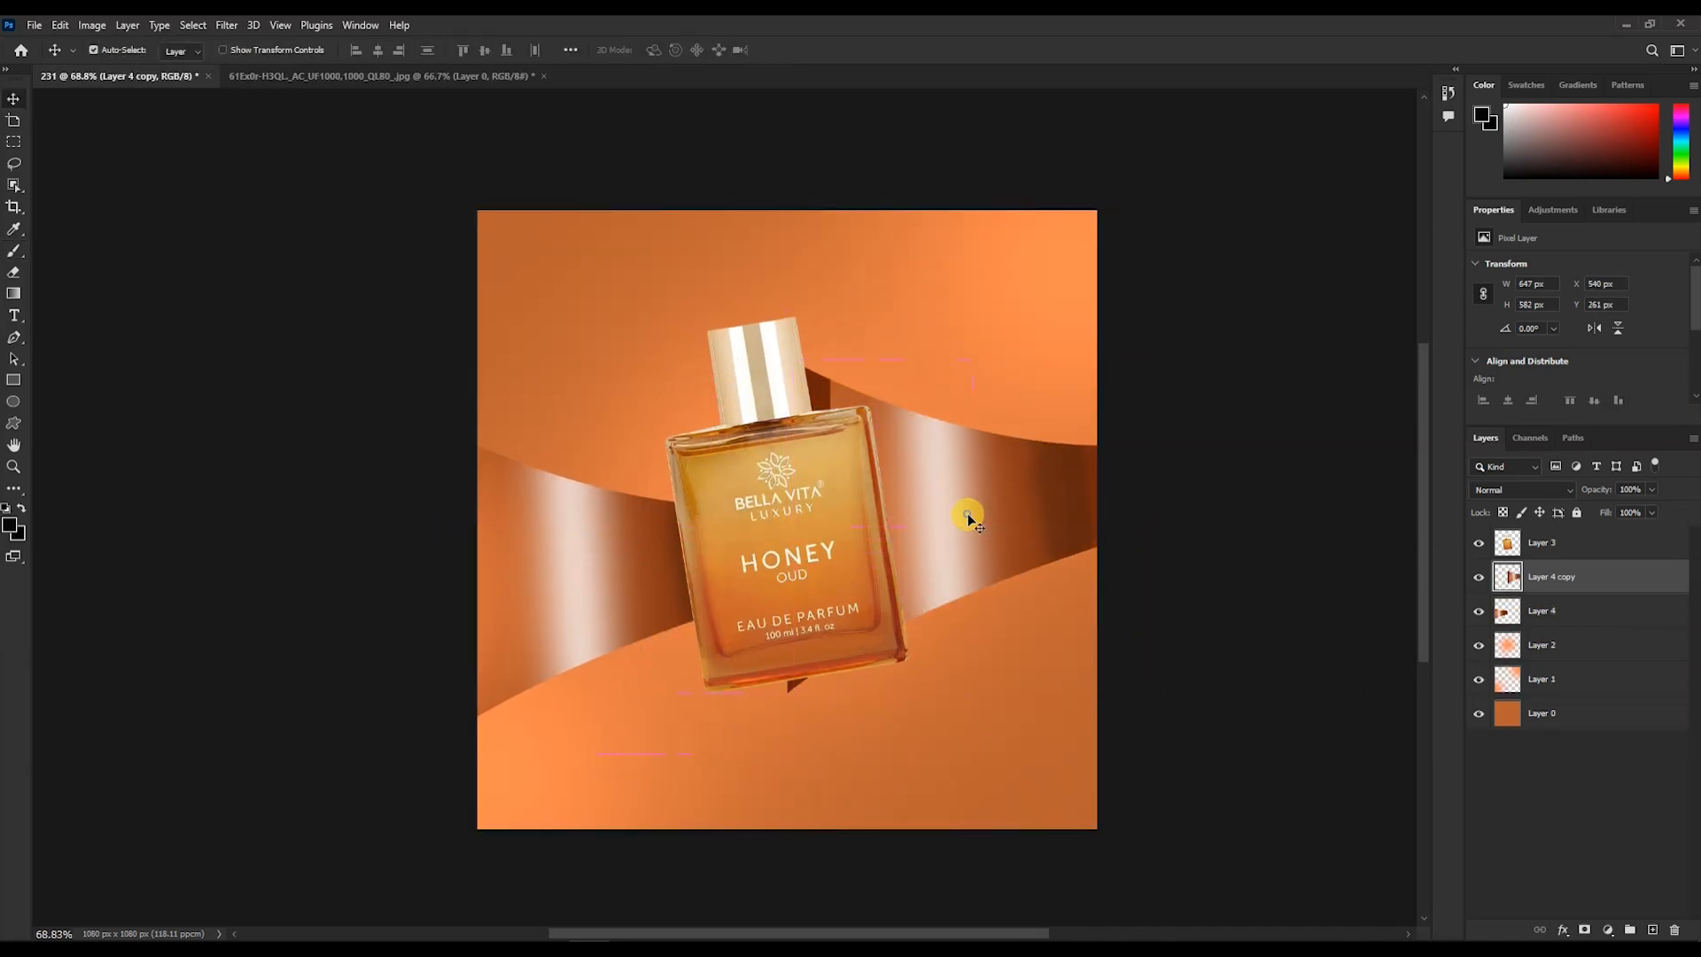
{"action": "key", "text": "ctrl+t"}
{"action": "right_click", "coordinate": [926, 494]}
{"action": "left_click", "coordinate": [995, 814]}
{"action": "left_click_drag", "start_coordinate": [1173, 354], "coordinate": [1166, 231]}
{"action": "left_click_drag", "start_coordinate": [1146, 478], "coordinate": [1181, 464]}
{"action": "left_click_drag", "start_coordinate": [1009, 478], "coordinate": [989, 502]}
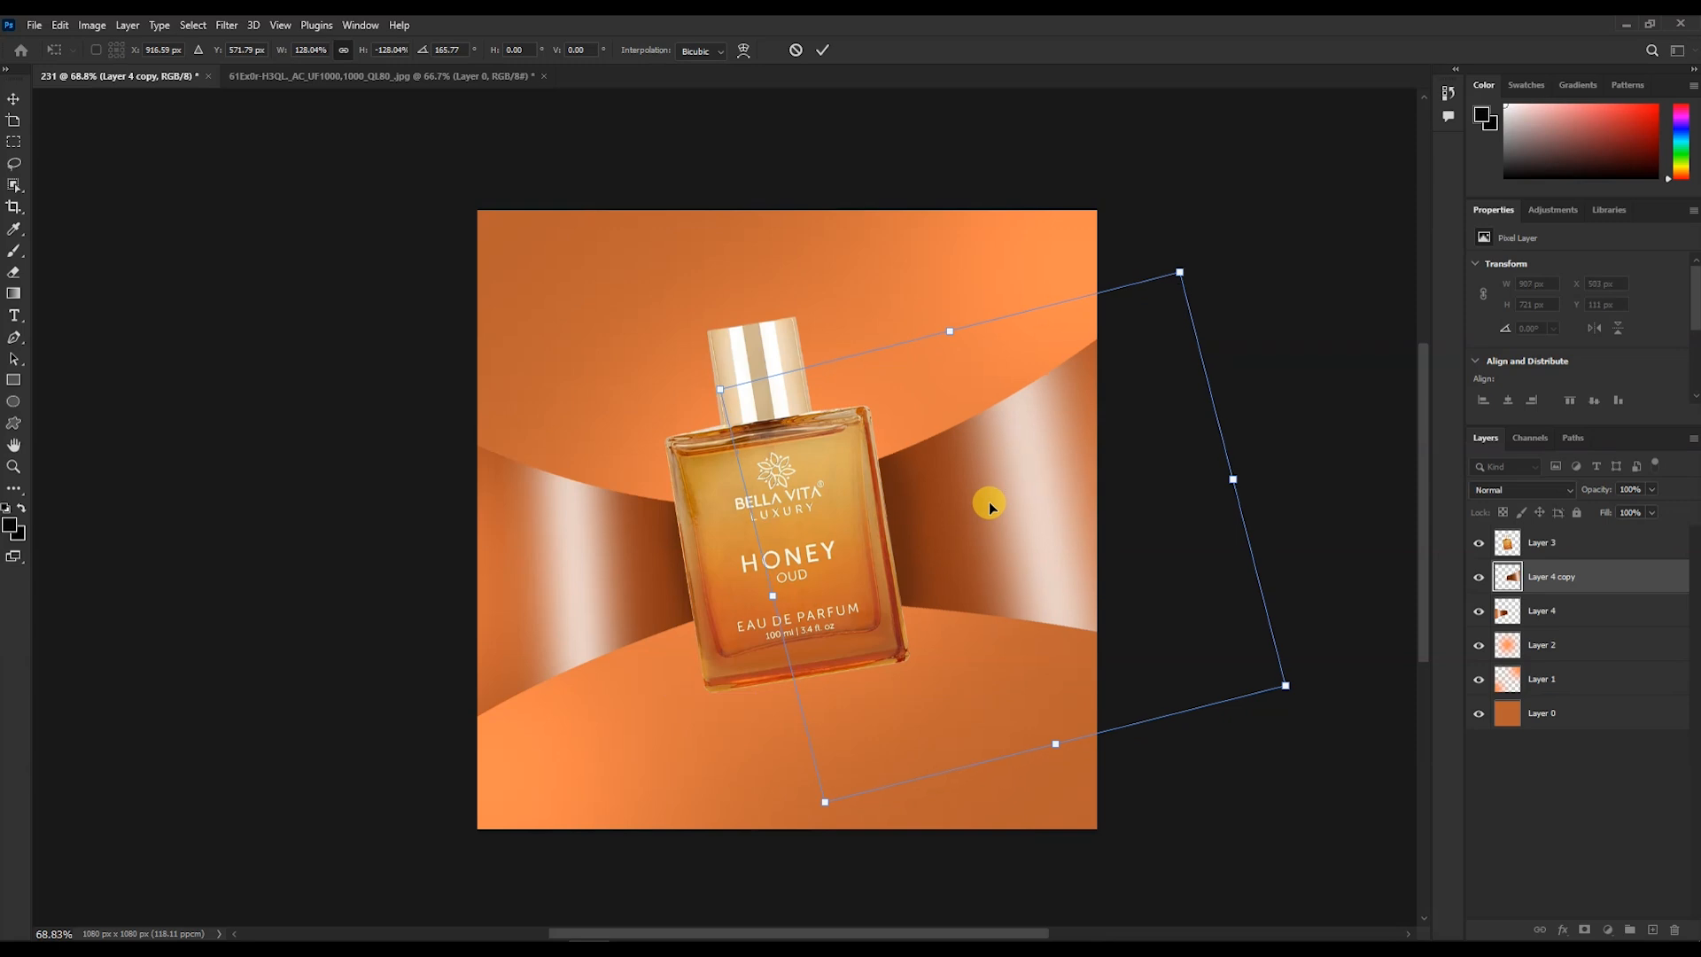
{"action": "left_click", "coordinate": [822, 50]}
- On a new layer above the background, paint a large soft white glow behind the bottle
{"action": "left_click", "coordinate": [1585, 643]}
{"action": "left_click", "coordinate": [1652, 929]}
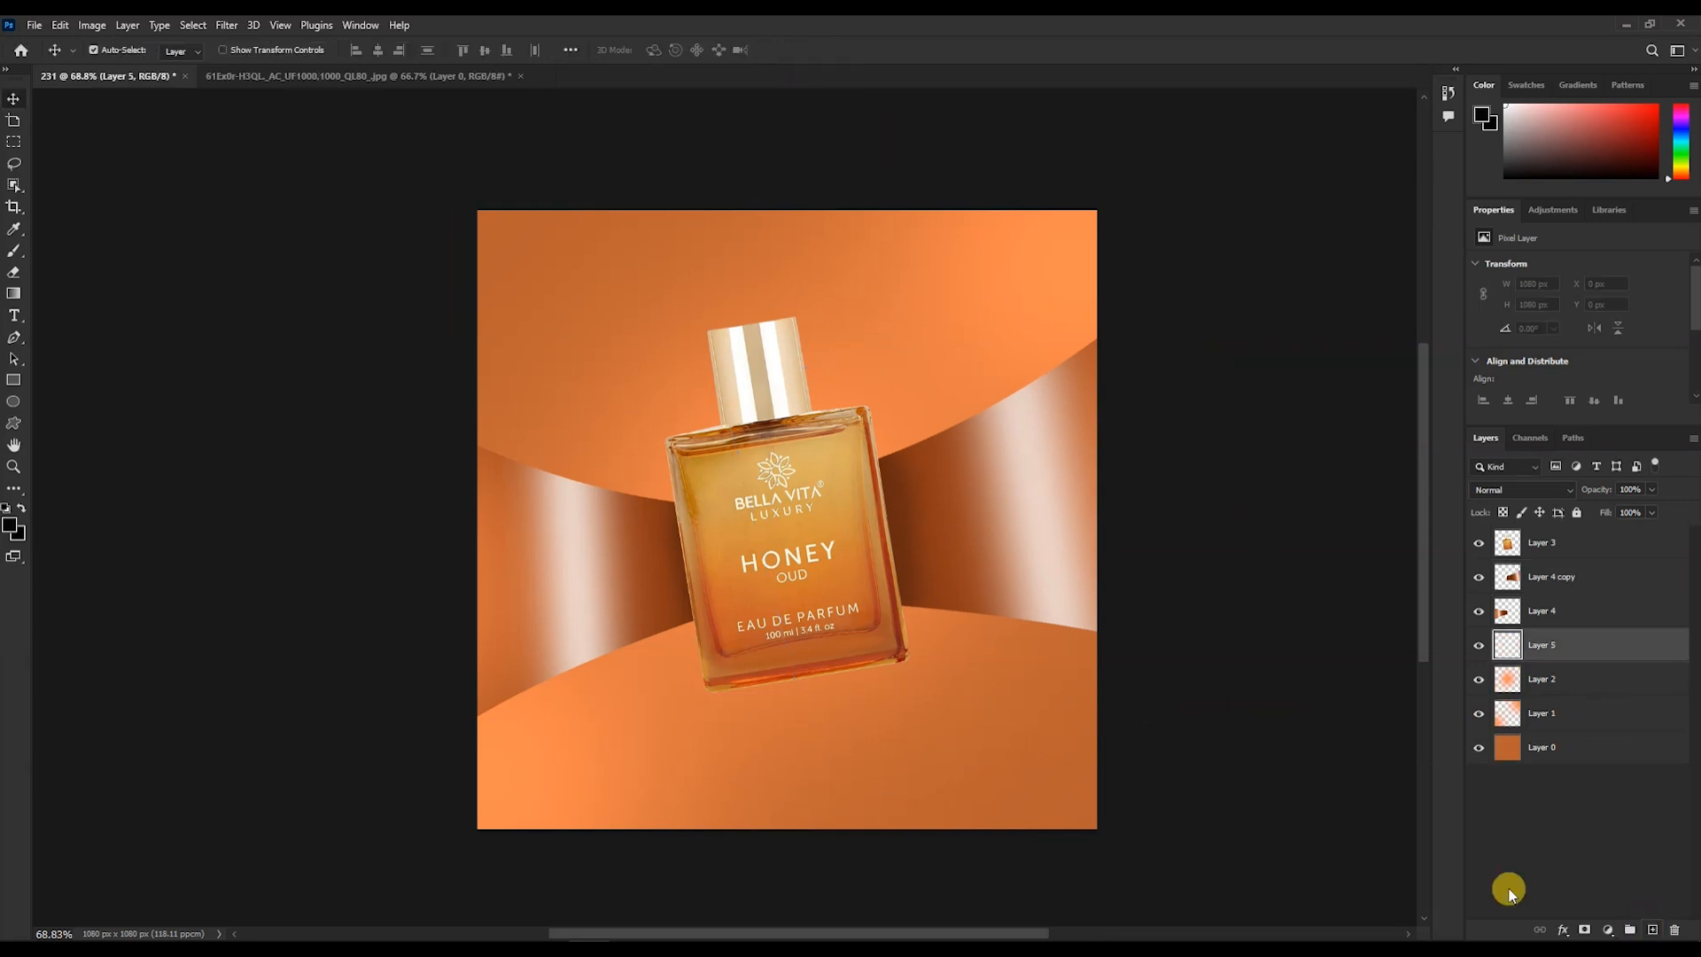
{"action": "key", "text": "b"}
{"action": "left_click", "coordinate": [10, 524]}
{"action": "left_click", "coordinate": [842, 236]}
{"action": "left_click", "coordinate": [1076, 243]}
{"action": "key", "text": "bracketright"}
{"action": "key", "text": "bracketright"}
{"action": "key", "text": "bracketright"}
{"action": "key", "text": "bracketright"}
{"action": "key", "text": "bracketright"}
{"action": "key", "text": "bracketright"}
{"action": "key", "text": "bracketright"}
{"action": "key", "text": "bracketright"}
{"action": "key", "text": "bracketright"}
{"action": "key", "text": "bracketright"}
{"action": "key", "text": "bracketright"}
{"action": "left_click", "coordinate": [733, 542]}
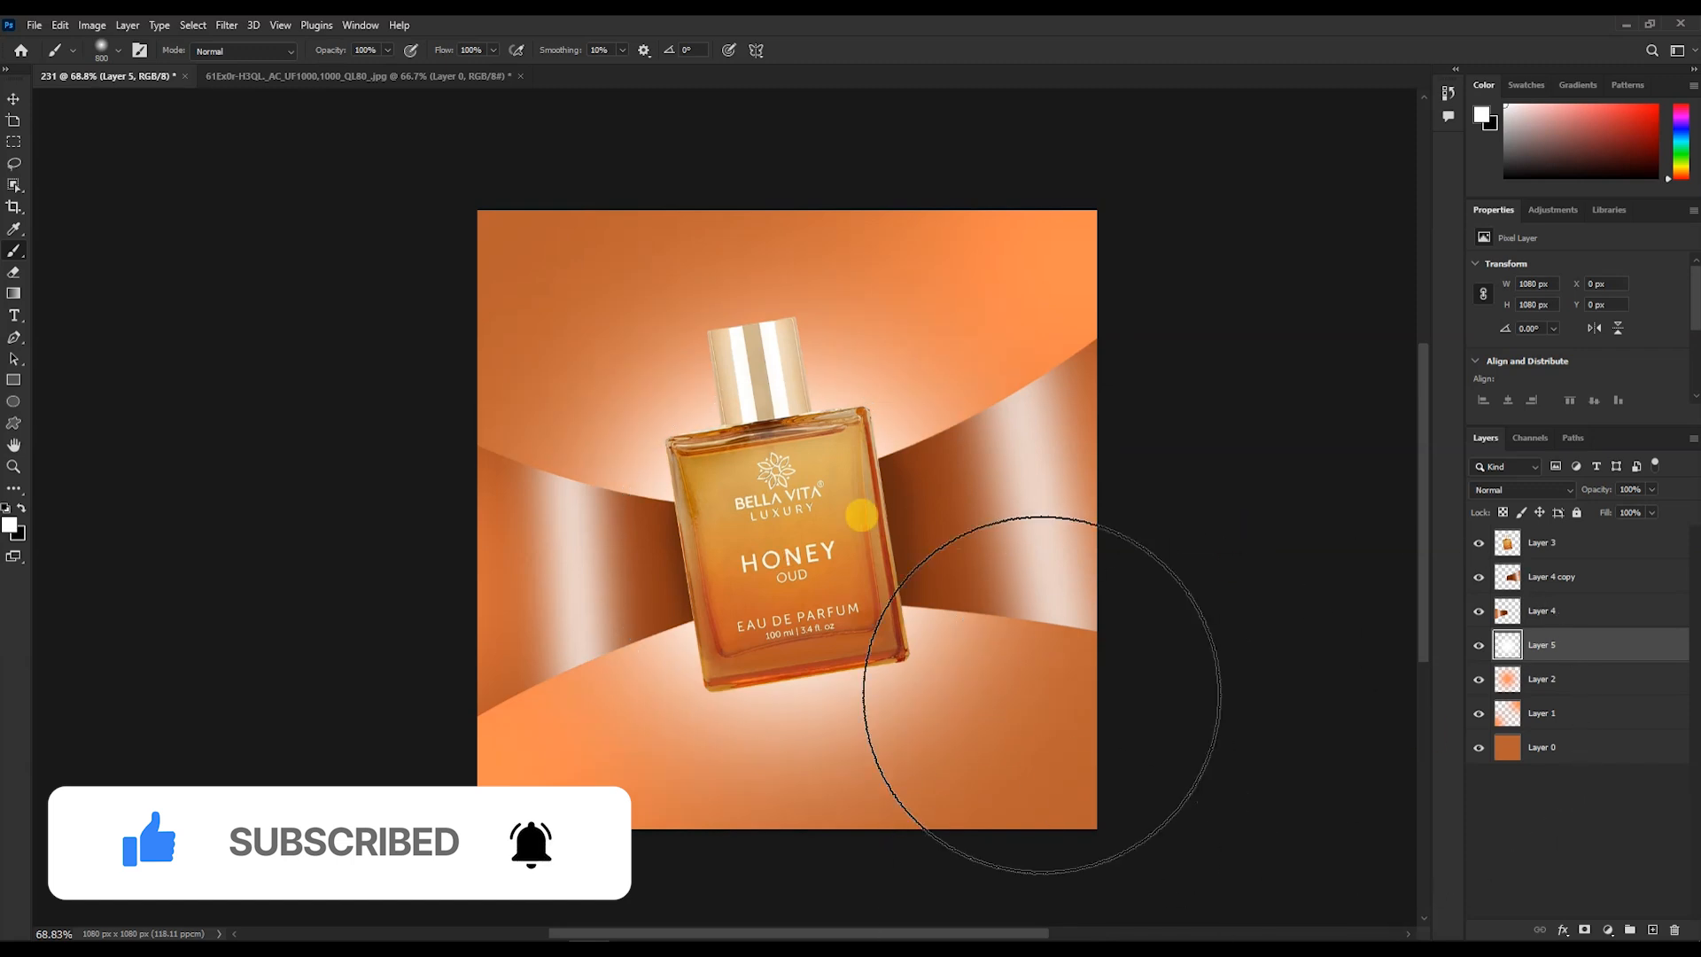
- On a new layer below the bands, paint soft black shadow strokes along the left band's lower and upper edges
{"action": "key", "text": "v"}
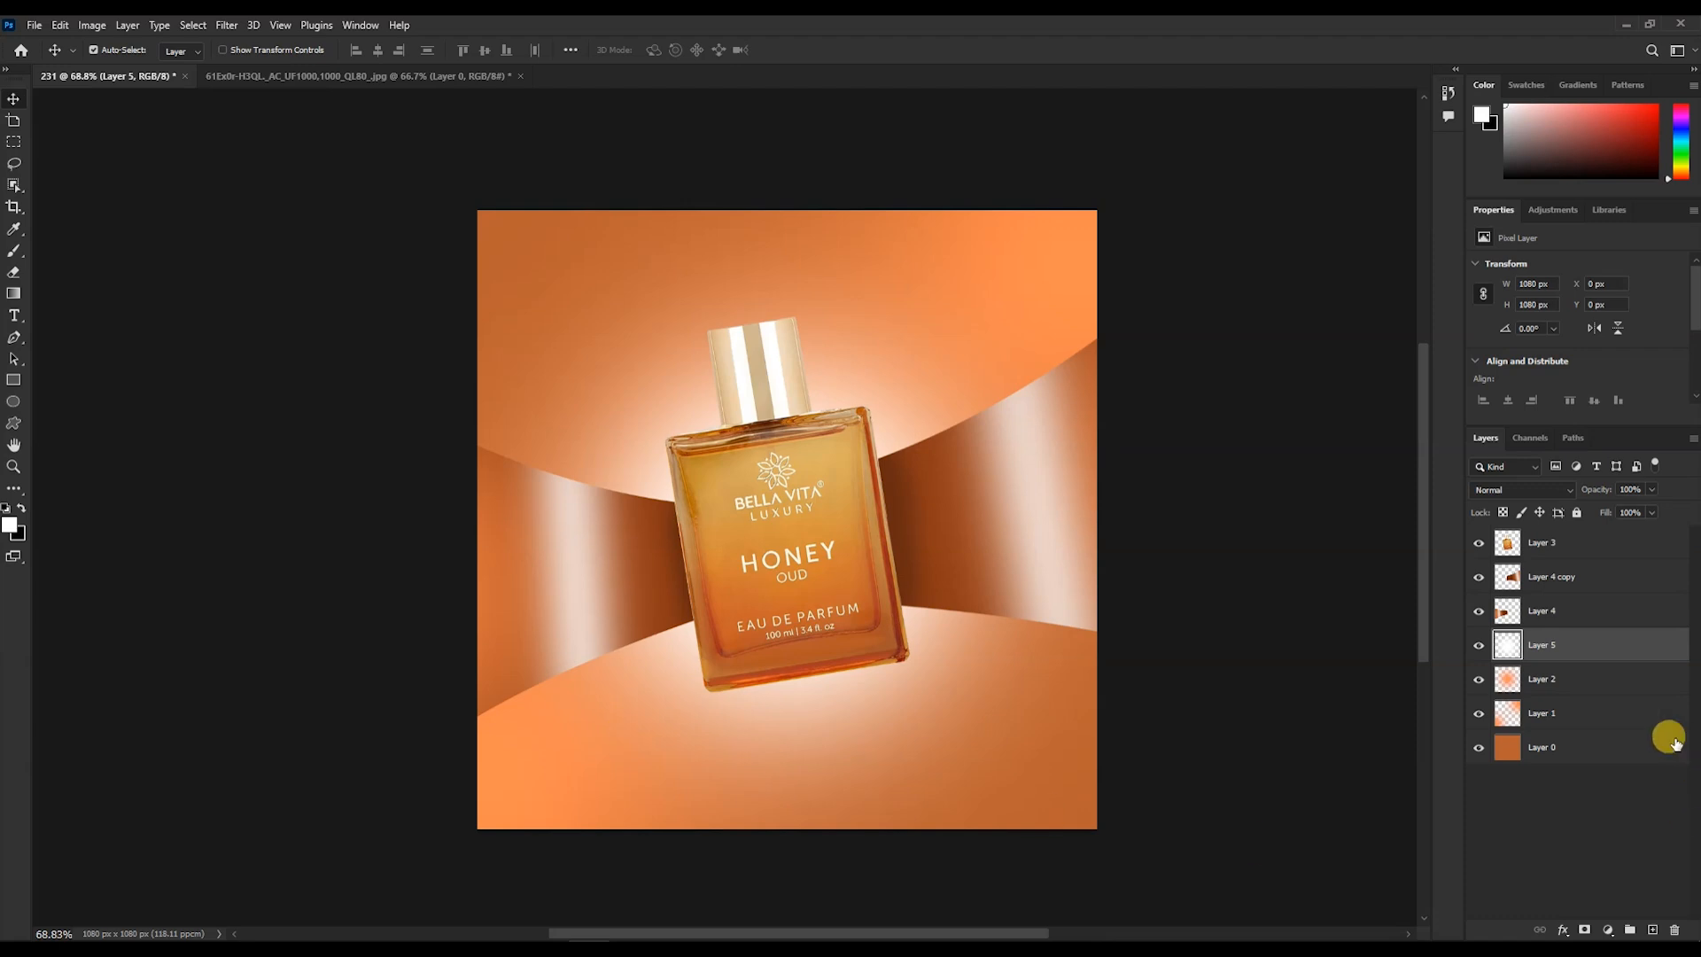
{"action": "left_click", "coordinate": [1652, 929]}
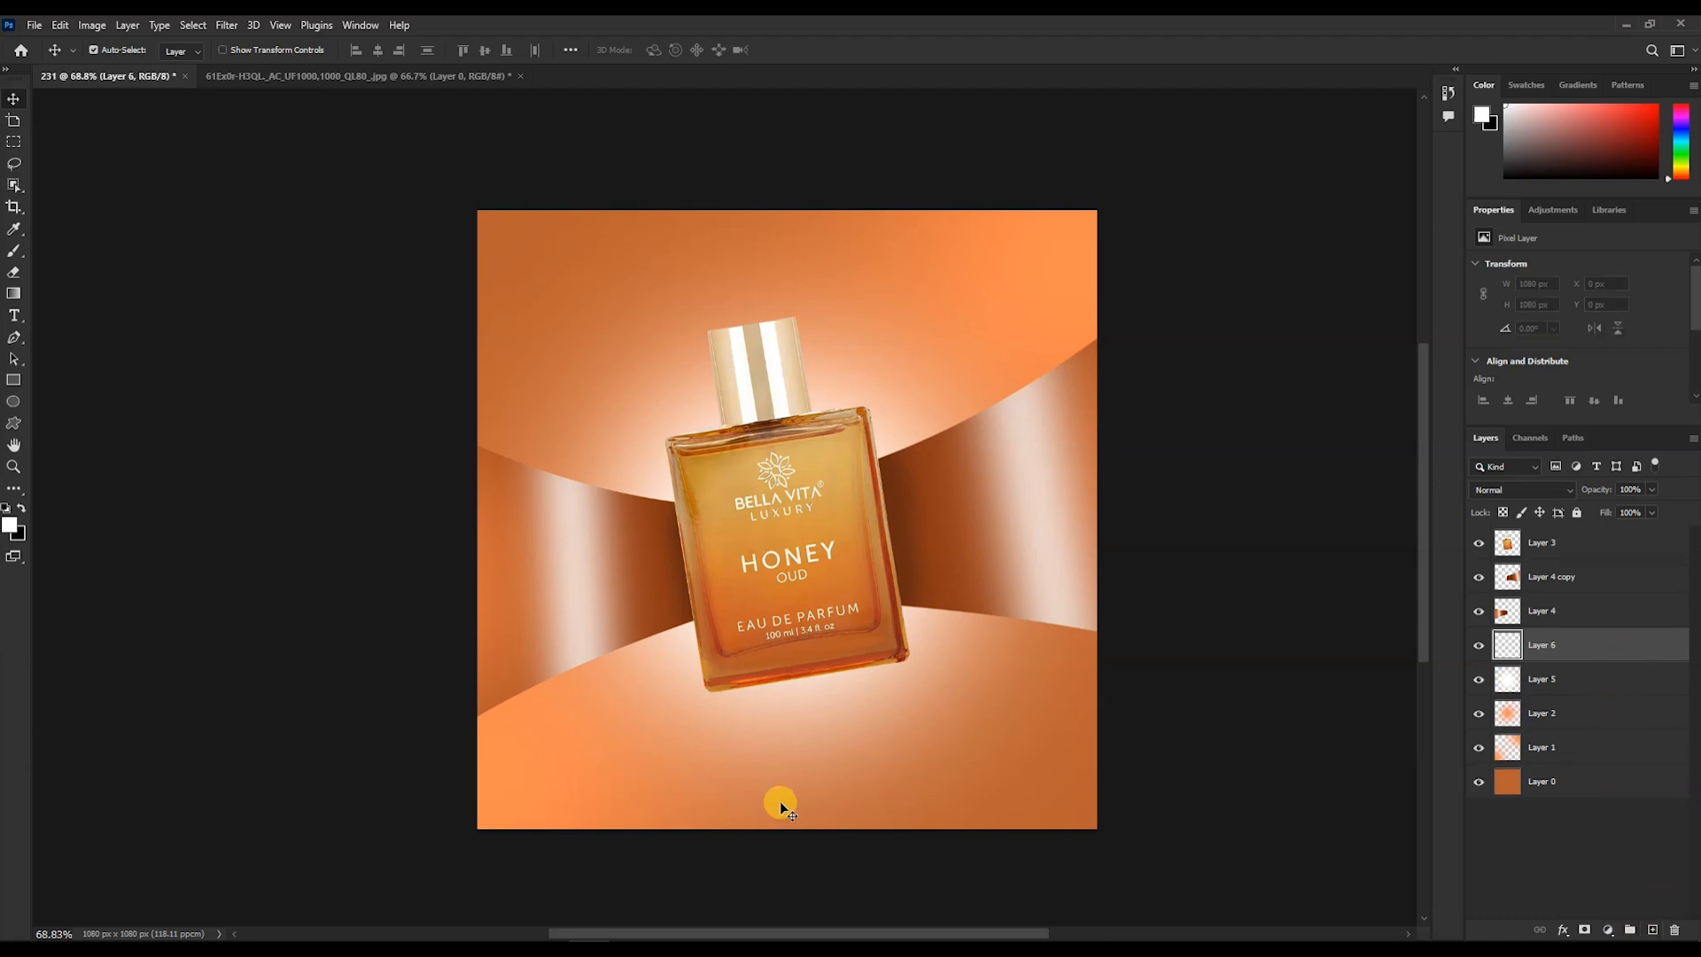
{"action": "left_click", "coordinate": [1600, 618]}
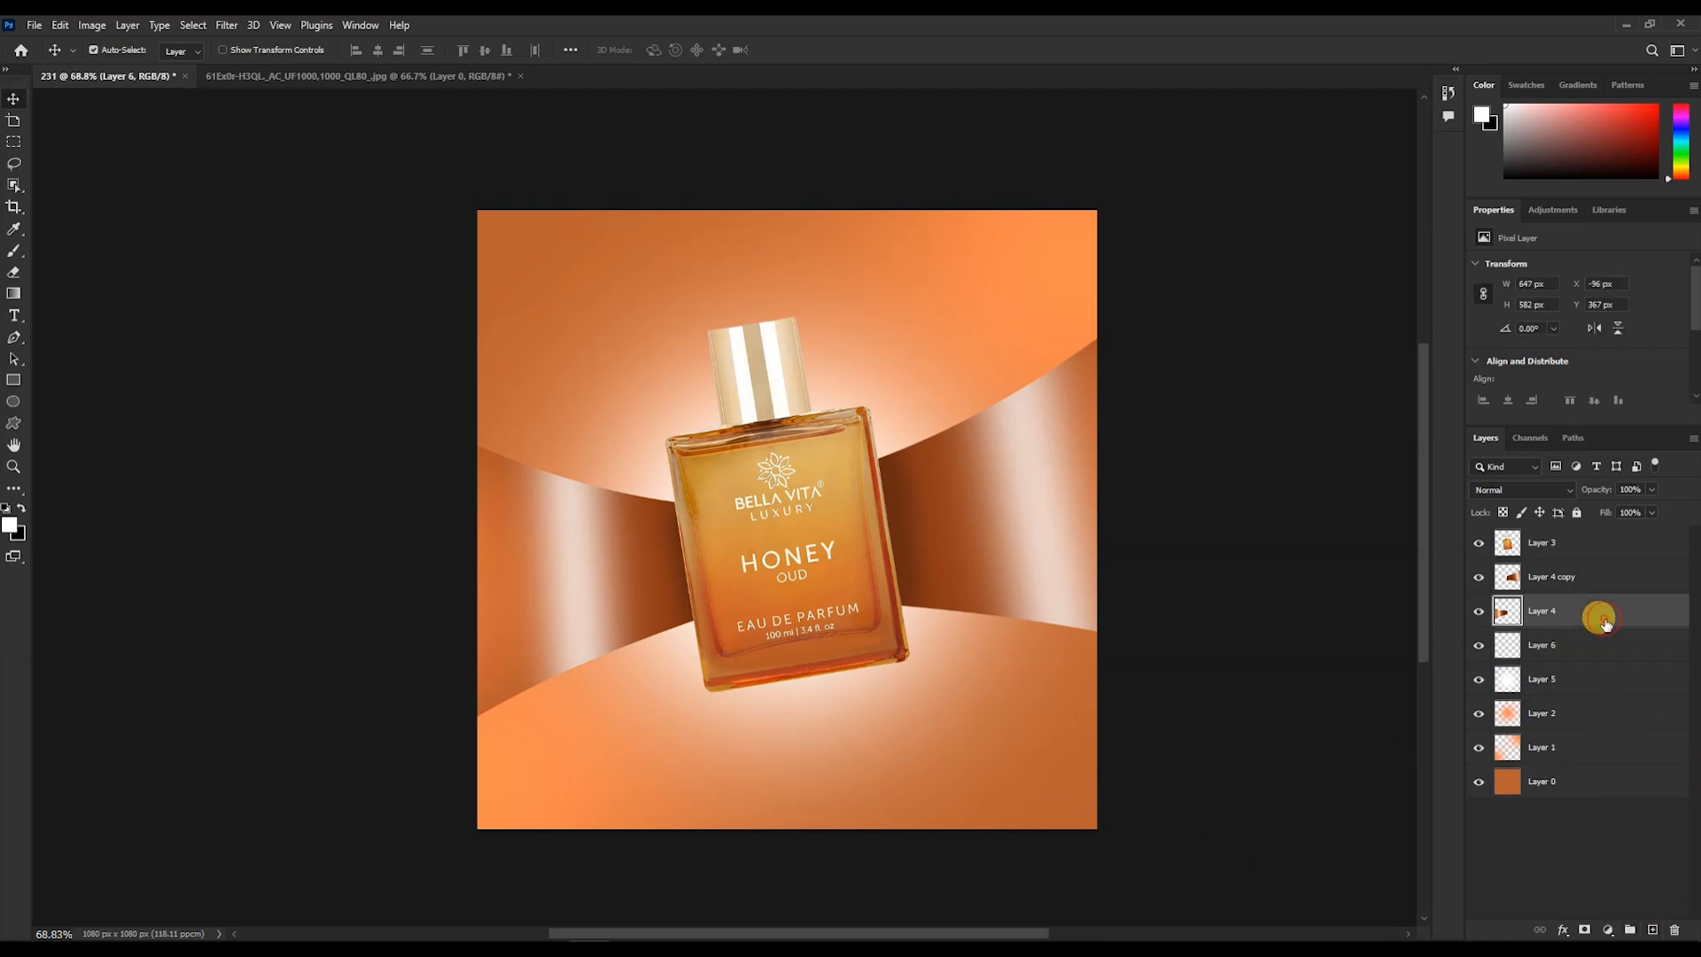
{"action": "left_click", "coordinate": [1610, 643]}
{"action": "left_click", "coordinate": [1478, 646]}
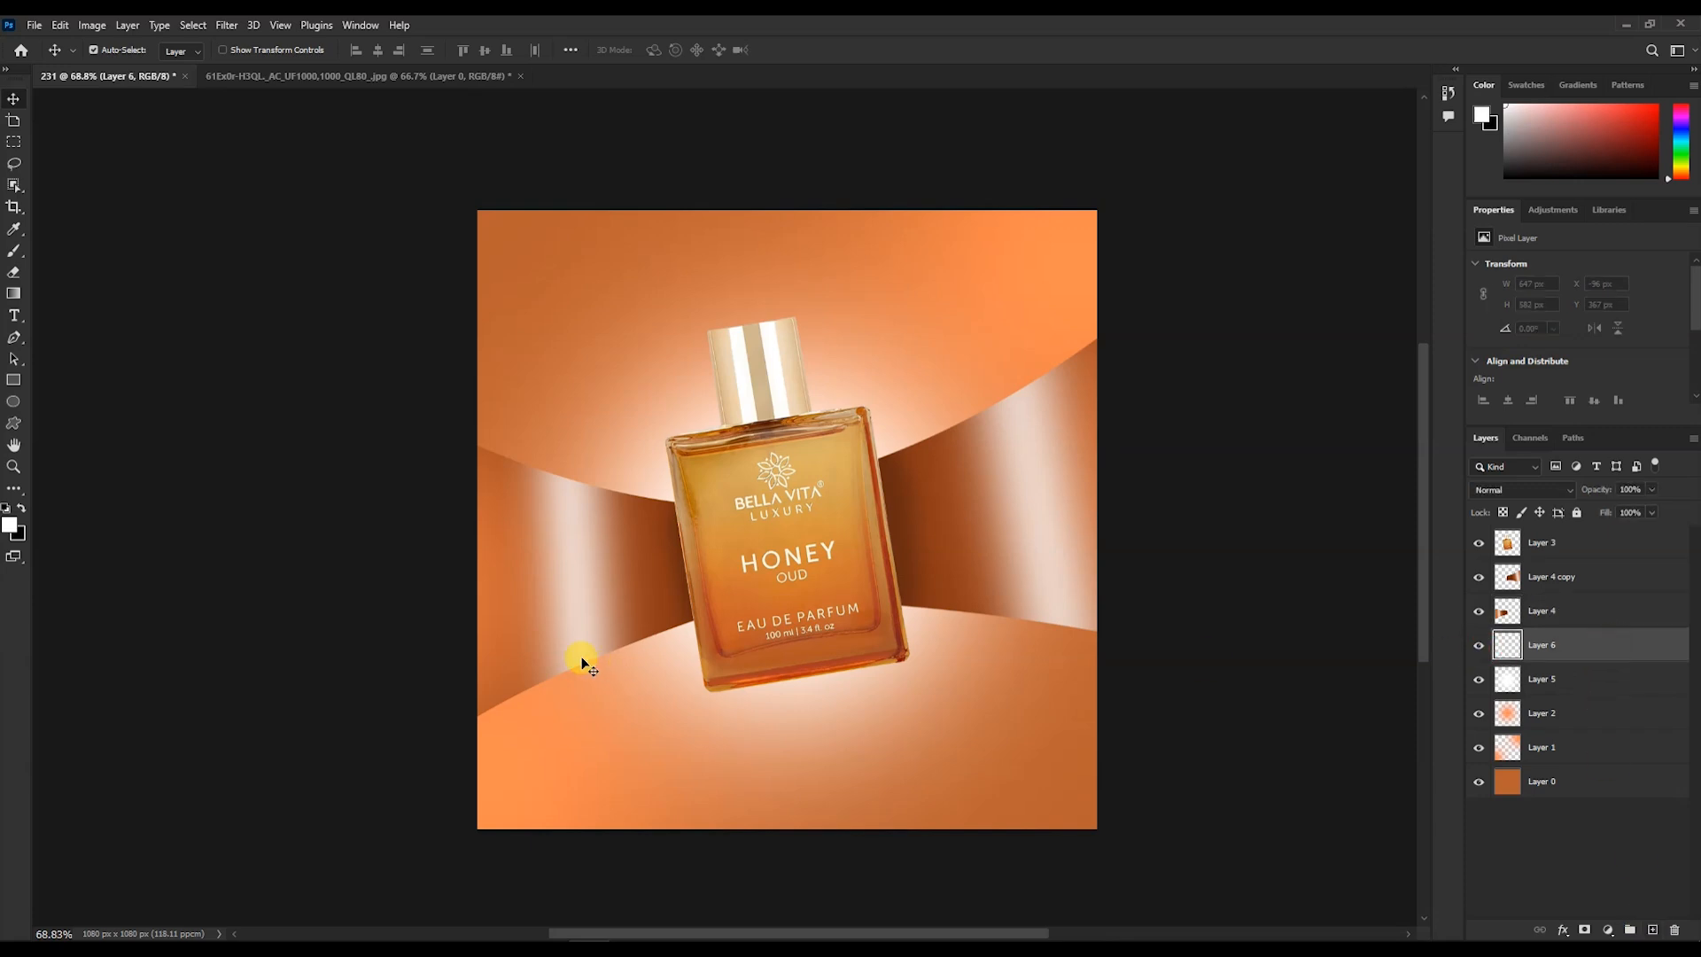
{"action": "key", "text": "b"}
{"action": "left_click", "coordinate": [9, 525]}
{"action": "left_click", "coordinate": [783, 475]}
{"action": "left_click", "coordinate": [1075, 245]}
{"action": "scroll", "coordinate": [448, 624], "scroll_direction": "up", "scroll_amount": 2}
{"action": "scroll", "coordinate": [351, 512], "scroll_direction": "down", "scroll_amount": 3}
{"action": "left_click", "coordinate": [422, 566]}
{"action": "key", "text": "ctrl+z"}
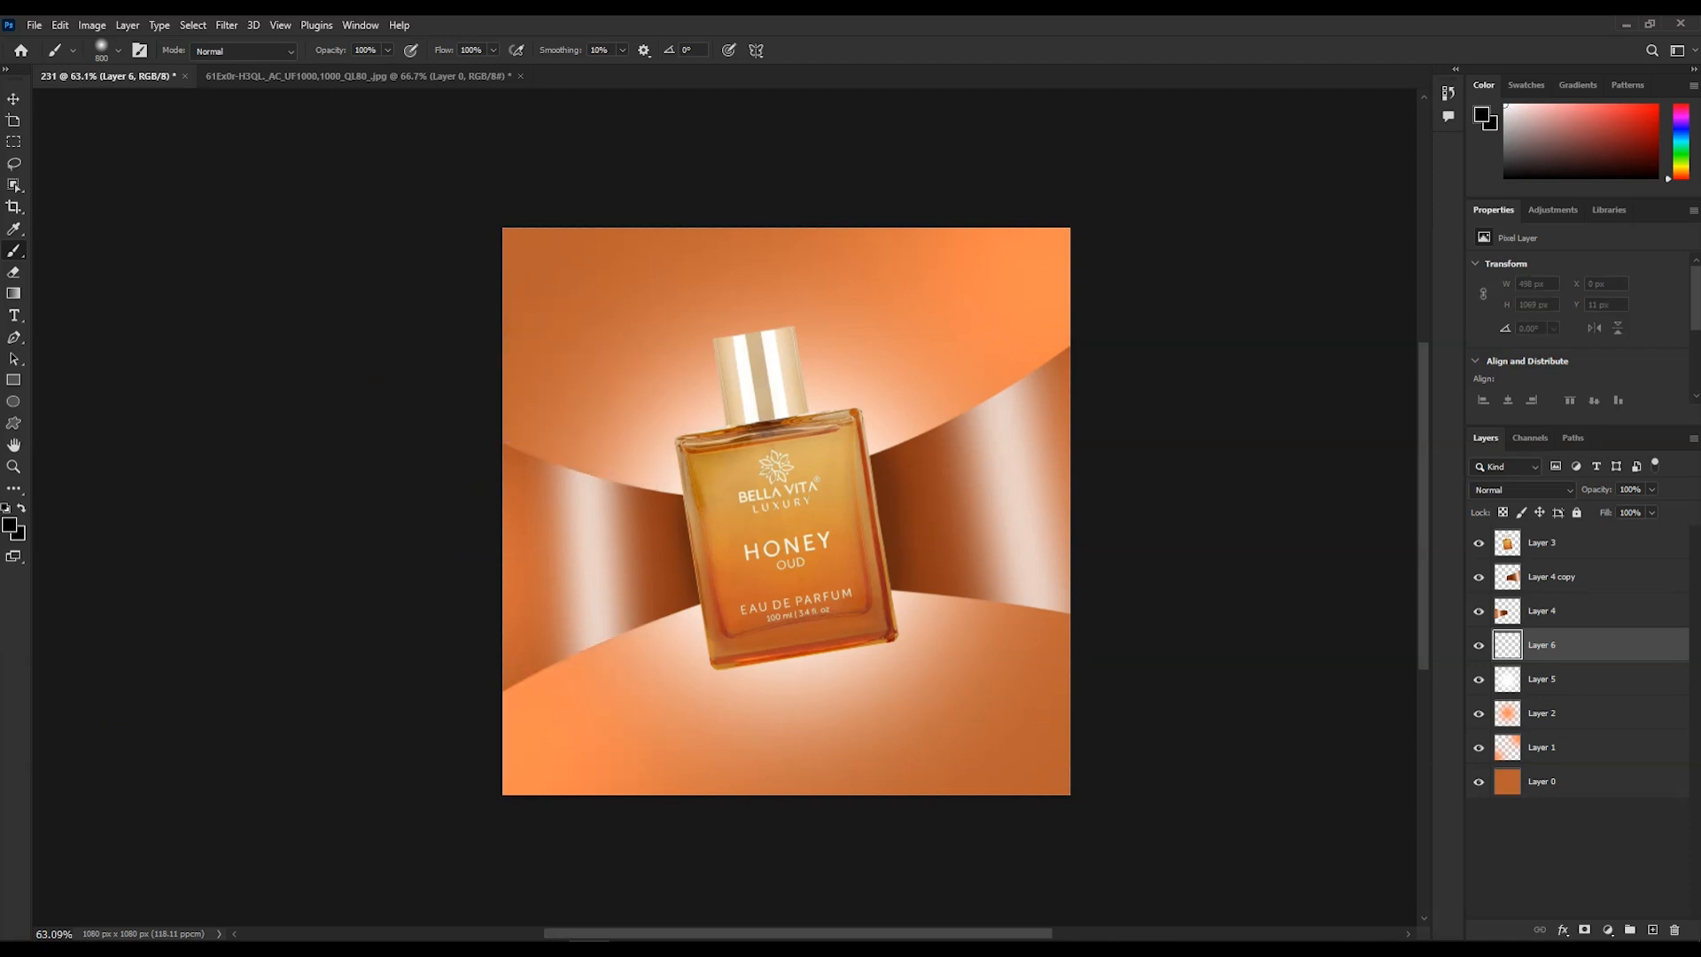
{"action": "left_click", "coordinate": [511, 570]}
{"action": "key", "text": "ctrl+z"}
{"action": "scroll", "coordinate": [540, 611], "scroll_direction": "up", "scroll_amount": 5}
{"action": "key", "text": "bracketleft"}
{"action": "key", "text": "bracketleft"}
{"action": "key", "text": "bracketleft"}
{"action": "key", "text": "bracketleft"}
{"action": "key", "text": "bracketleft"}
{"action": "key", "text": "bracketleft"}
{"action": "key", "text": "bracketleft"}
{"action": "key", "text": "bracketleft"}
{"action": "key", "text": "bracketleft"}
{"action": "key", "text": "bracketleft"}
{"action": "key", "text": "bracketleft"}
{"action": "key", "text": "bracketleft"}
{"action": "key", "text": "bracketleft"}
{"action": "key", "text": "bracketleft"}
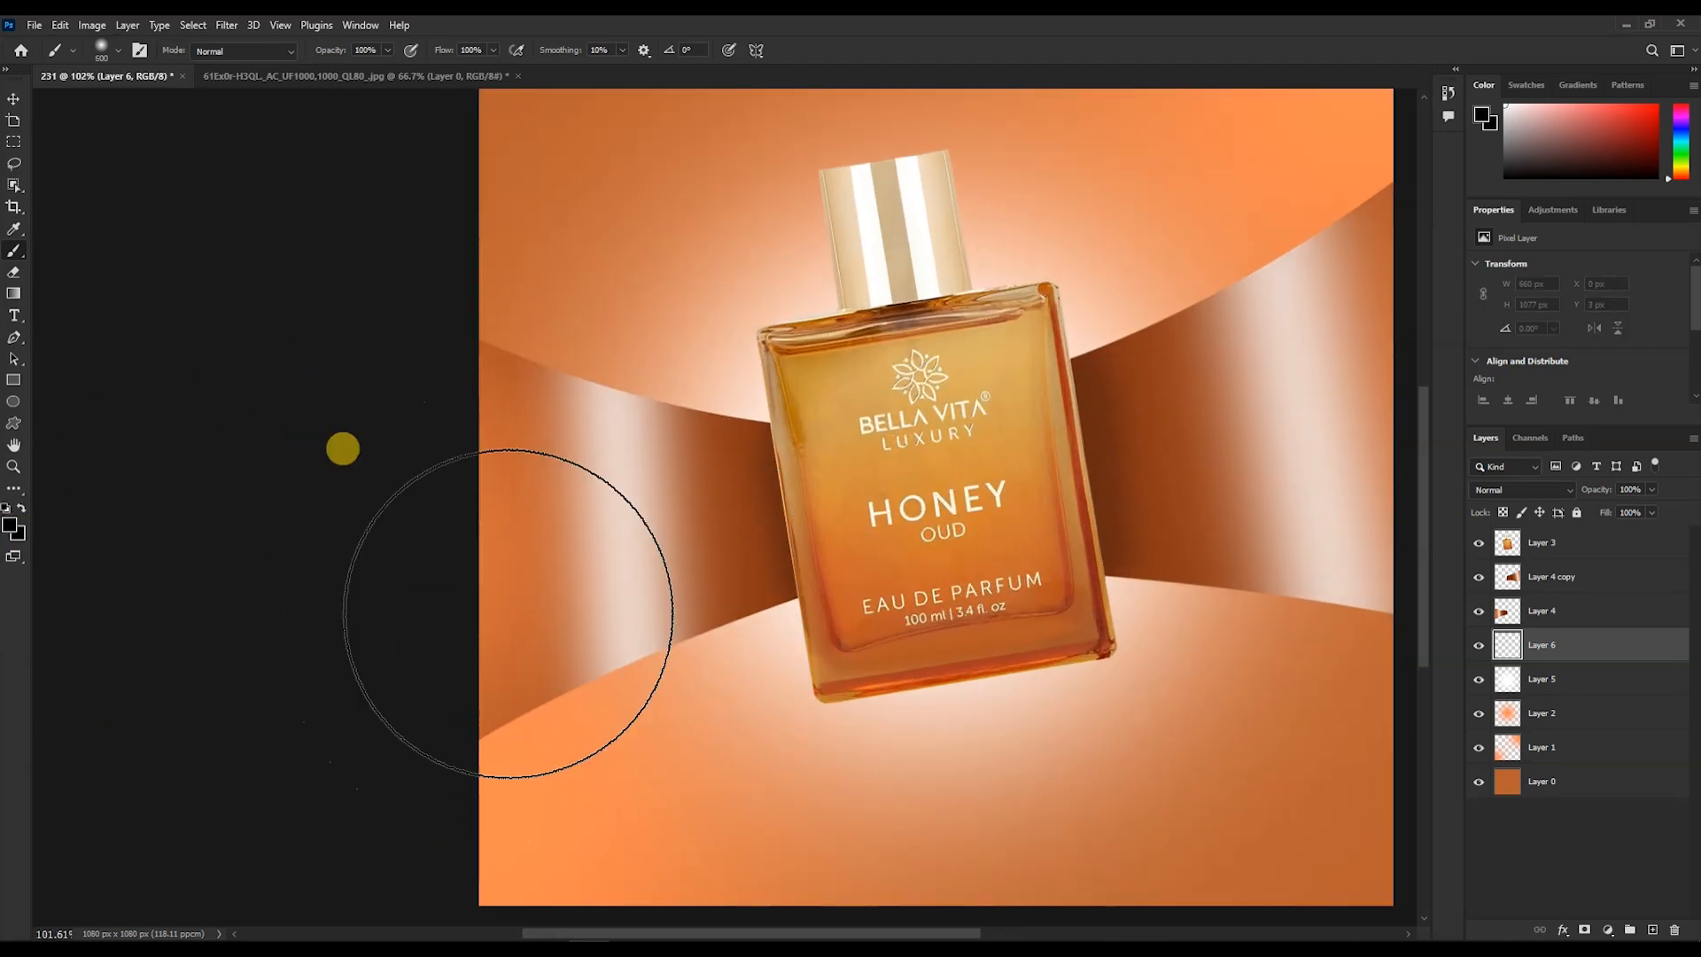
{"action": "left_click_drag", "start_coordinate": [474, 727], "coordinate": [900, 446]}
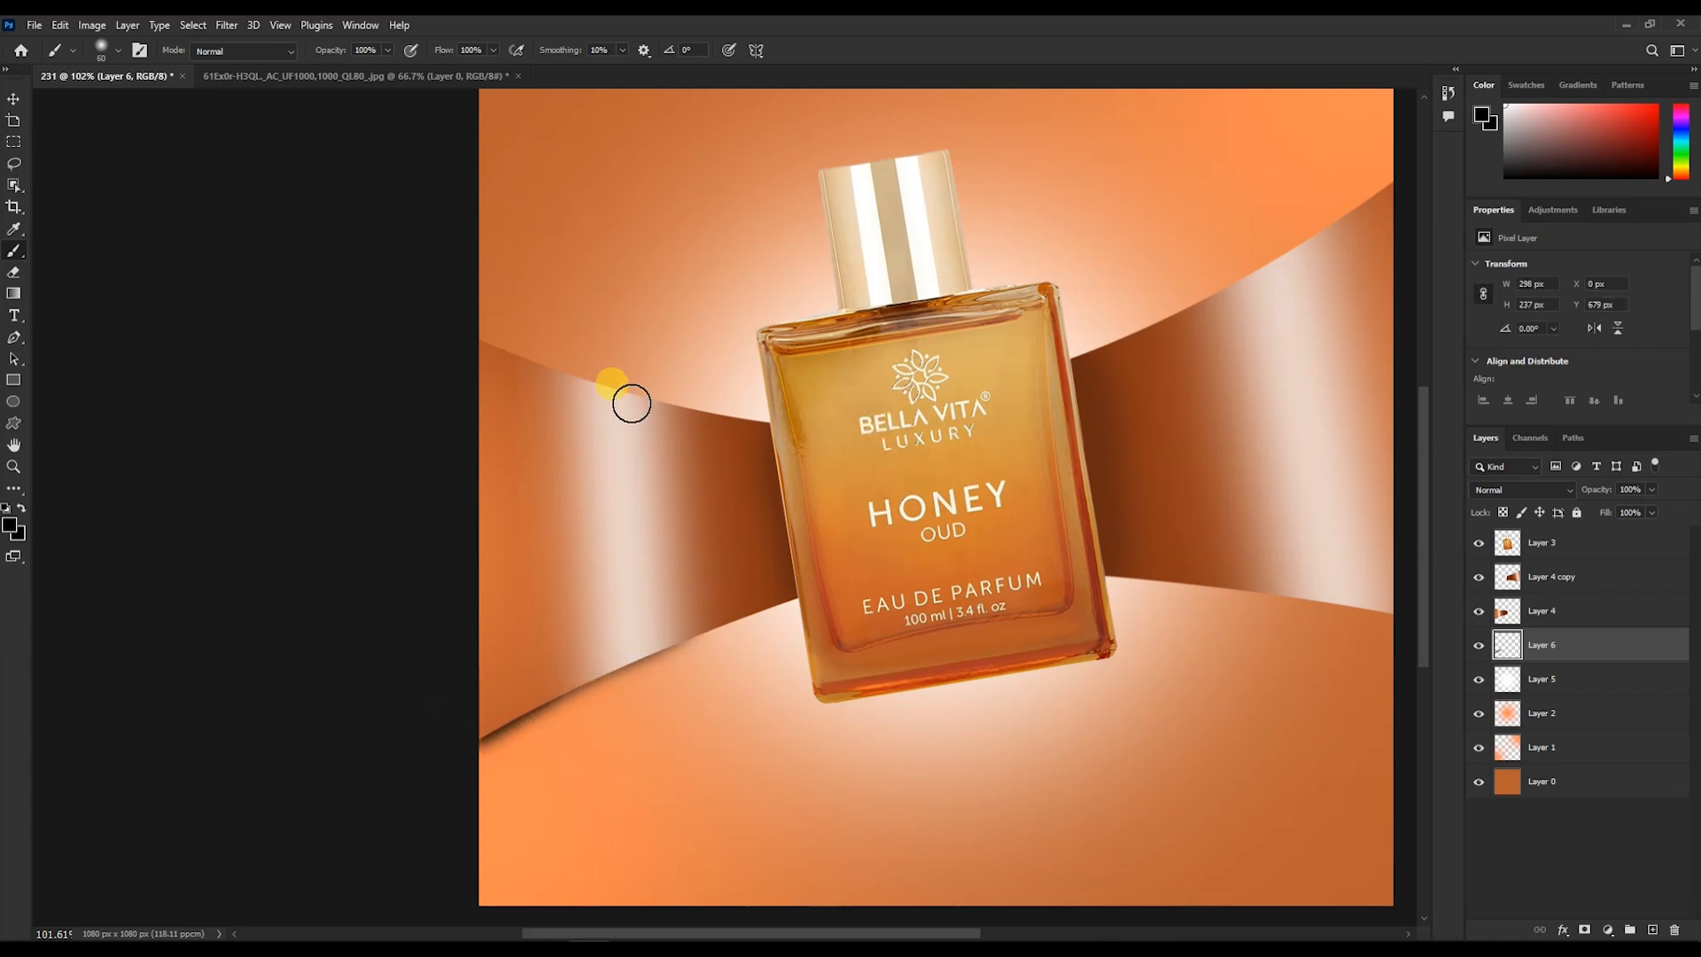
{"action": "left_click_drag", "start_coordinate": [468, 355], "coordinate": [567, 403]}
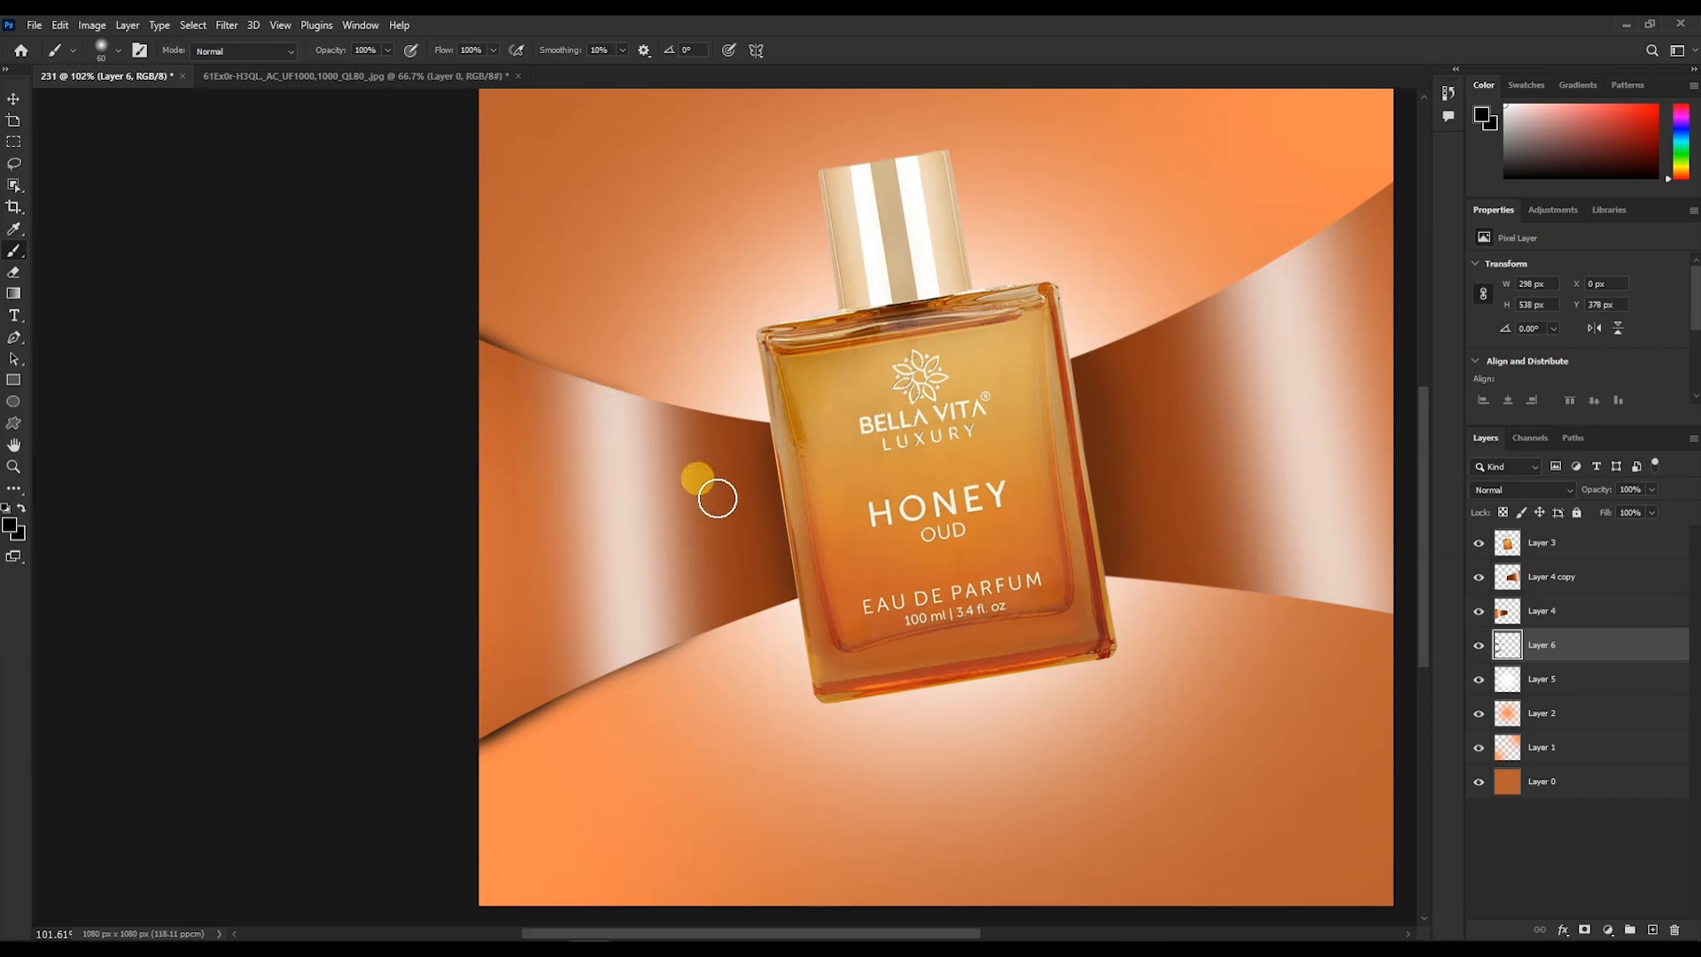
- Set the band shadow layer's opacity to 50%
{"action": "scroll", "coordinate": [610, 680], "scroll_direction": "down", "scroll_amount": 4}
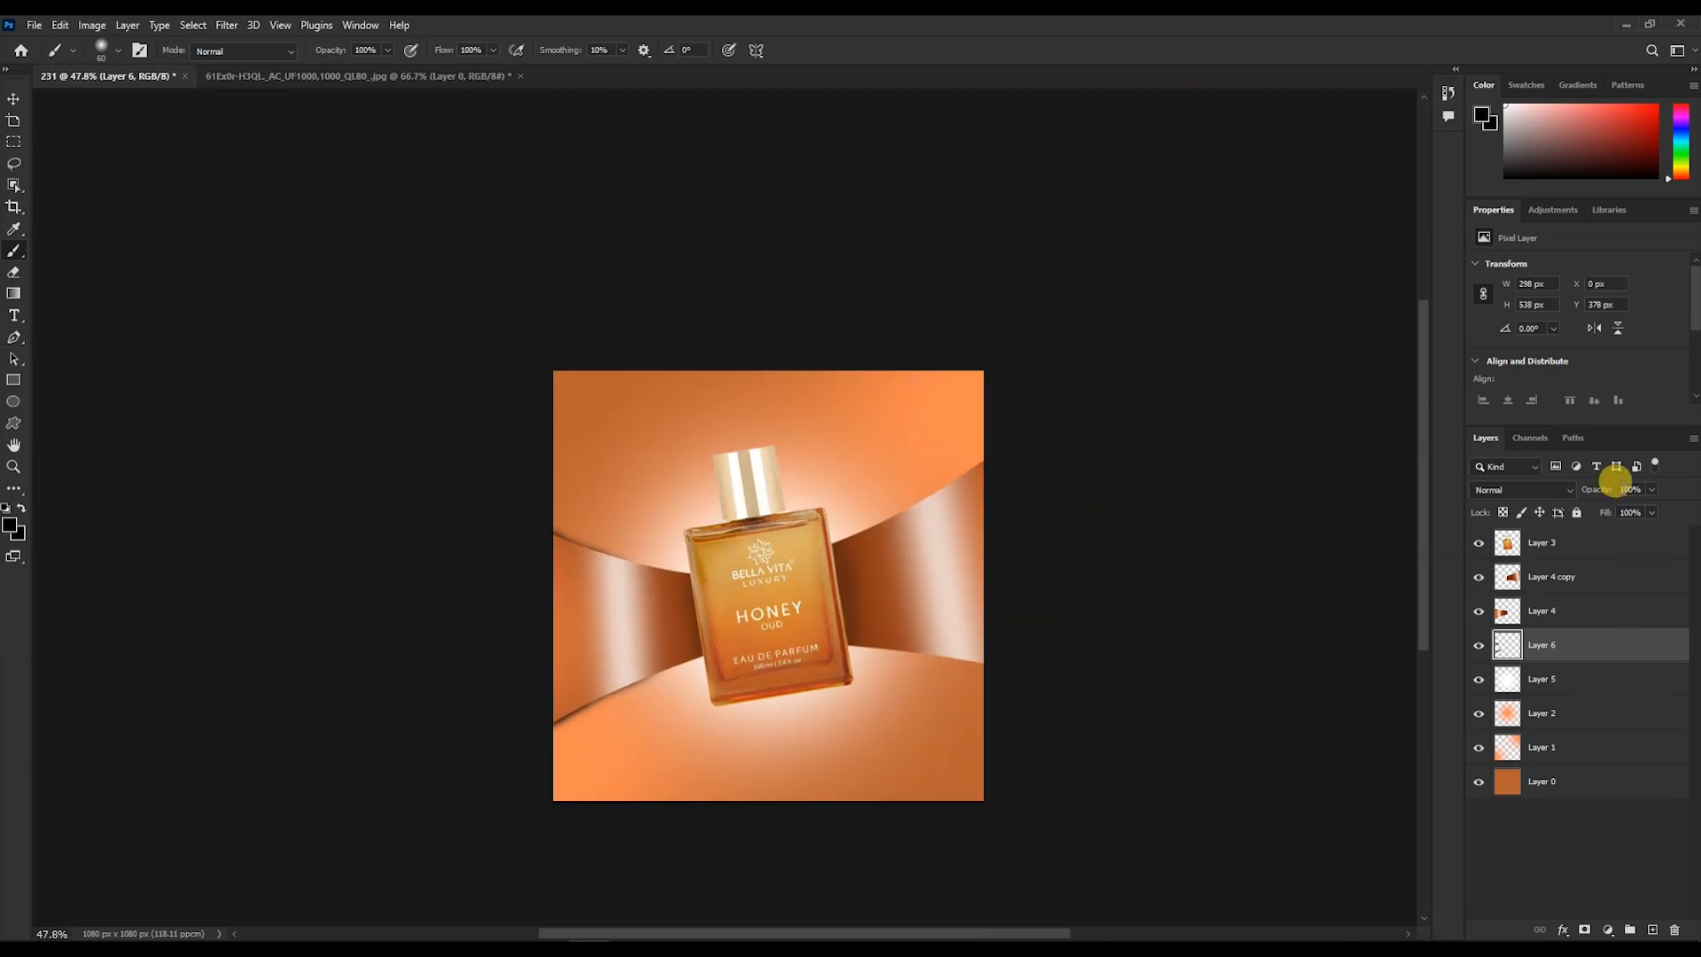
{"action": "left_click", "coordinate": [1635, 492]}
{"action": "type", "text": "50"}
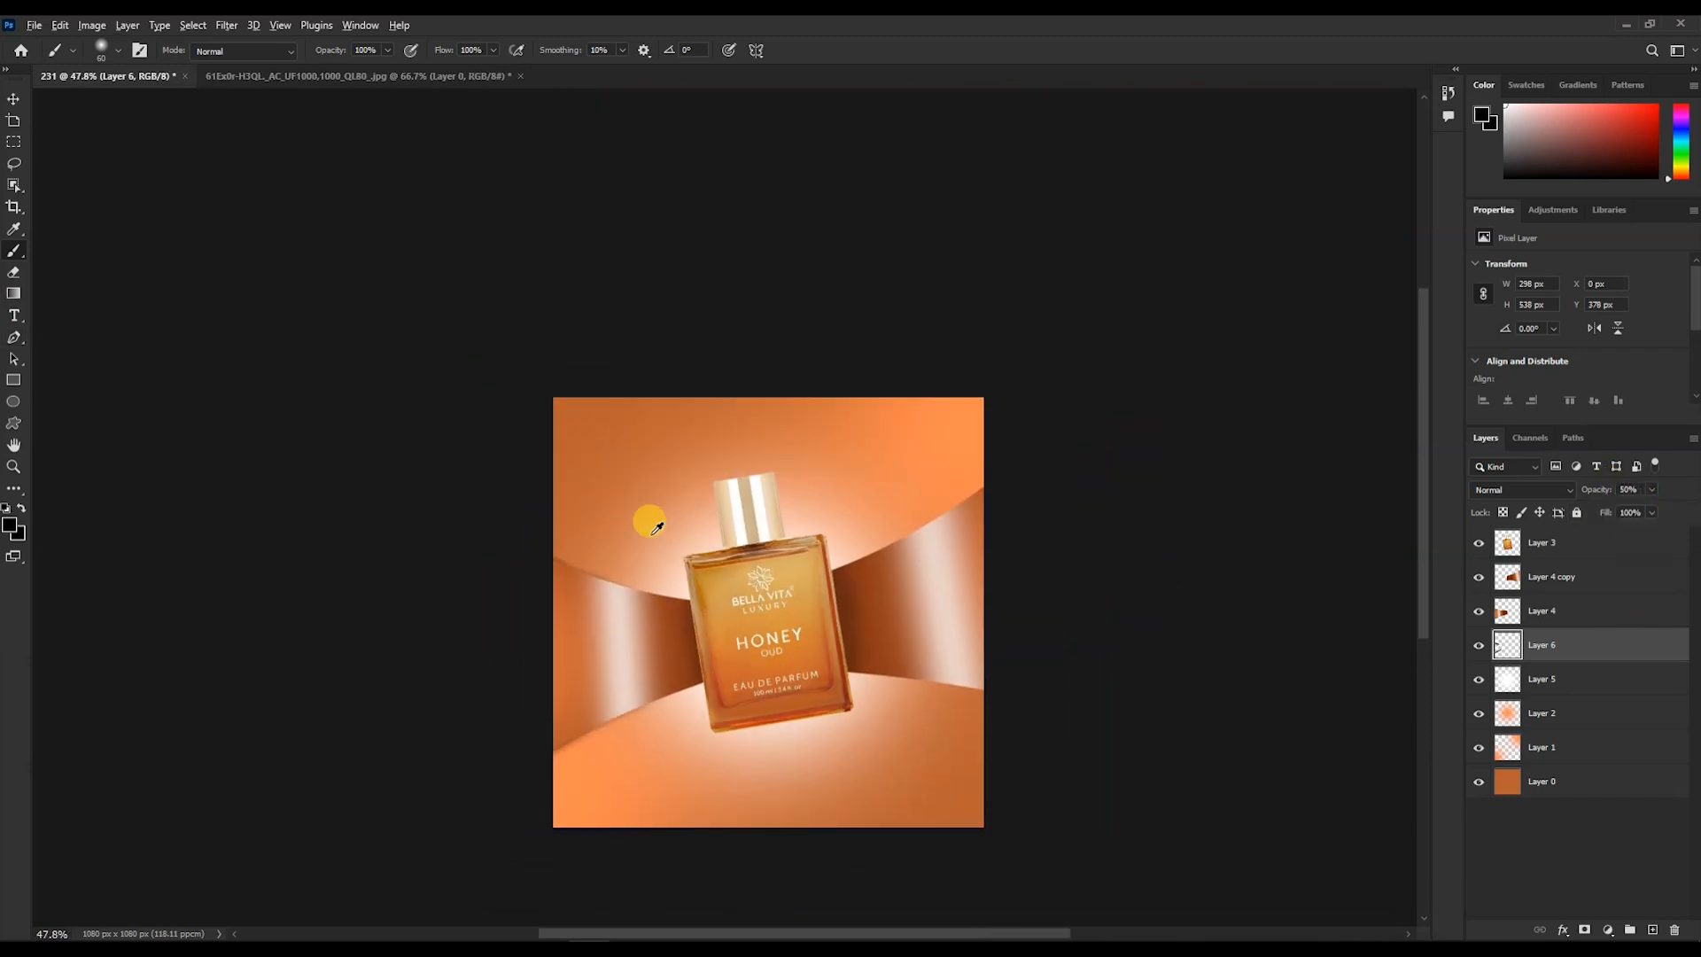
- Draw a rectangle about 602 × 268 px at the bottom centre of the canvas below the bottle
{"action": "scroll", "coordinate": [653, 525], "scroll_direction": "up", "scroll_amount": 3}
{"action": "key", "text": "v"}
{"action": "scroll", "coordinate": [1071, 676], "scroll_direction": "down", "scroll_amount": 2}
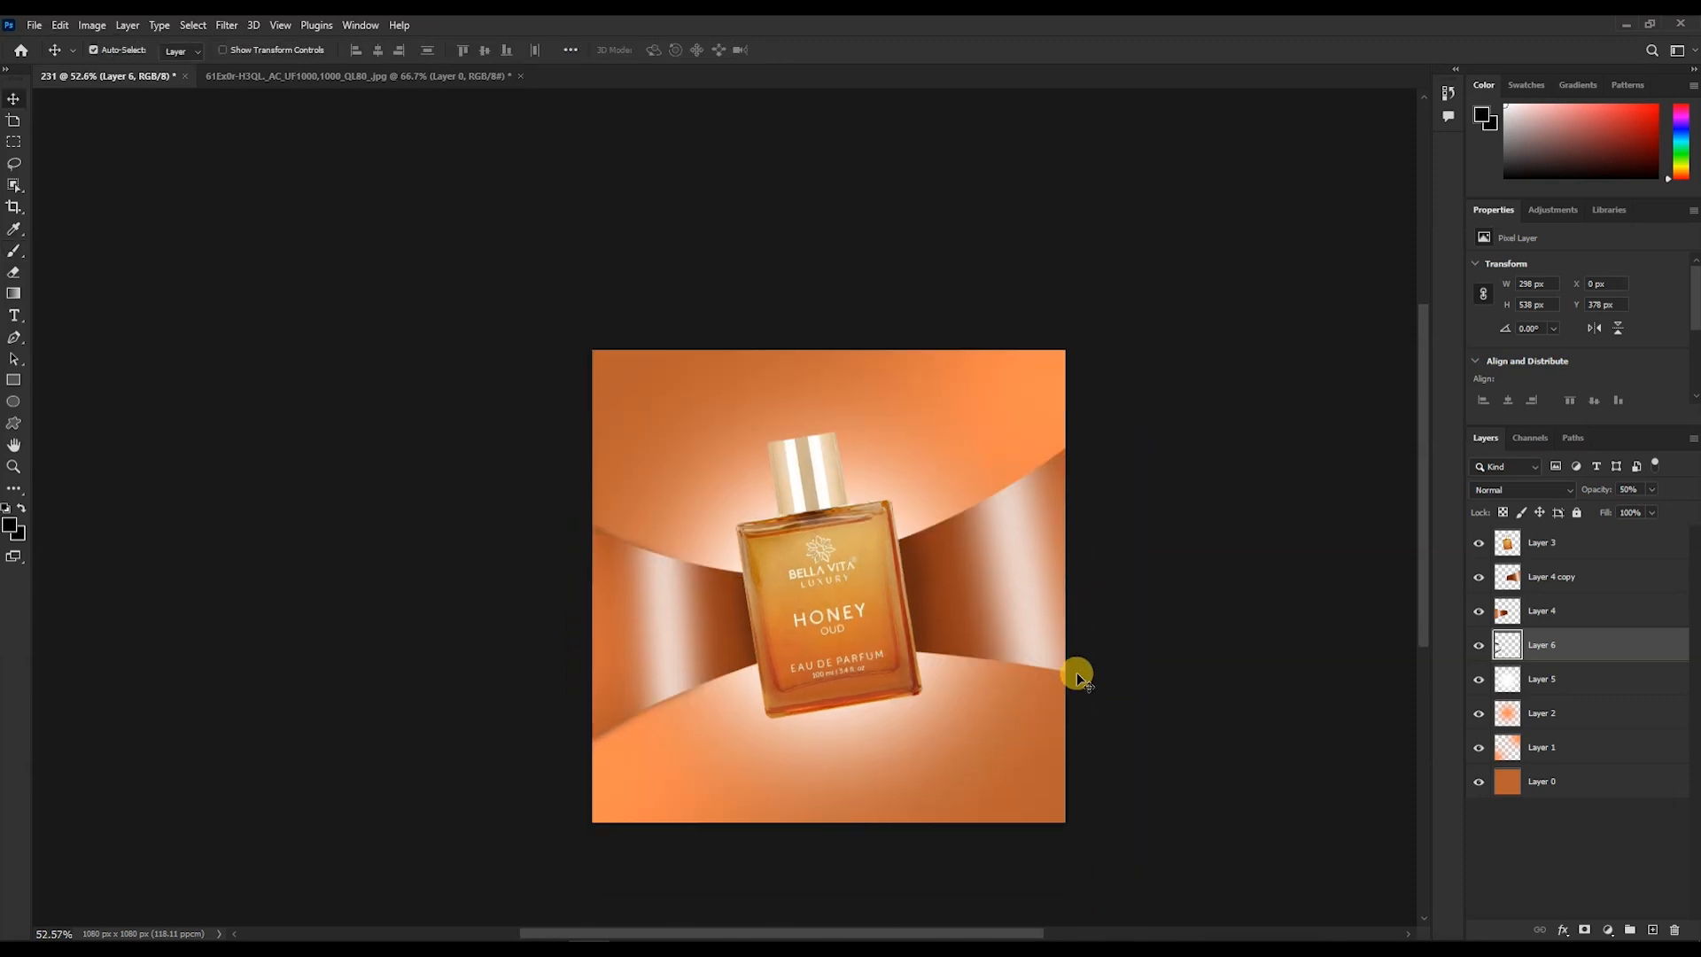
{"action": "scroll", "coordinate": [831, 691], "scroll_direction": "down", "scroll_amount": 2}
{"action": "scroll", "coordinate": [831, 691], "scroll_direction": "up", "scroll_amount": 2}
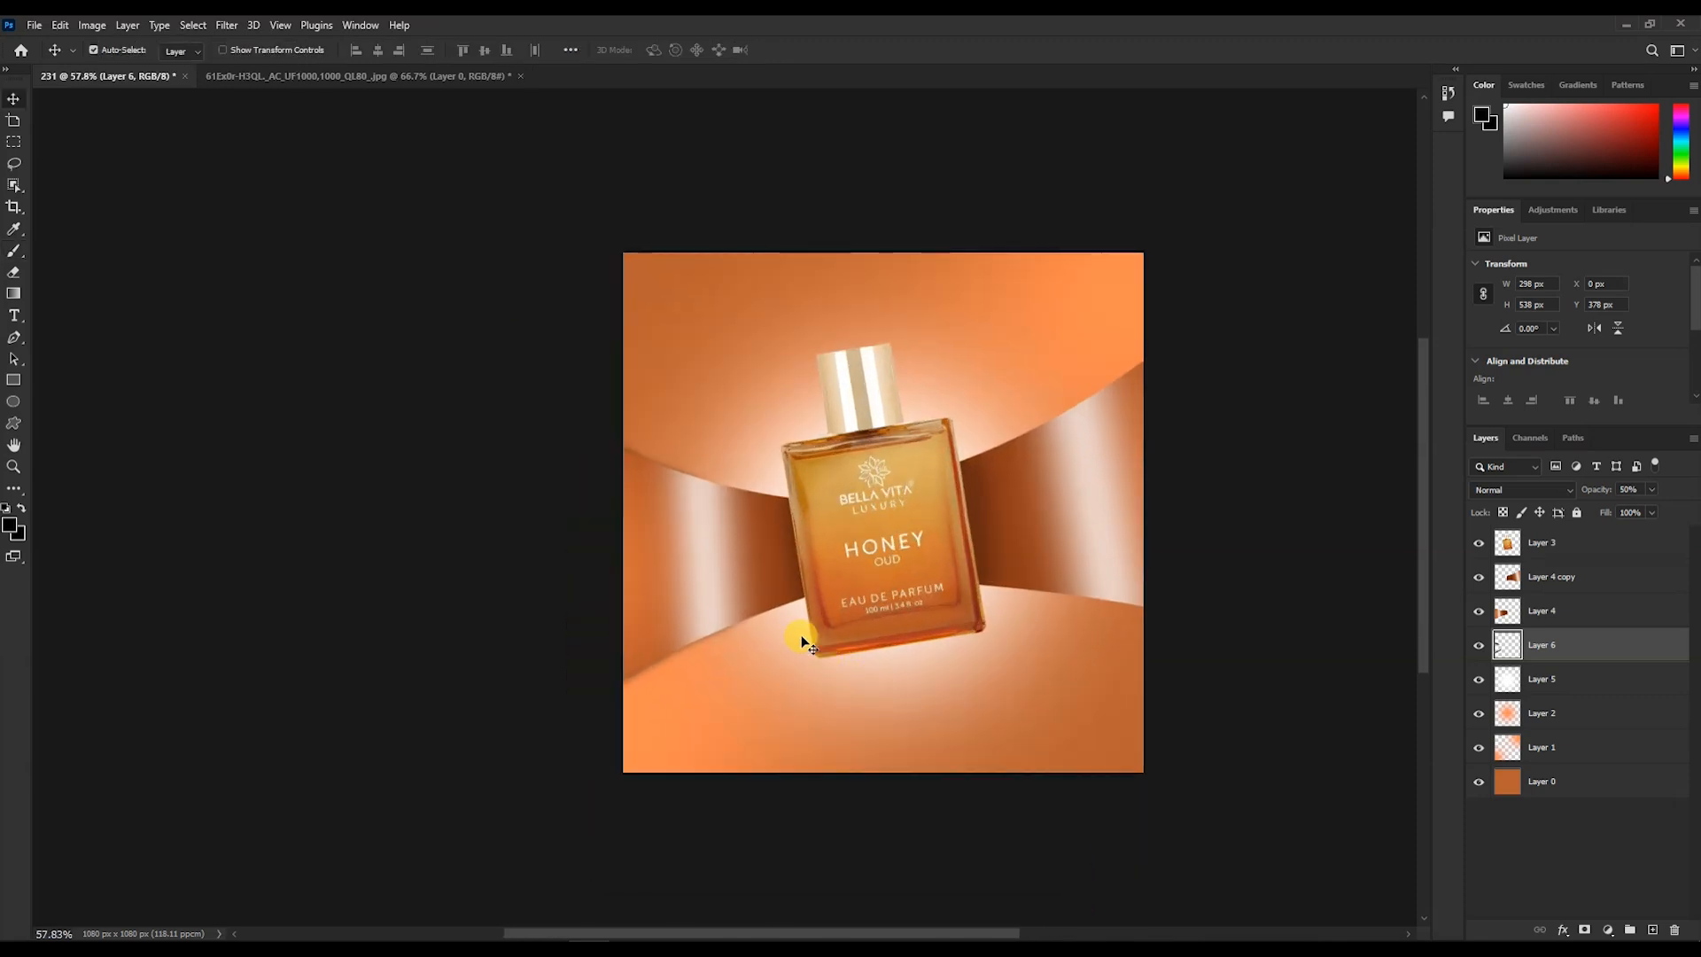
{"action": "left_click", "coordinate": [1652, 929]}
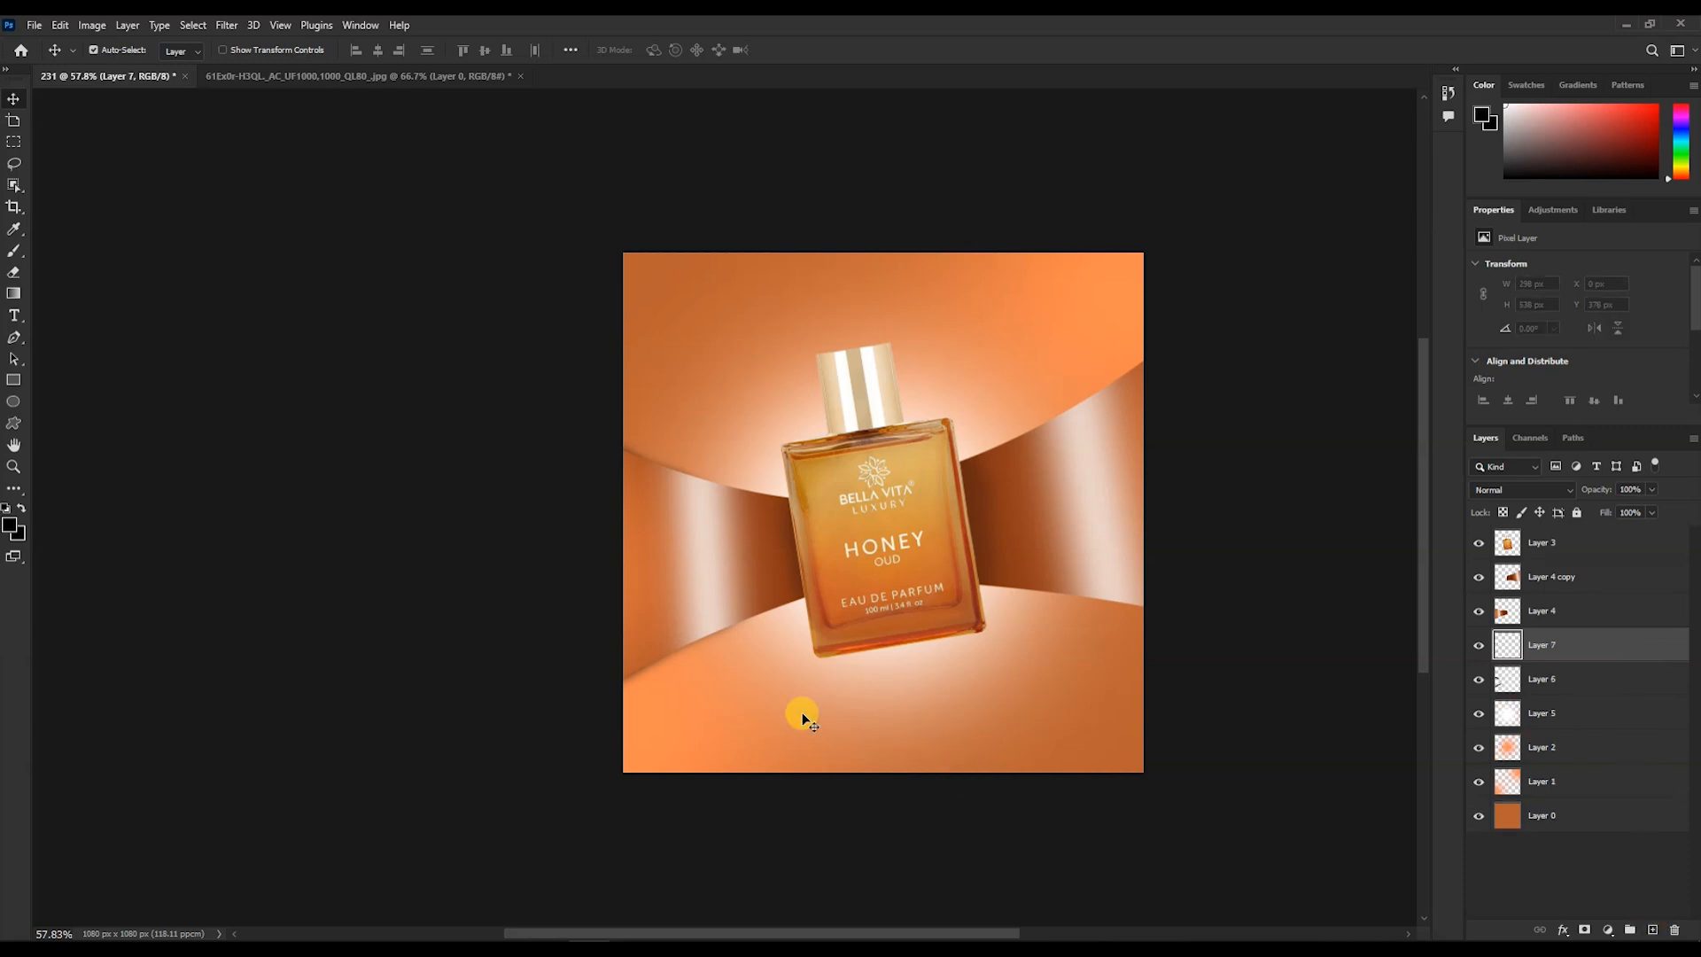
{"action": "left_click", "coordinate": [14, 386]}
{"action": "left_click_drag", "start_coordinate": [764, 694], "coordinate": [1054, 821]}
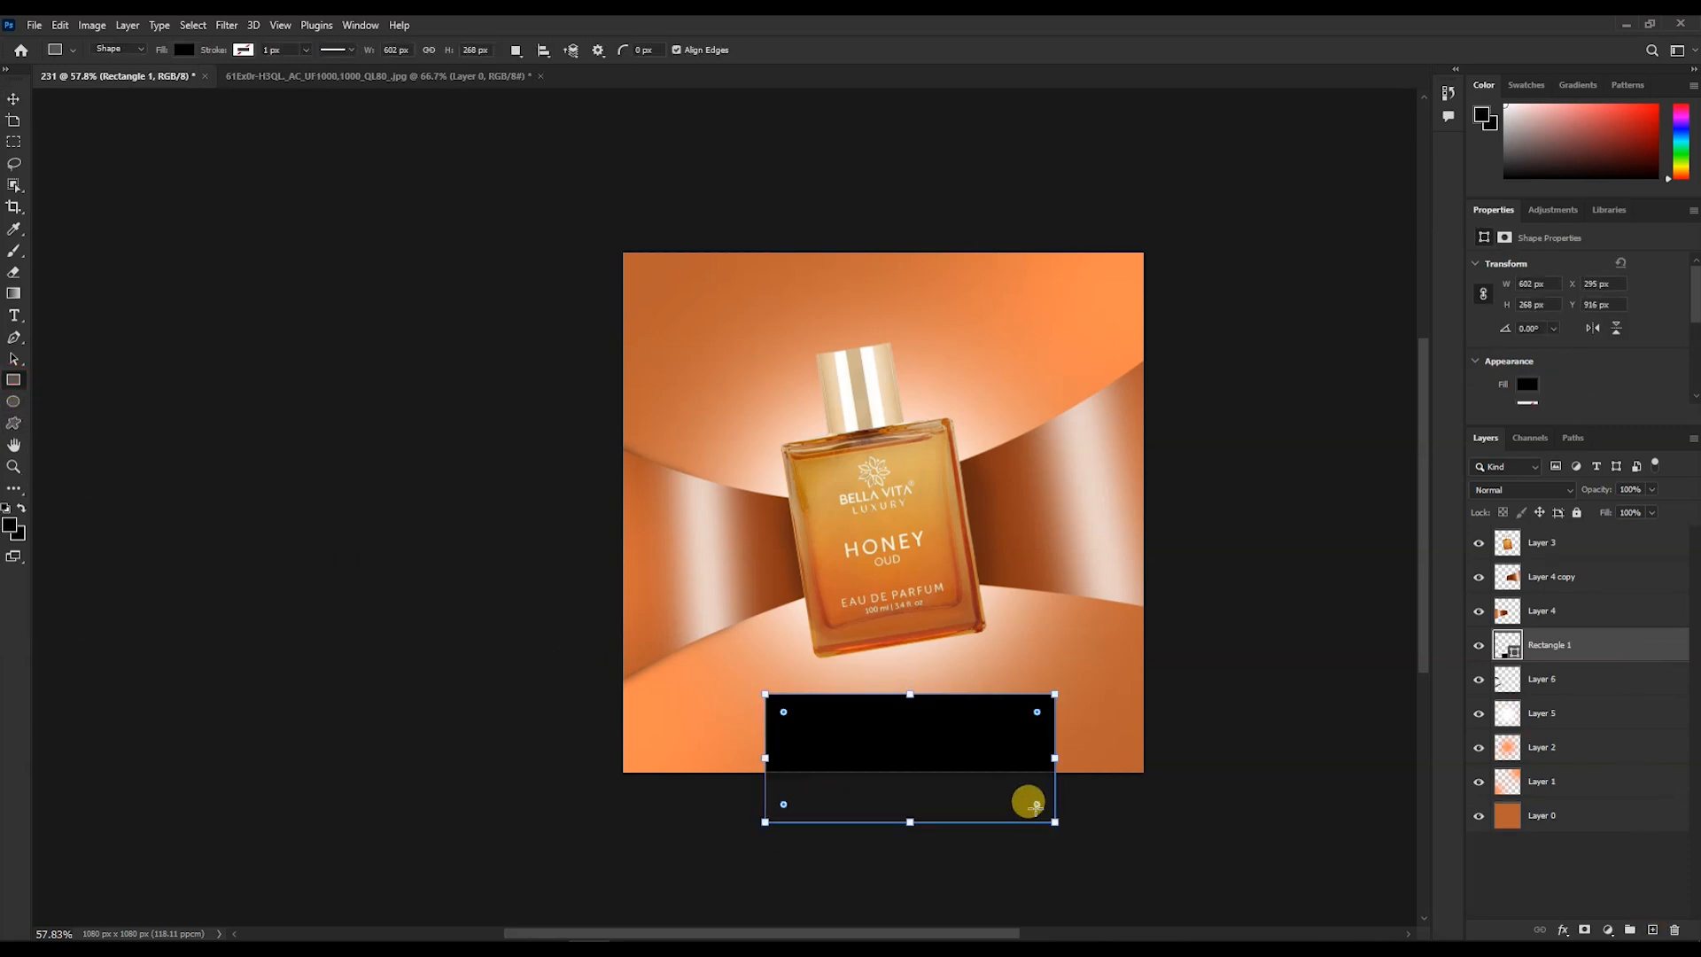
{"action": "left_click_drag", "start_coordinate": [943, 748], "coordinate": [926, 742]}
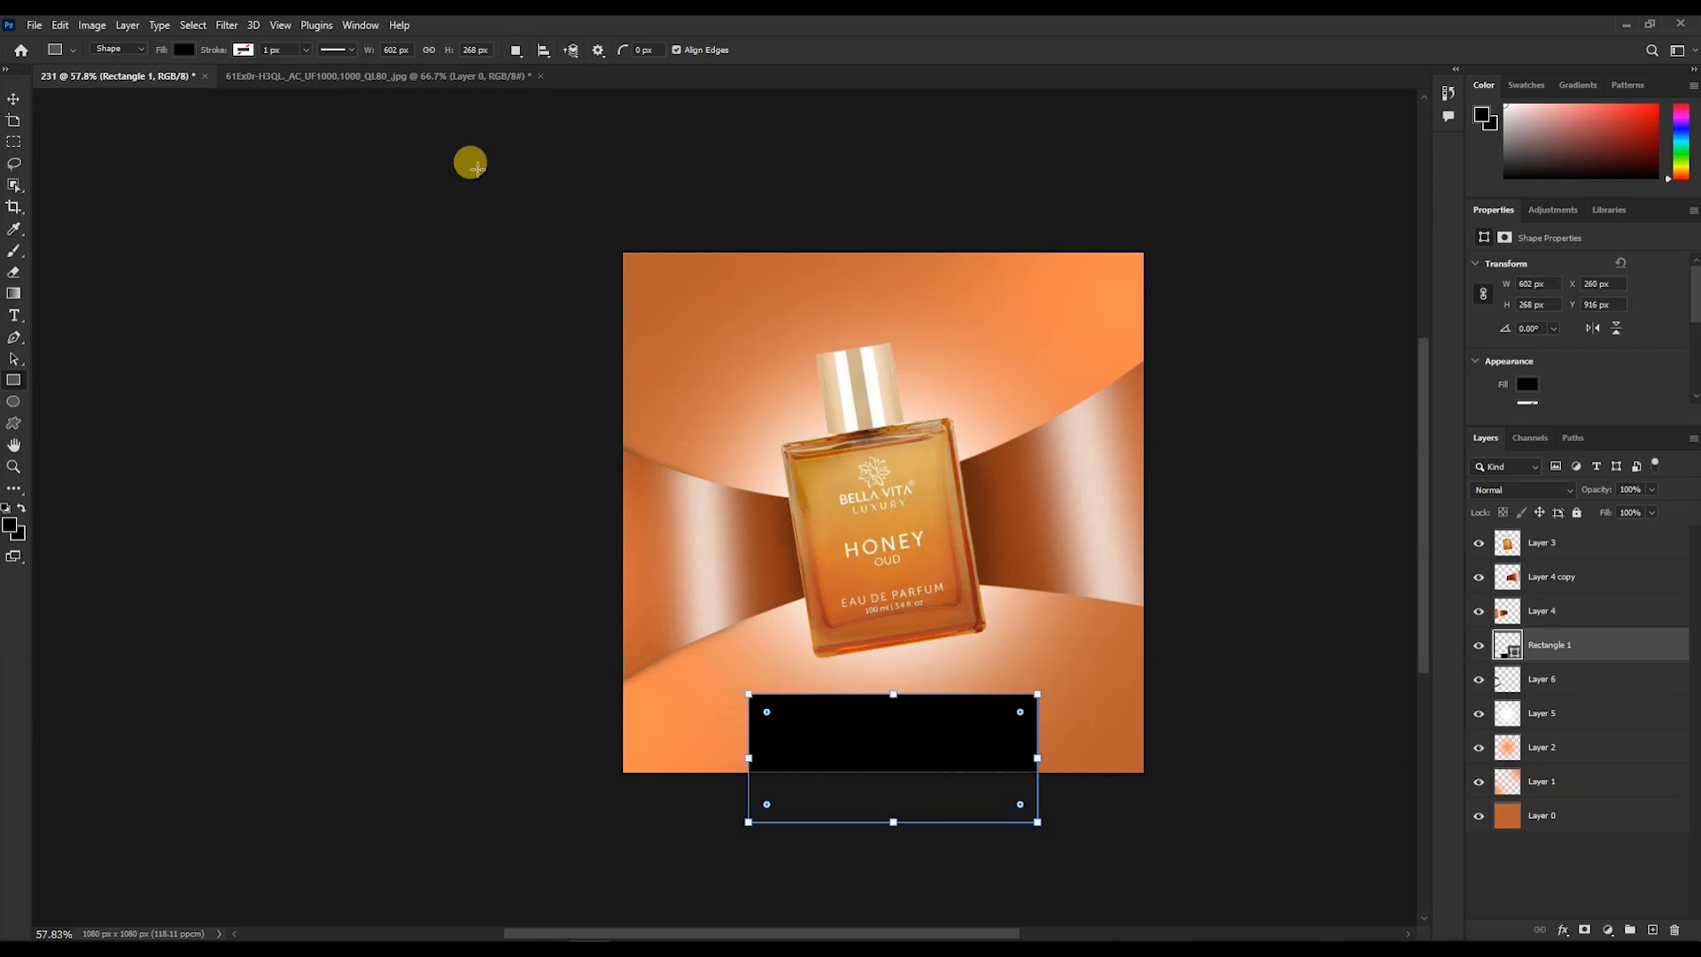
- Fill the rectangle with #93421d and narrow it to about 590 px wide
{"action": "double_click", "coordinate": [1510, 653]}
{"action": "left_click", "coordinate": [771, 589]}
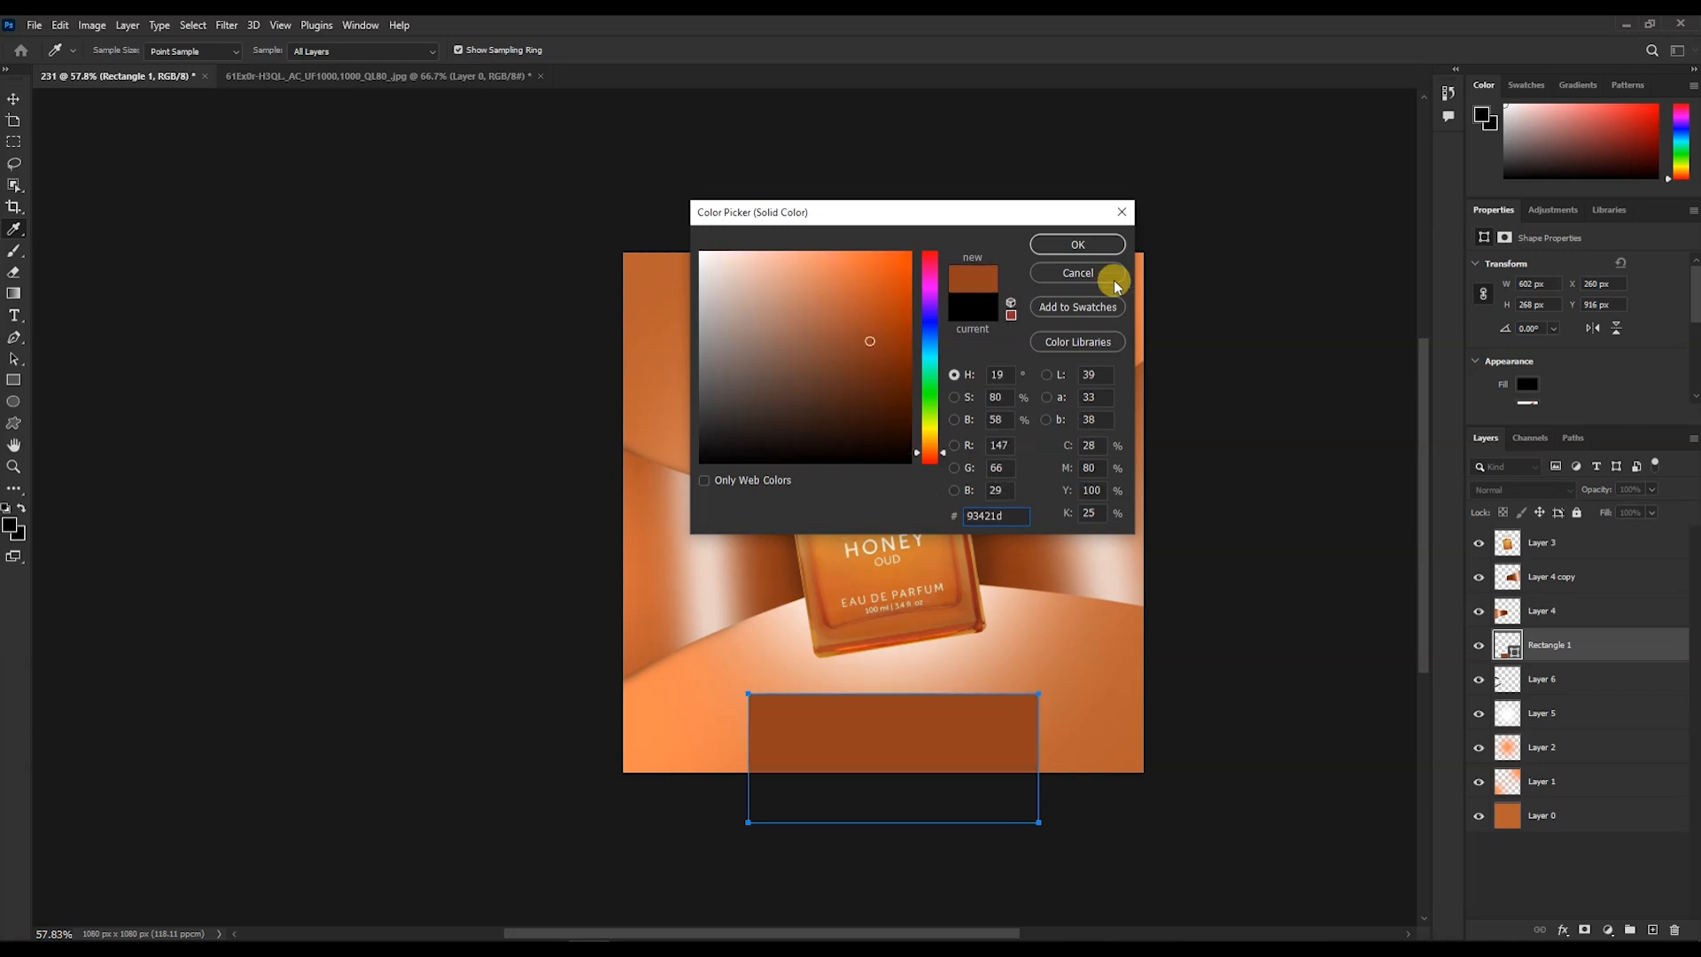
{"action": "left_click", "coordinate": [1092, 246]}
{"action": "left_click_drag", "start_coordinate": [1037, 762], "coordinate": [1032, 760]}
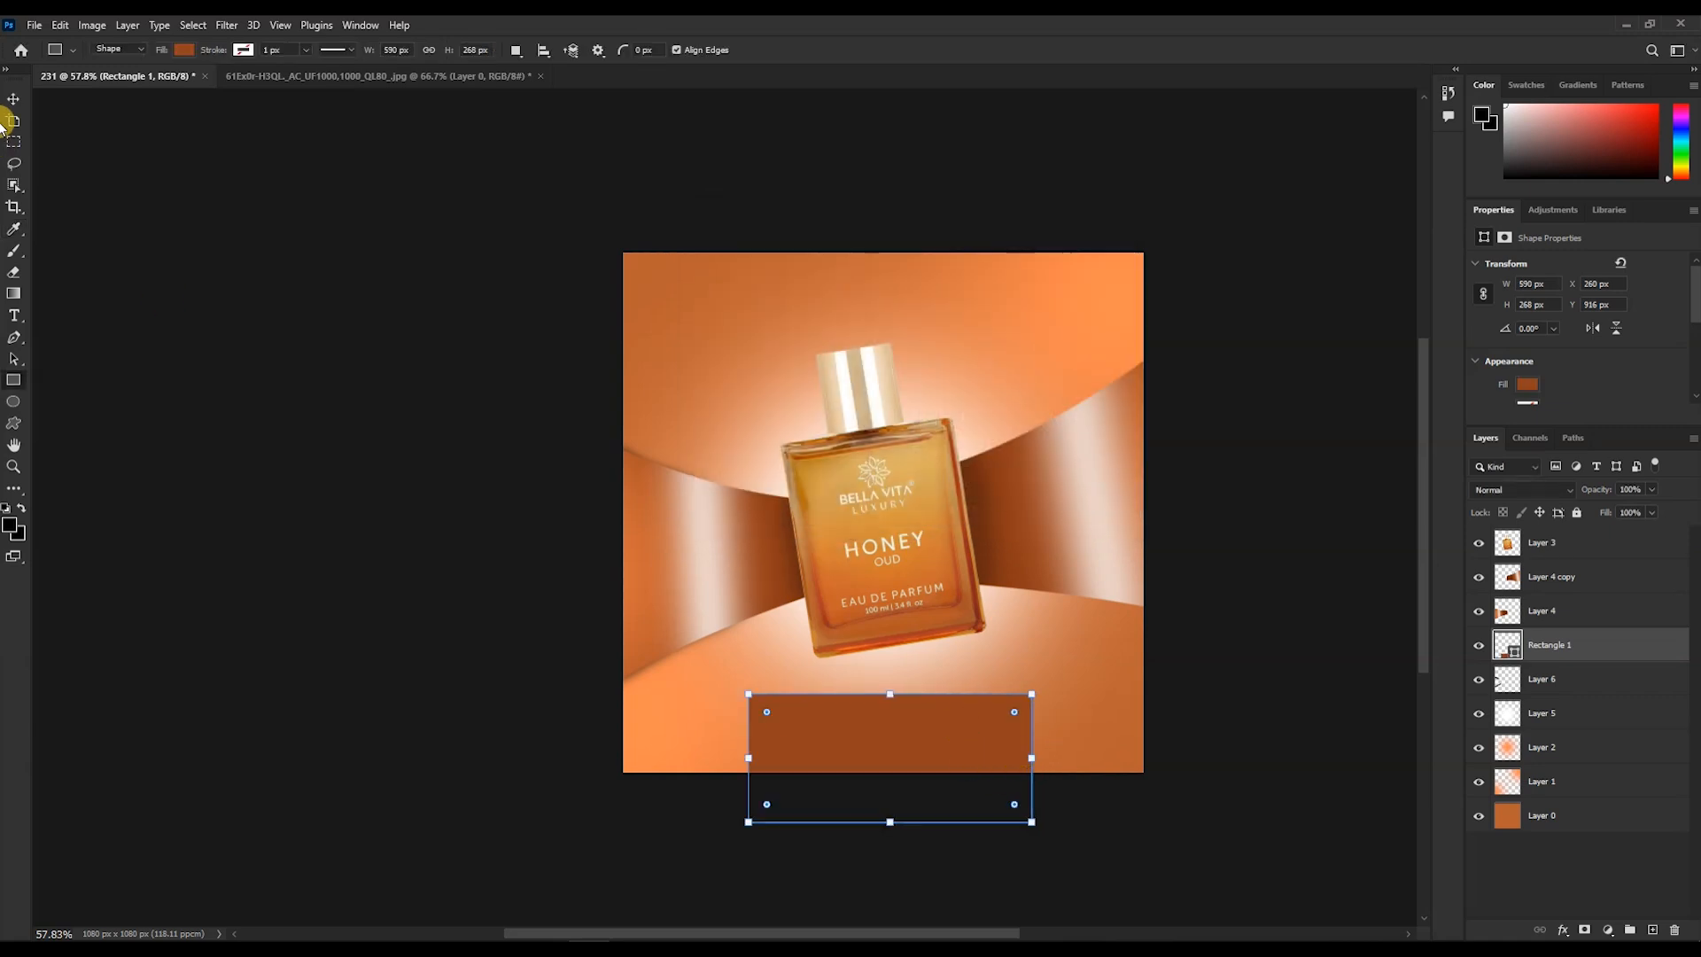
- Try to free-transform the rectangle
{"action": "left_click", "coordinate": [14, 98]}
{"action": "left_click", "coordinate": [1125, 889]}
{"action": "left_click", "coordinate": [951, 732]}
{"action": "key", "text": "ctrl+t"}
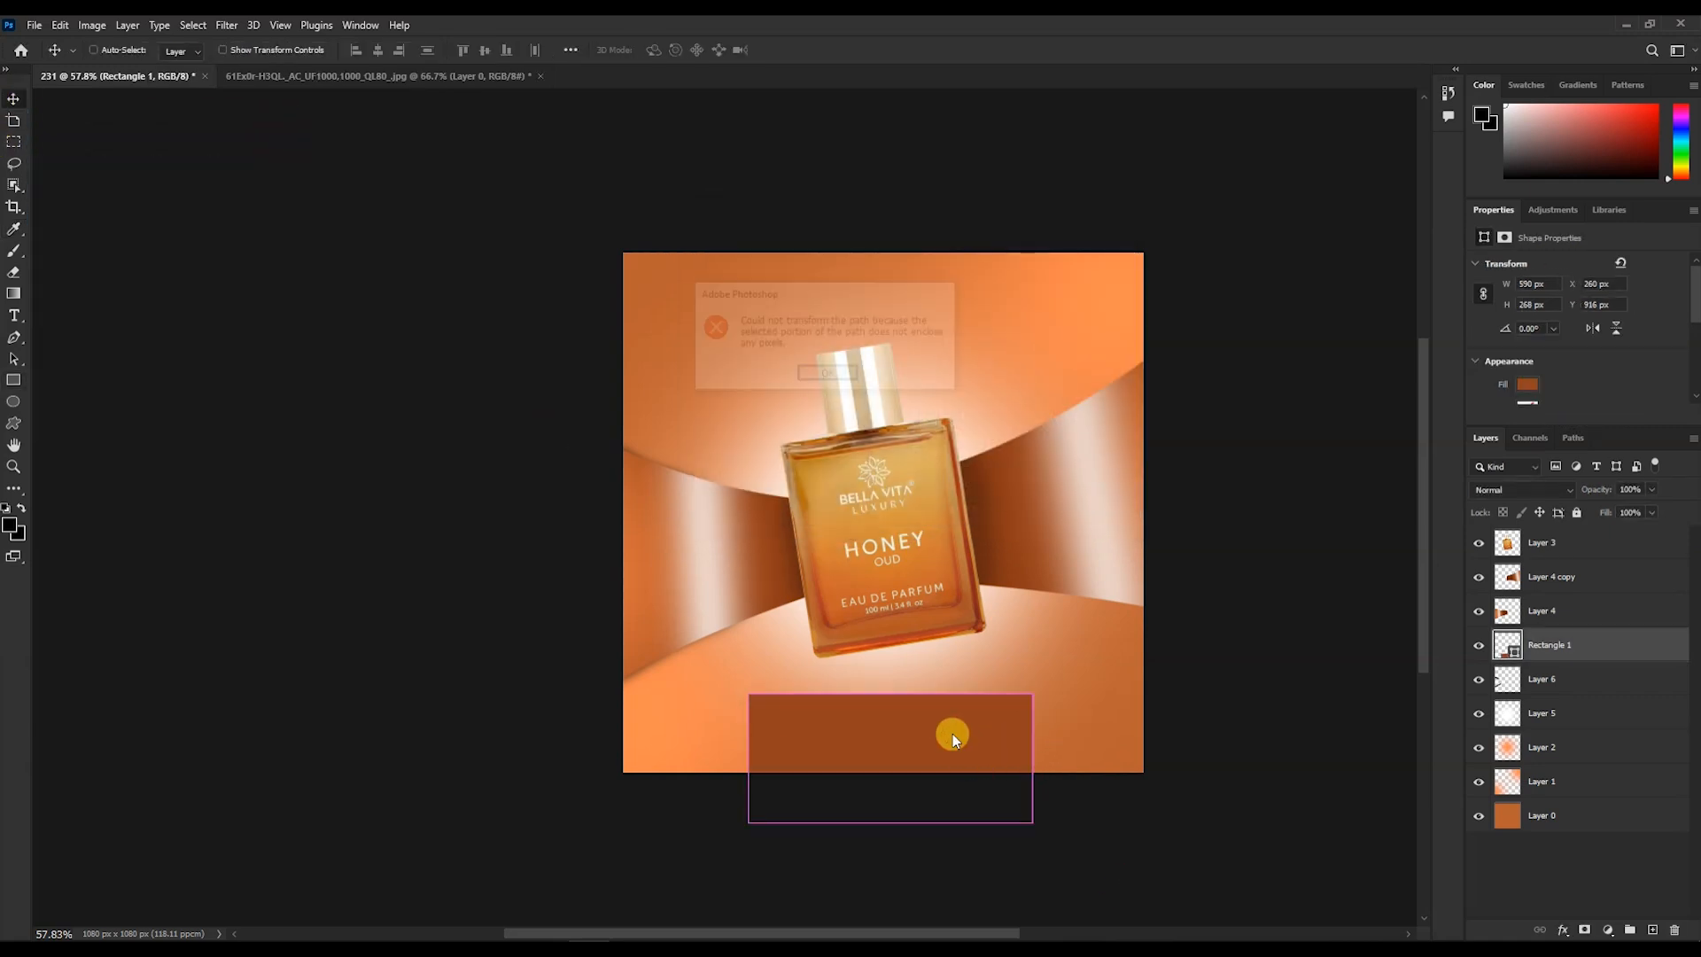
{"action": "key", "text": "Return"}
- Nudge the rectangle up and warp it with the Cylinder preset into a curved podium base
{"action": "scroll", "coordinate": [1006, 735], "scroll_direction": "up", "scroll_amount": 4}
{"action": "mouse_move", "coordinate": [938, 772]}
{"action": "left_mouse_down"}
{"action": "mouse_move", "coordinate": [933, 744]}
{"action": "mouse_move", "coordinate": [946, 757]}
{"action": "left_mouse_up"}
{"action": "key", "text": "ctrl+t"}
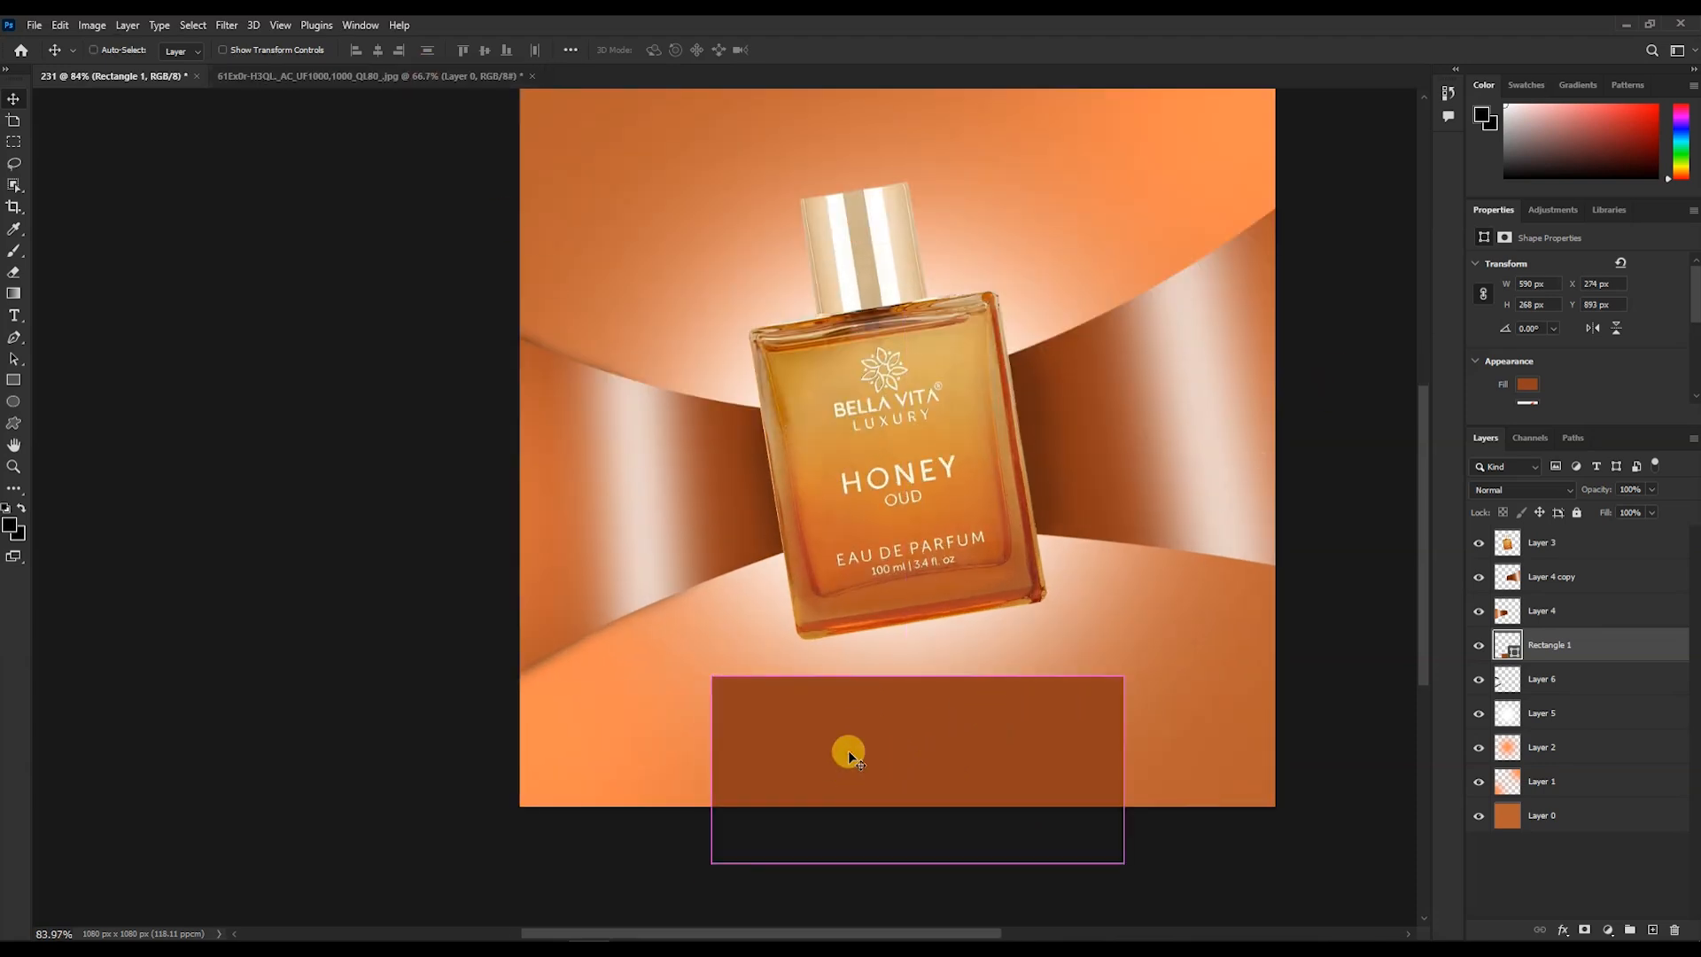
{"action": "left_click", "coordinate": [742, 50]}
{"action": "left_click", "coordinate": [420, 50]}
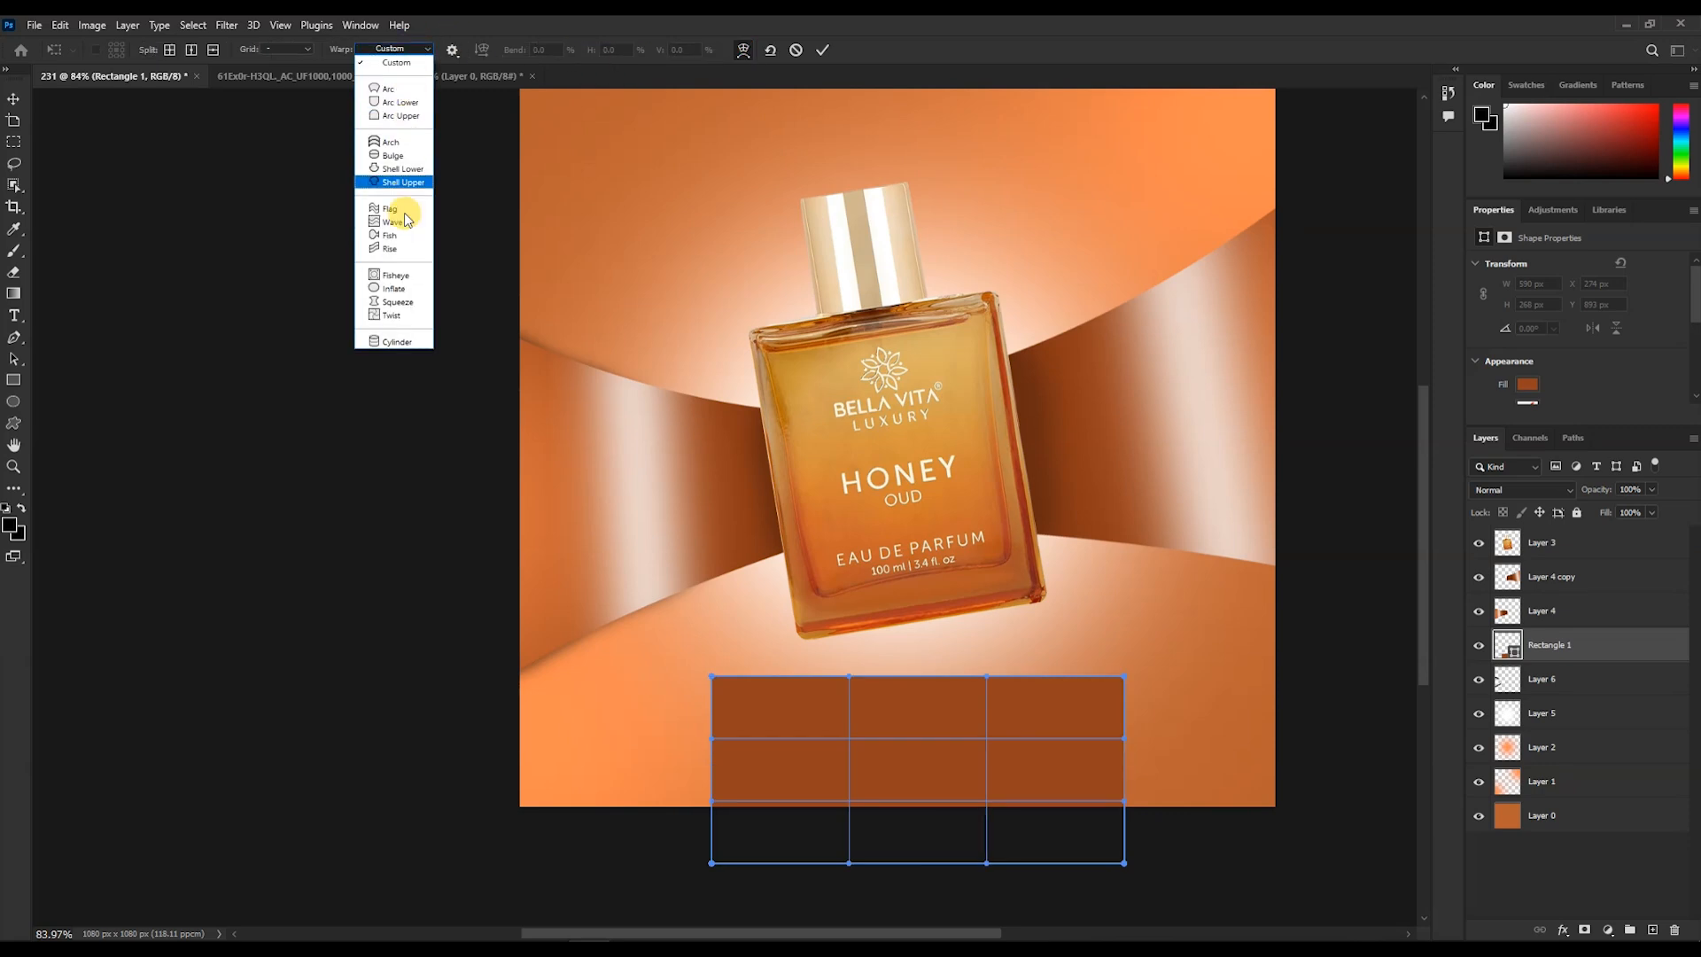
{"action": "left_click", "coordinate": [394, 345]}
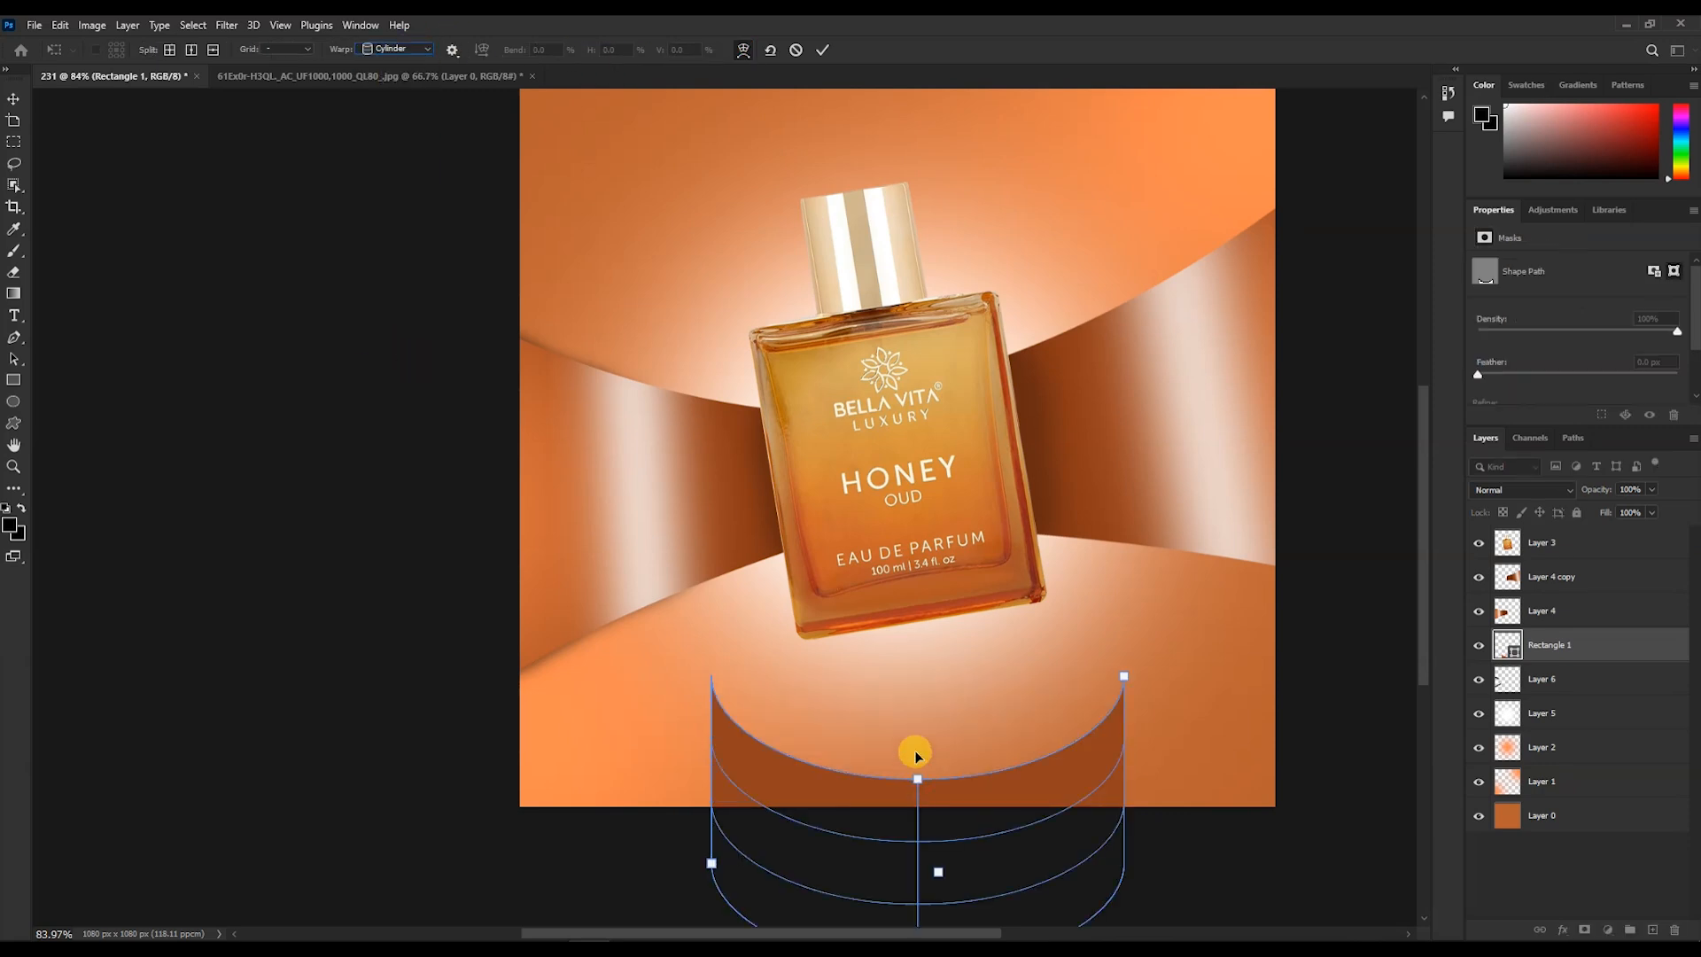
{"action": "left_click_drag", "start_coordinate": [917, 764], "coordinate": [917, 740]}
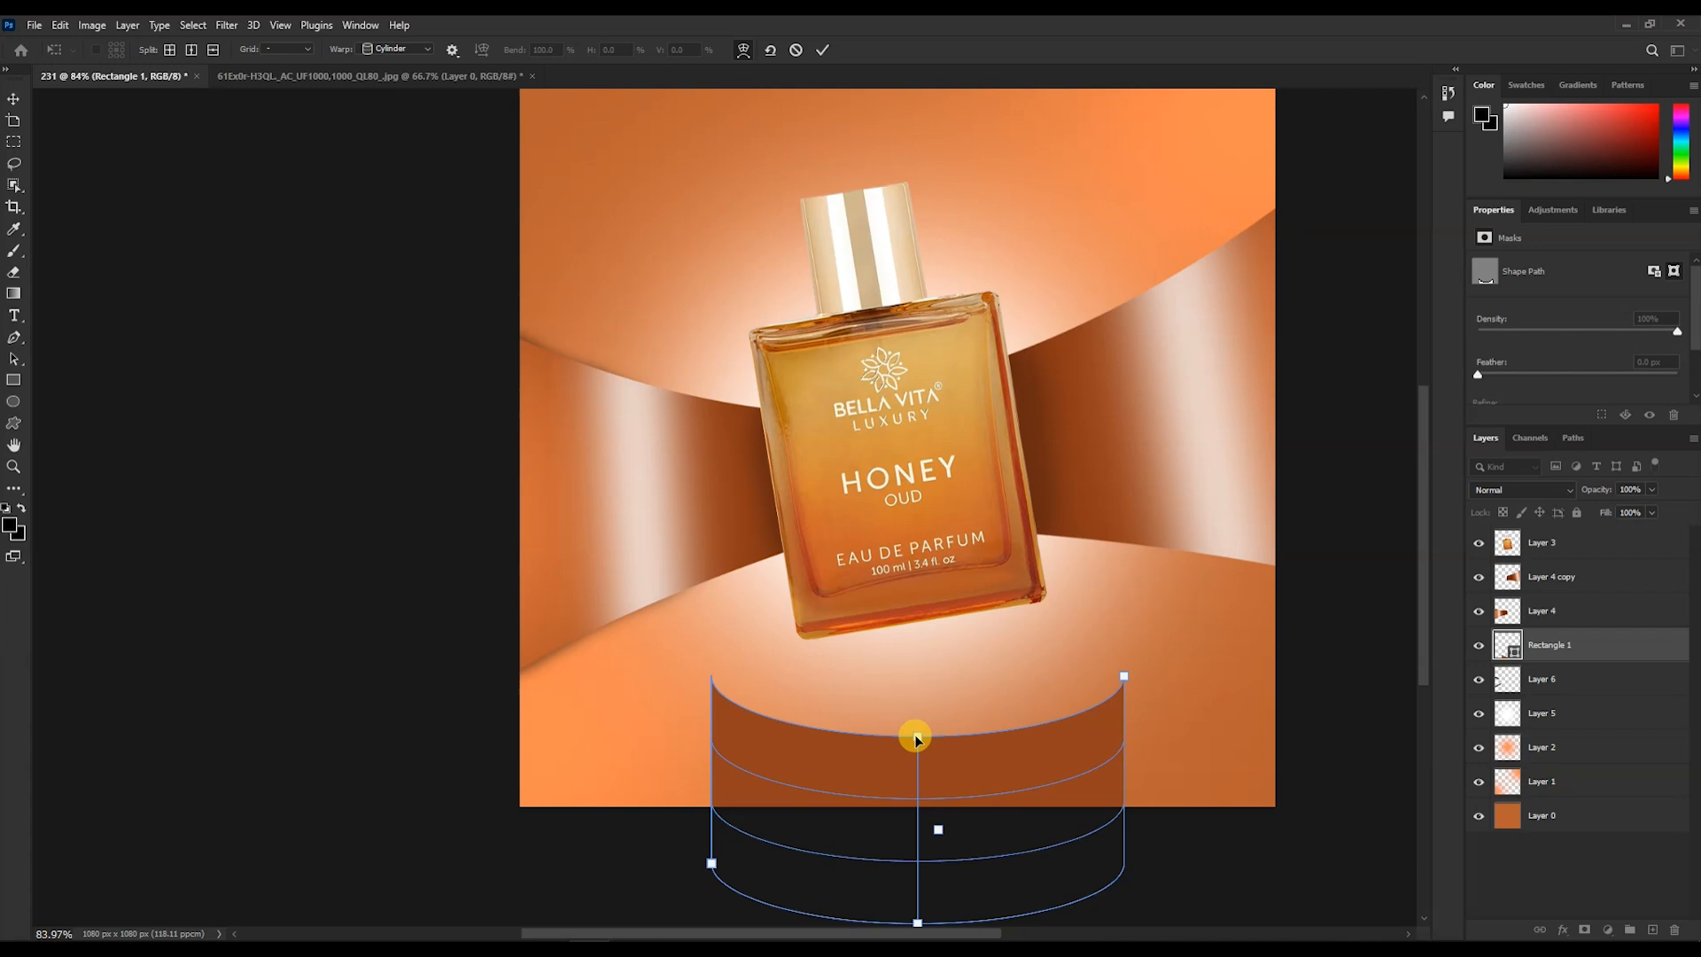
{"action": "left_click", "coordinate": [820, 51]}
- Draw an ellipse across the top of the podium base as its upper surface
{"action": "scroll", "coordinate": [1240, 585], "scroll_direction": "down", "scroll_amount": 3}
{"action": "left_click", "coordinate": [1652, 929]}
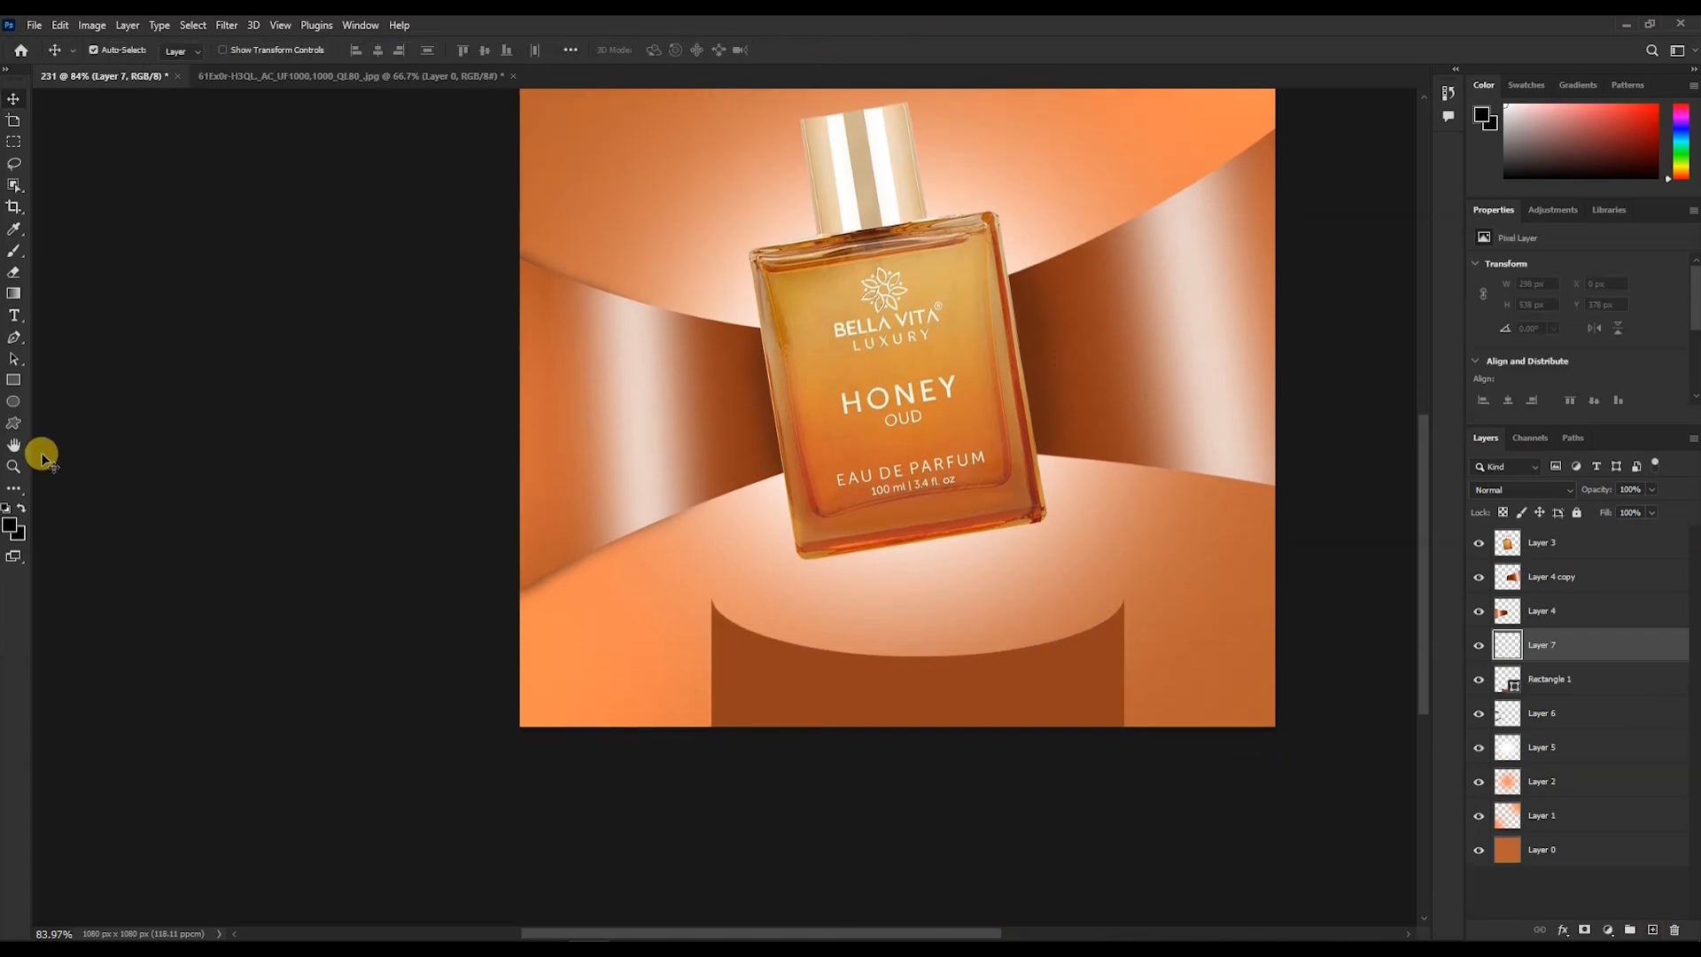
{"action": "key", "text": "u"}
{"action": "left_click_drag", "start_coordinate": [722, 576], "coordinate": [1114, 655]}
{"action": "left_click_drag", "start_coordinate": [918, 579], "coordinate": [917, 561]}
{"action": "left_click_drag", "start_coordinate": [722, 609], "coordinate": [711, 608]}
- Fill the ellipse with the podium's brown sampled from the canvas and widen it to 590 px
{"action": "scroll", "coordinate": [791, 628], "scroll_direction": "up", "scroll_amount": 2}
{"action": "scroll", "coordinate": [791, 627], "scroll_direction": "up", "scroll_amount": 1}
{"action": "double_click", "coordinate": [1509, 645]}
{"action": "left_click", "coordinate": [1055, 706]}
{"action": "left_click", "coordinate": [1081, 247]}
{"action": "scroll", "coordinate": [1189, 604], "scroll_direction": "up", "scroll_amount": 2}
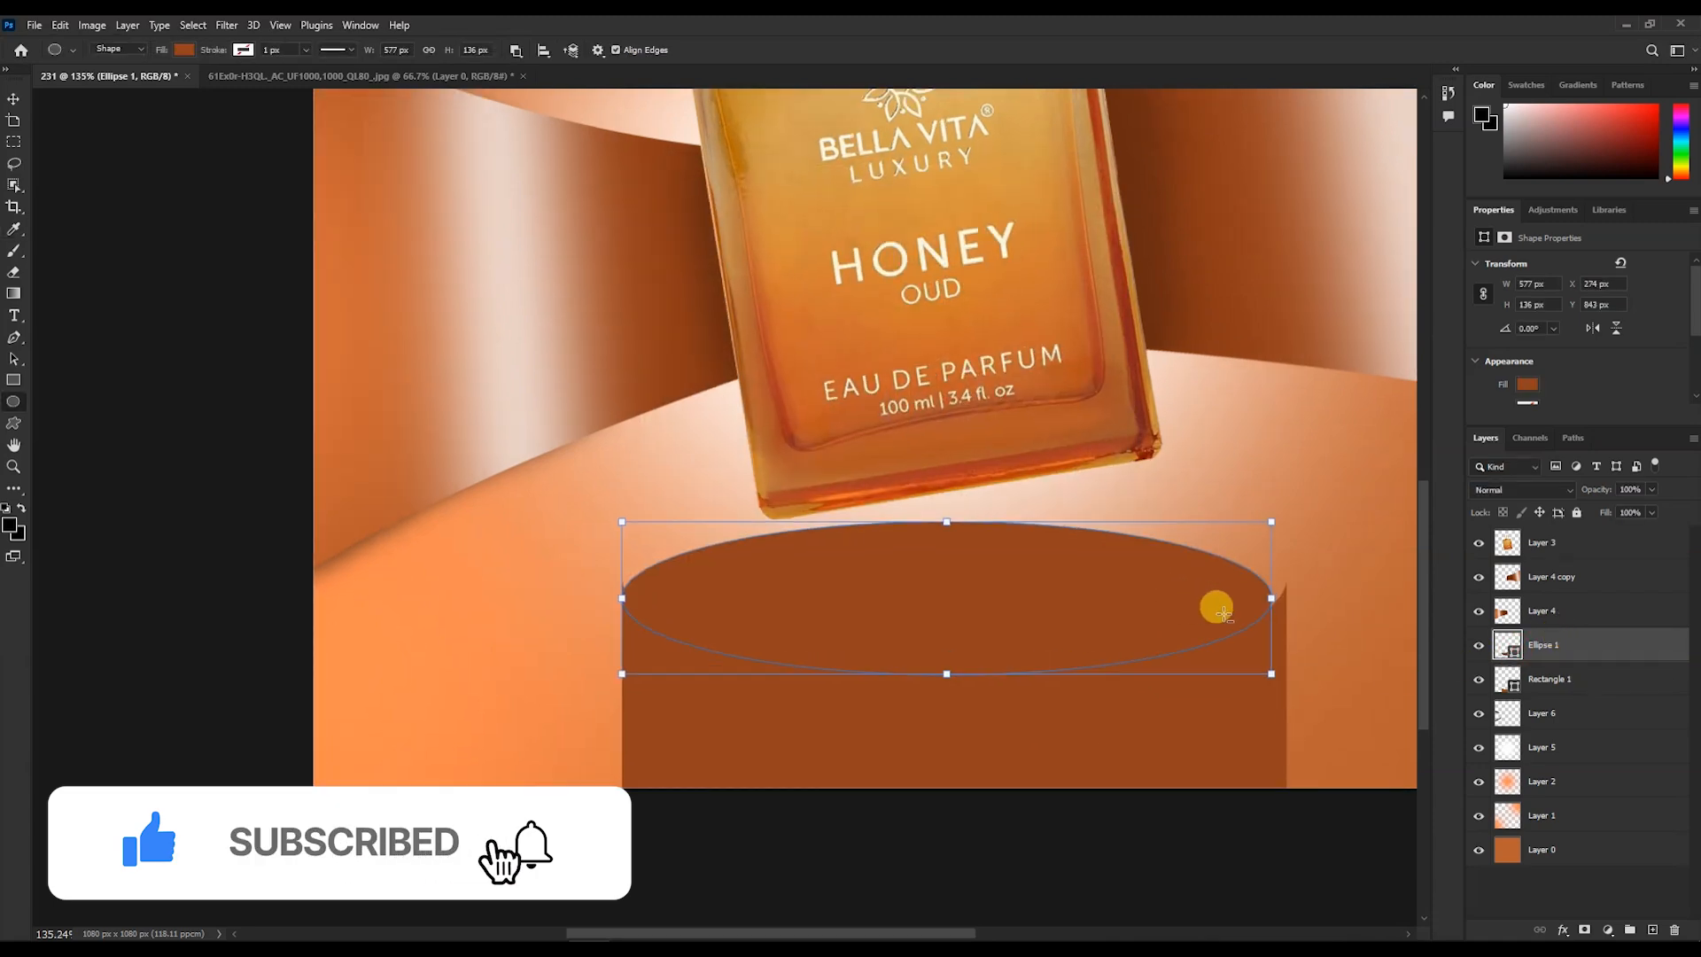
{"action": "left_click_drag", "start_coordinate": [1277, 592], "coordinate": [1293, 596]}
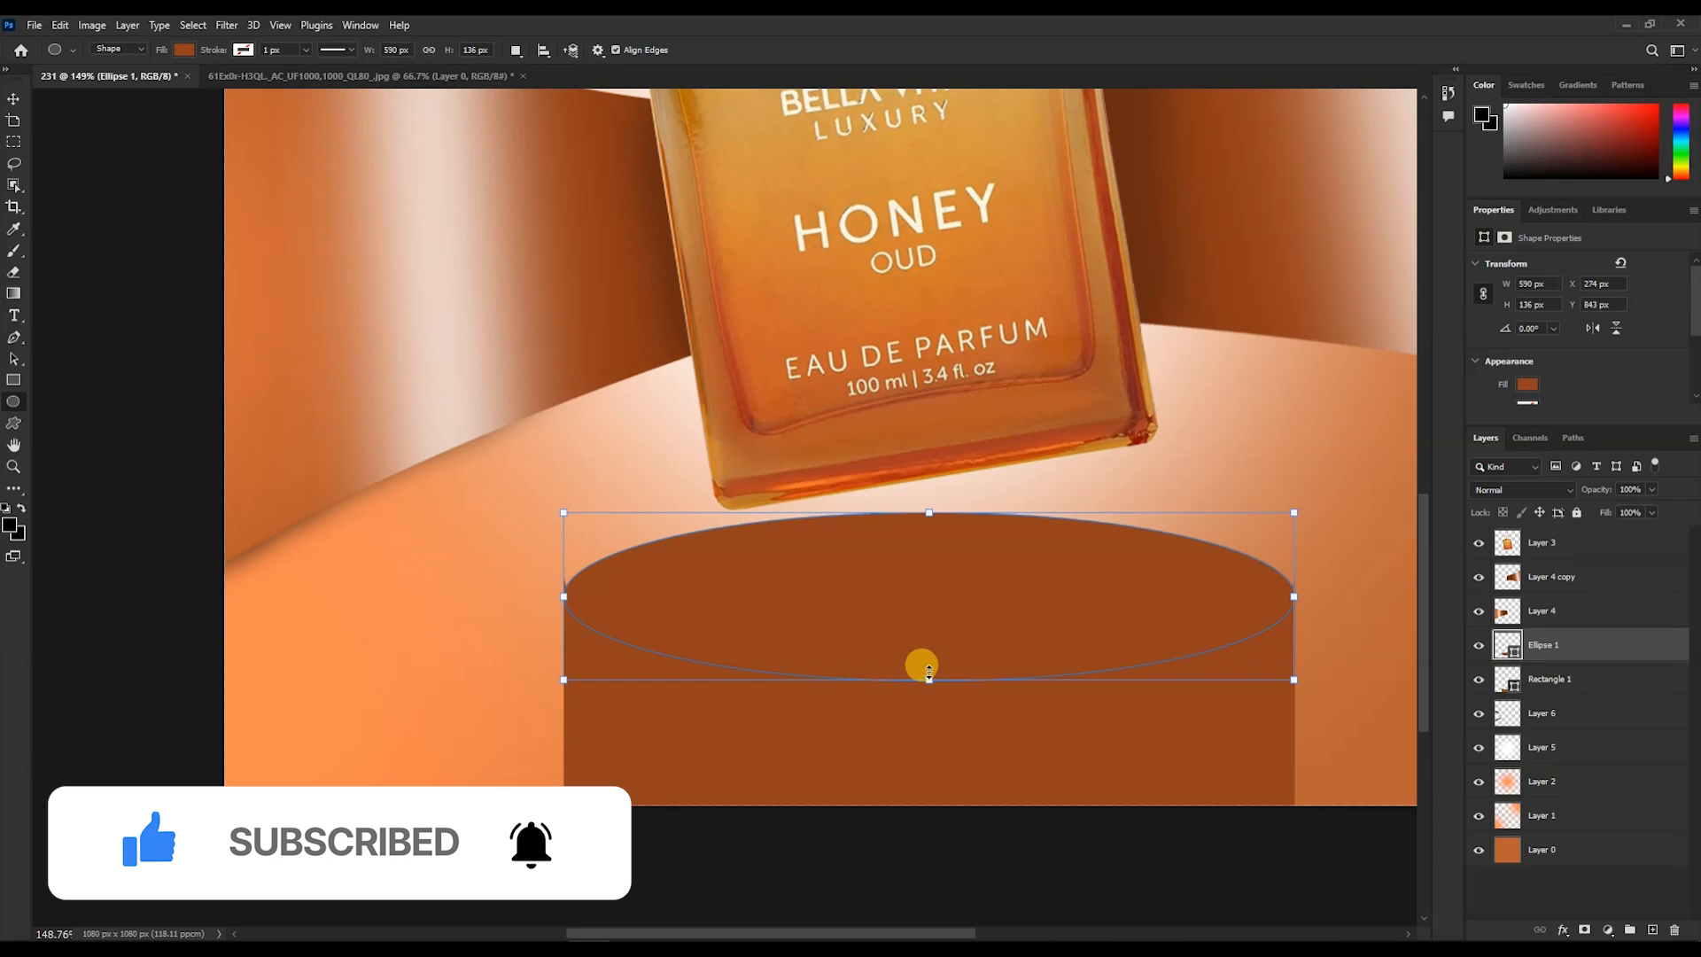
- Nudge the ellipse up and stretch its height to about 149 px to cap the podium
{"action": "key", "text": "v"}
{"action": "scroll", "coordinate": [700, 512], "scroll_direction": "up", "scroll_amount": 1}
{"action": "left_click_drag", "start_coordinate": [902, 639], "coordinate": [907, 630]}
{"action": "scroll", "coordinate": [964, 638], "scroll_direction": "down", "scroll_amount": 2}
{"action": "key", "text": "ctrl+t"}
{"action": "left_click_drag", "start_coordinate": [974, 678], "coordinate": [974, 692]}
{"action": "key", "text": "Return"}
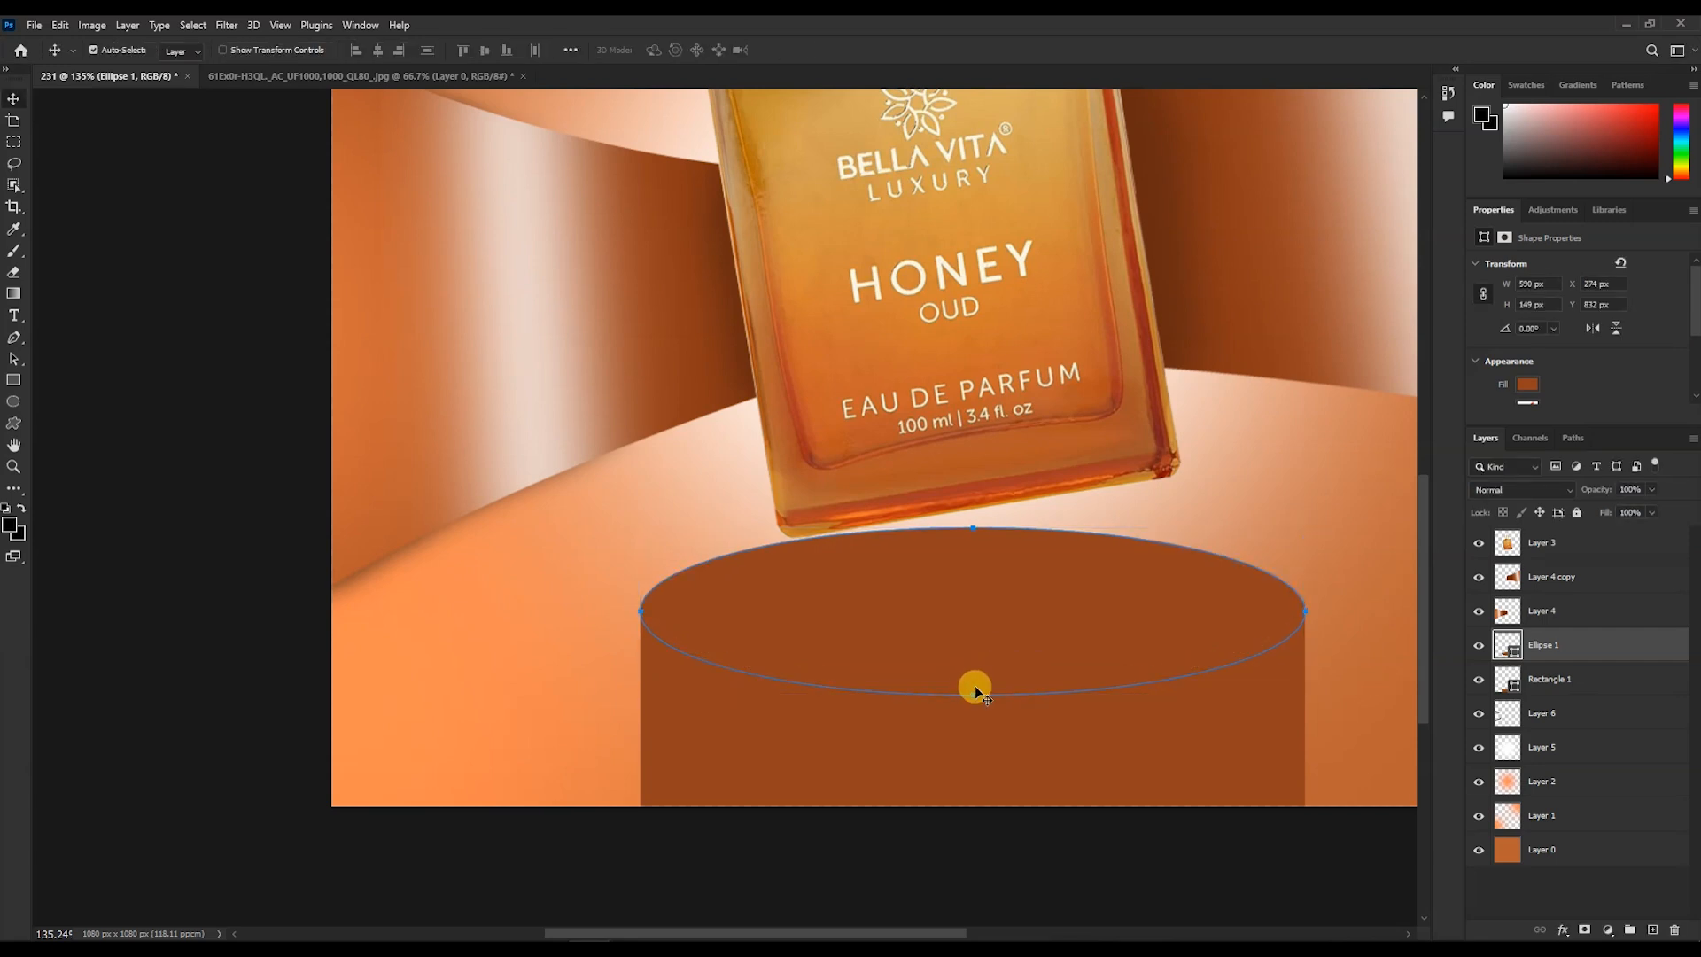
- Free-transform the podium's top ellipse, stretching its upper edge slightly higher
{"action": "left_click", "coordinate": [1008, 753]}
{"action": "scroll", "coordinate": [919, 729], "scroll_direction": "down", "scroll_amount": 1}
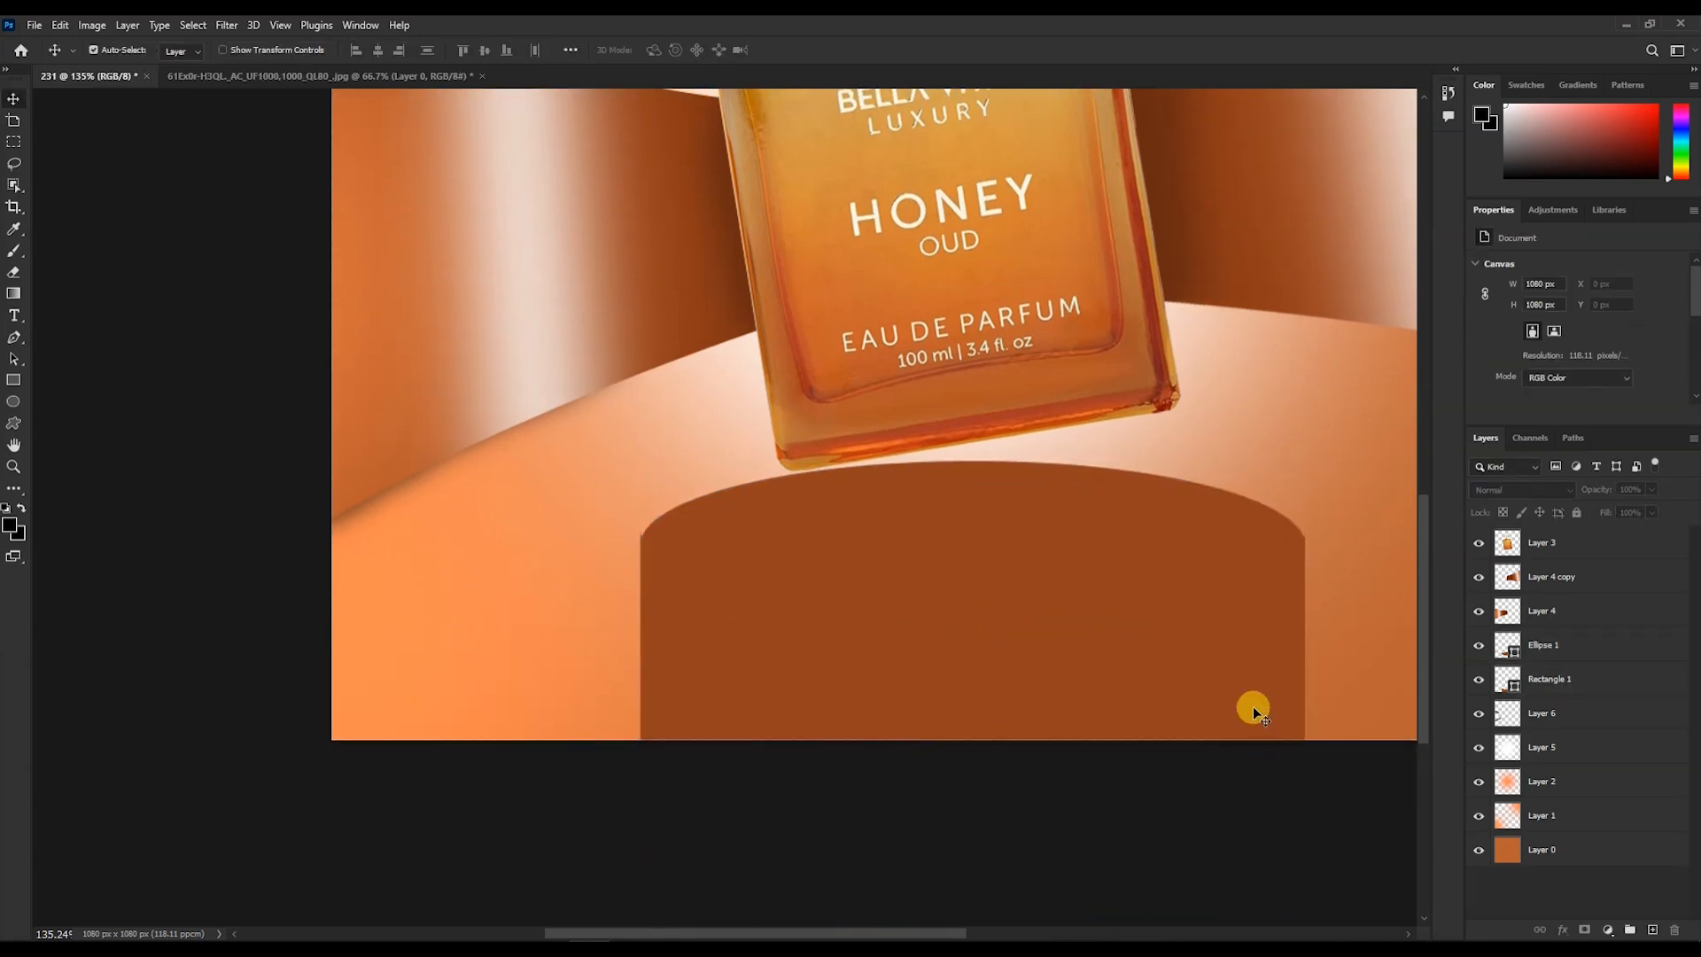
{"action": "scroll", "coordinate": [1354, 542], "scroll_direction": "up", "scroll_amount": 5}
{"action": "left_click", "coordinate": [1050, 534]}
{"action": "key", "text": "ctrl+t"}
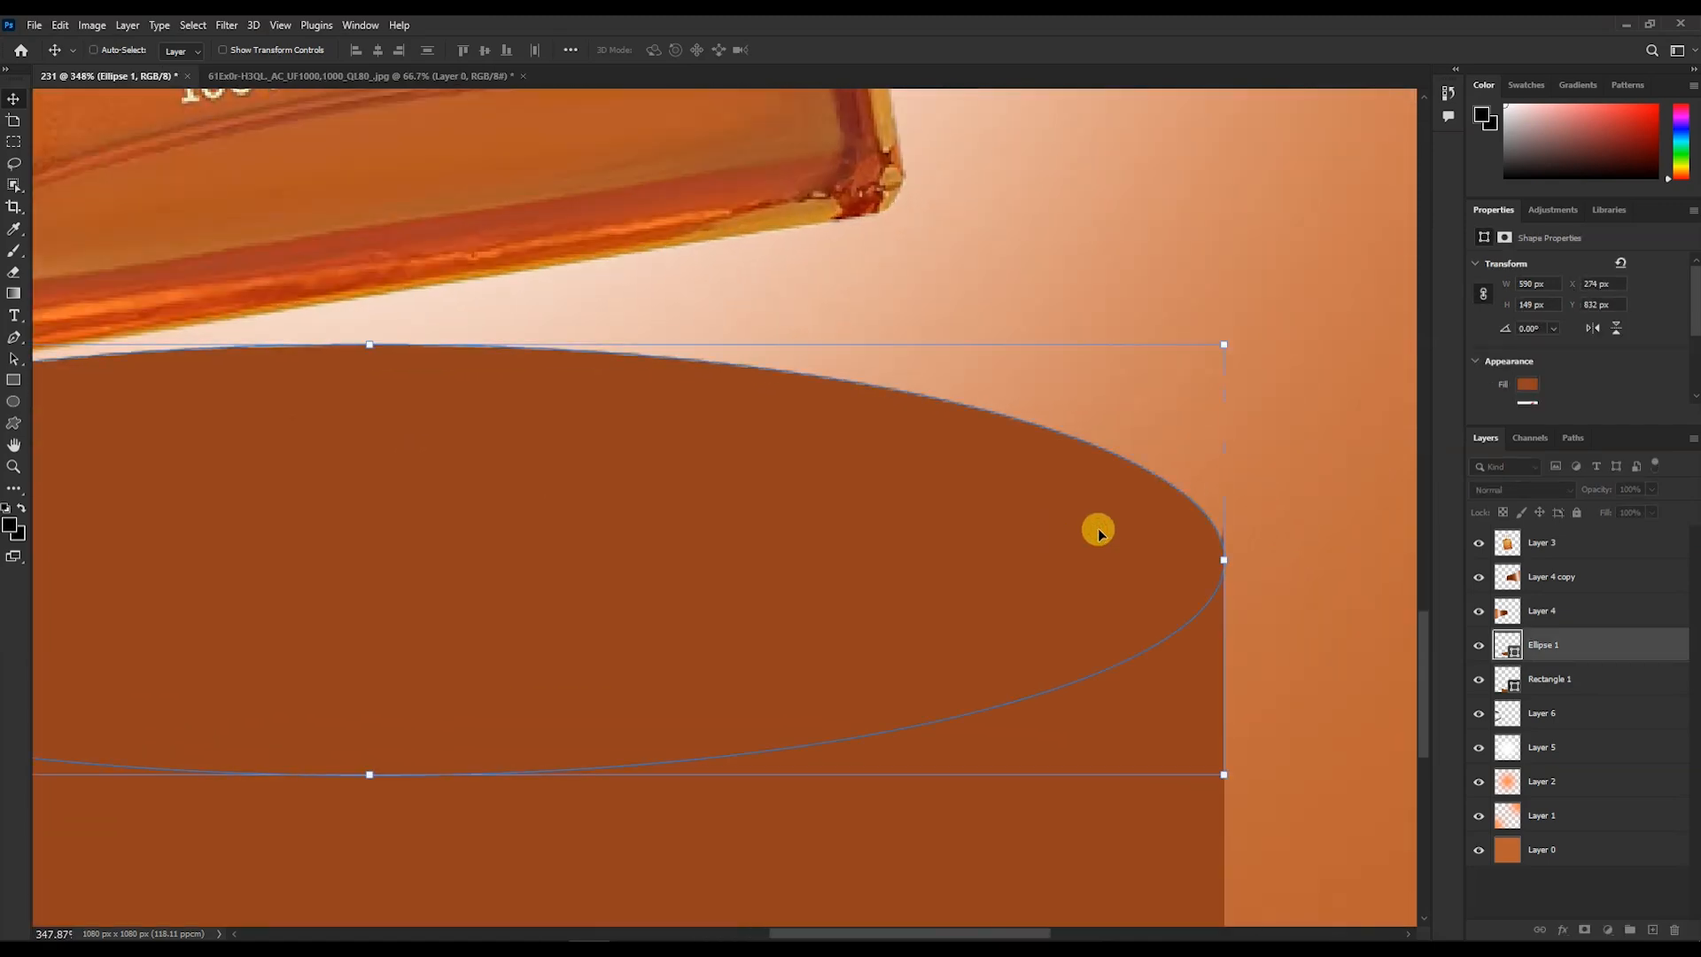
{"action": "left_click_drag", "start_coordinate": [1224, 560], "coordinate": [1227, 557]}
{"action": "left_click_drag", "start_coordinate": [369, 348], "coordinate": [368, 312]}
{"action": "scroll", "coordinate": [898, 524], "scroll_direction": "down", "scroll_amount": 5}
{"action": "left_click", "coordinate": [813, 51]}
{"action": "left_click", "coordinate": [936, 760]}
{"action": "scroll", "coordinate": [956, 690], "scroll_direction": "down", "scroll_amount": 2}
- Draw a tall white rectangle about 141 x 337 px over the left side of the podium base
{"action": "left_click", "coordinate": [1651, 929]}
{"action": "scroll", "coordinate": [1087, 617], "scroll_direction": "down", "scroll_amount": 3}
{"action": "left_click", "coordinate": [13, 387]}
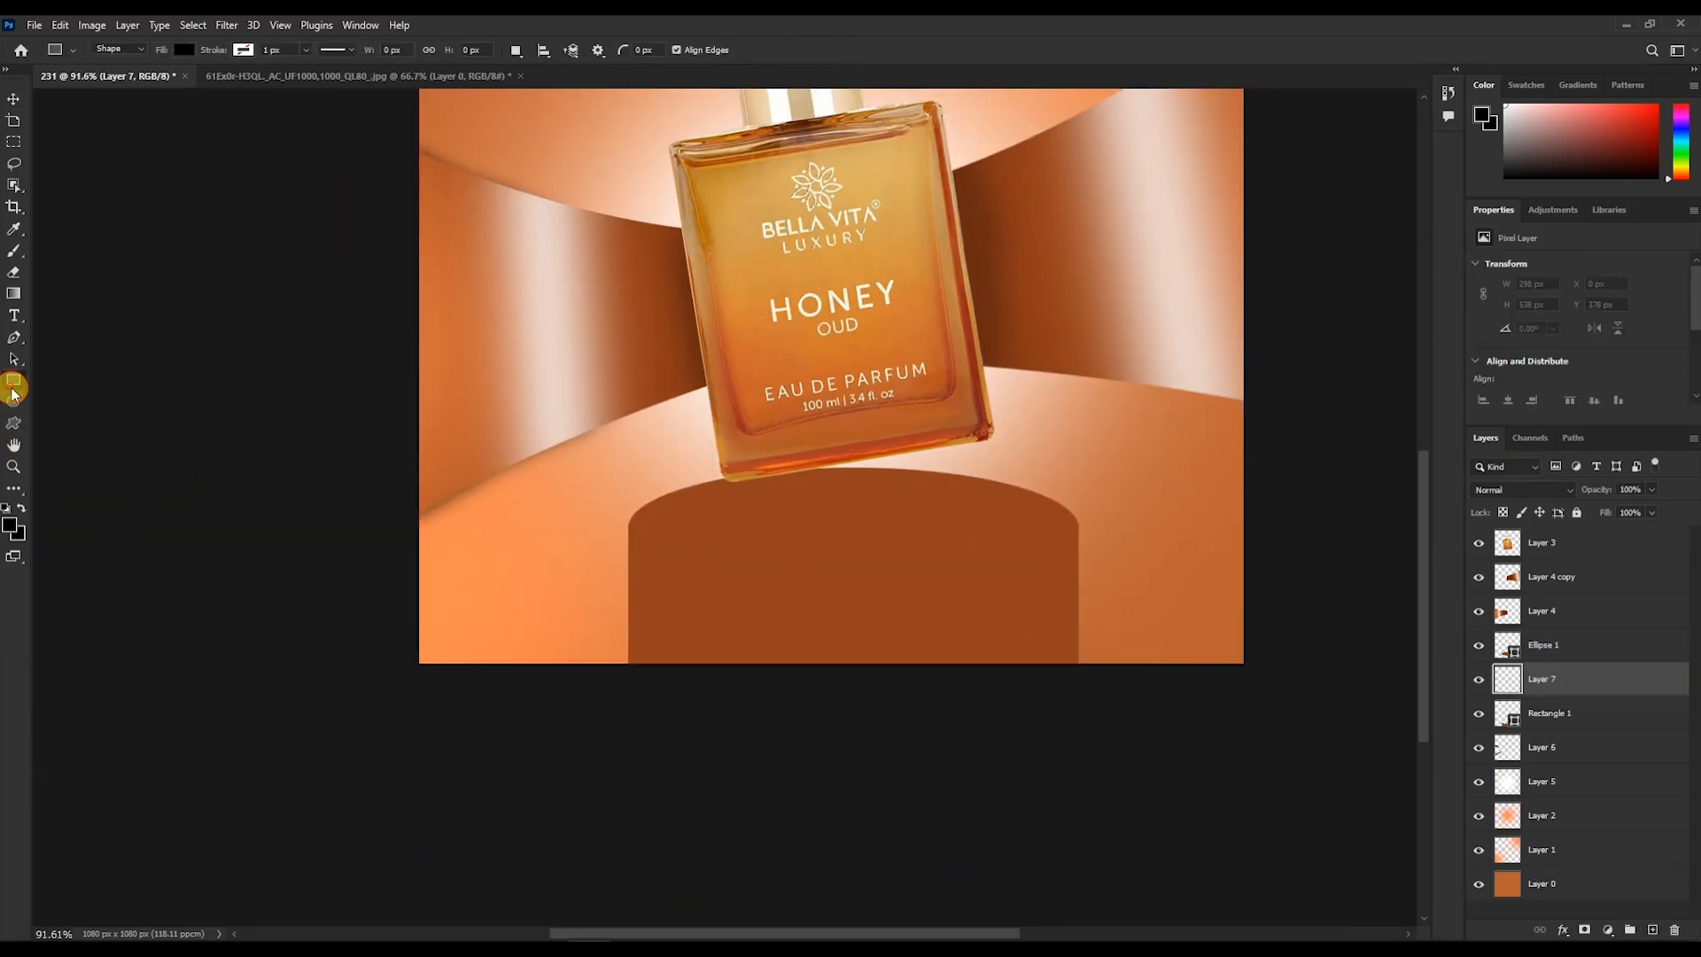
{"action": "left_click_drag", "start_coordinate": [648, 511], "coordinate": [754, 765]}
{"action": "left_click", "coordinate": [185, 51]}
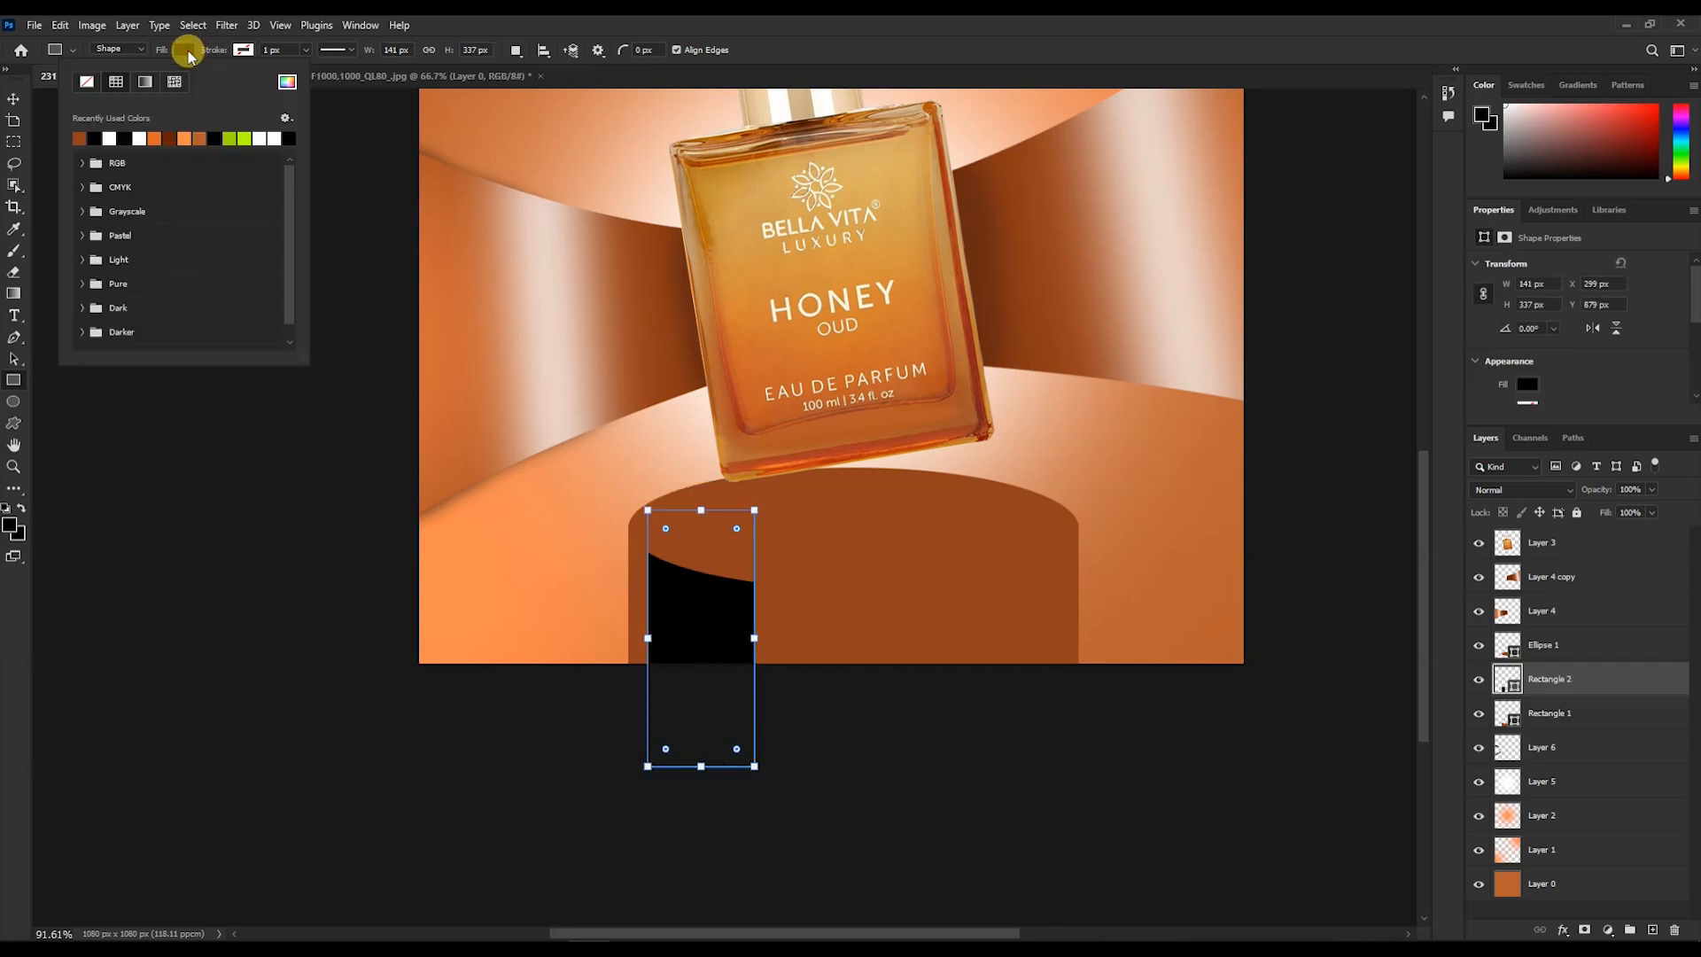
{"action": "left_click", "coordinate": [110, 138]}
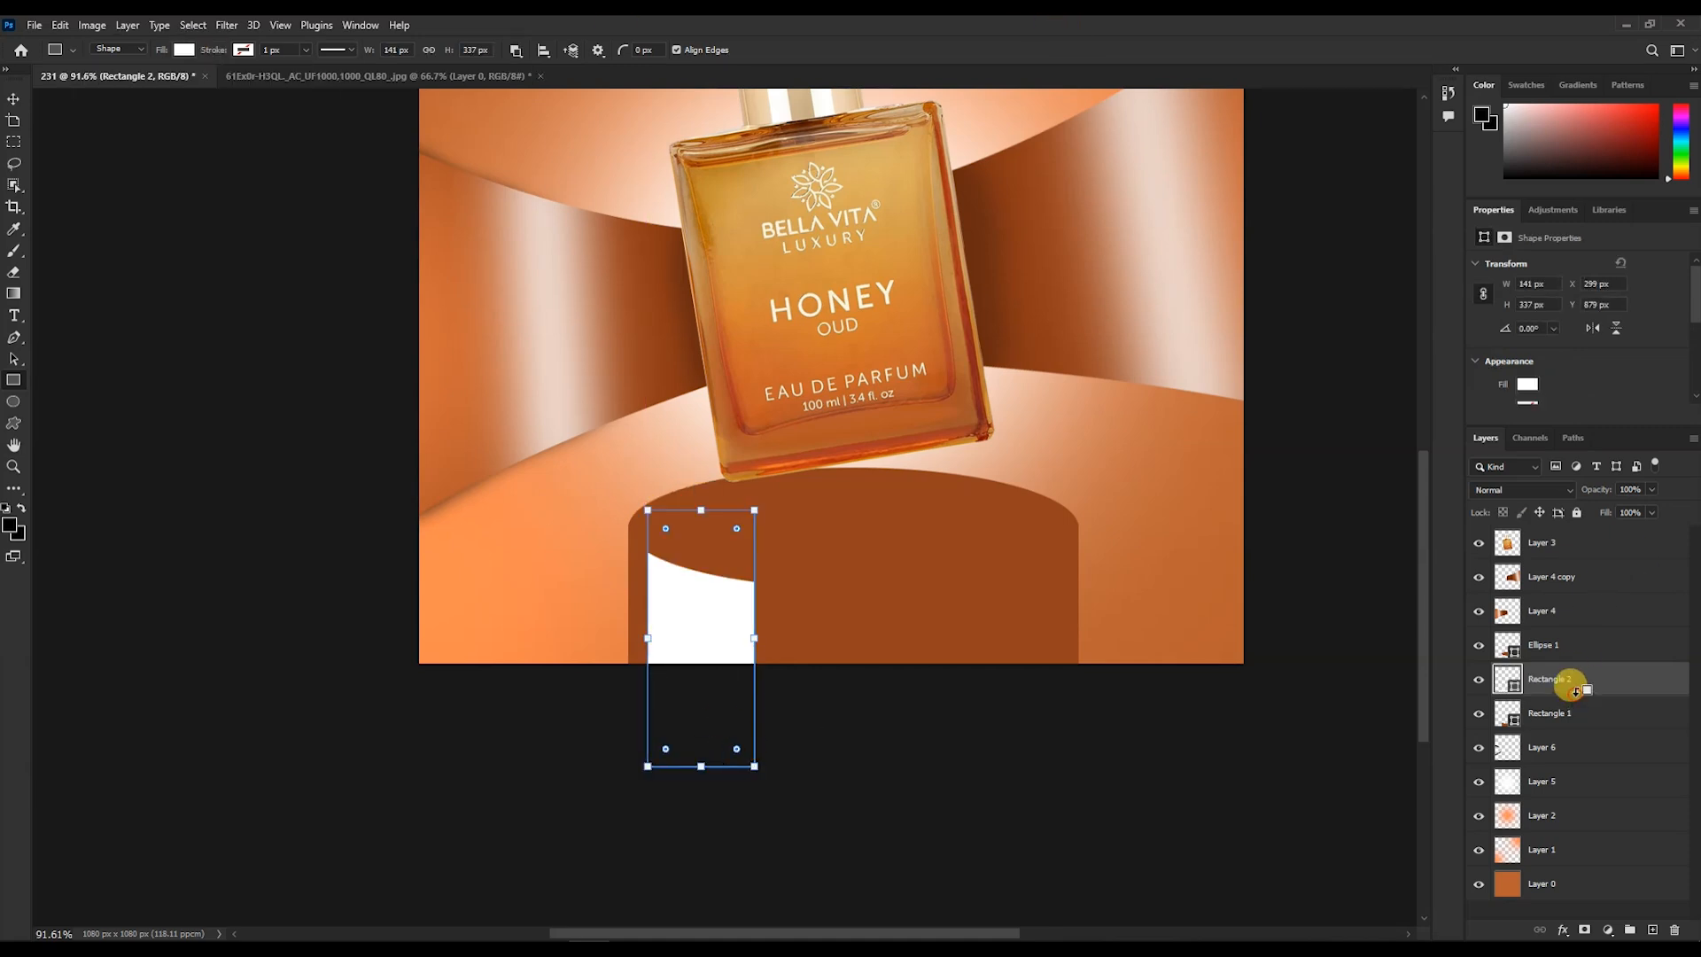
- Clip the white rectangle to the podium base and soften it with a Gaussian Blur into a vertical highlight
{"action": "left_click", "coordinate": [226, 25]}
{"action": "left_click", "coordinate": [237, 44]}
{"action": "key", "text": "v"}
{"action": "mouse_move", "coordinate": [698, 646]}
{"action": "left_mouse_down"}
{"action": "mouse_move", "coordinate": [809, 639]}
{"action": "mouse_move", "coordinate": [716, 645]}
{"action": "left_mouse_up"}
{"action": "left_click", "coordinate": [241, 26]}
{"action": "mouse_move", "coordinate": [292, 230]}
{"action": "left_click", "coordinate": [461, 288]}
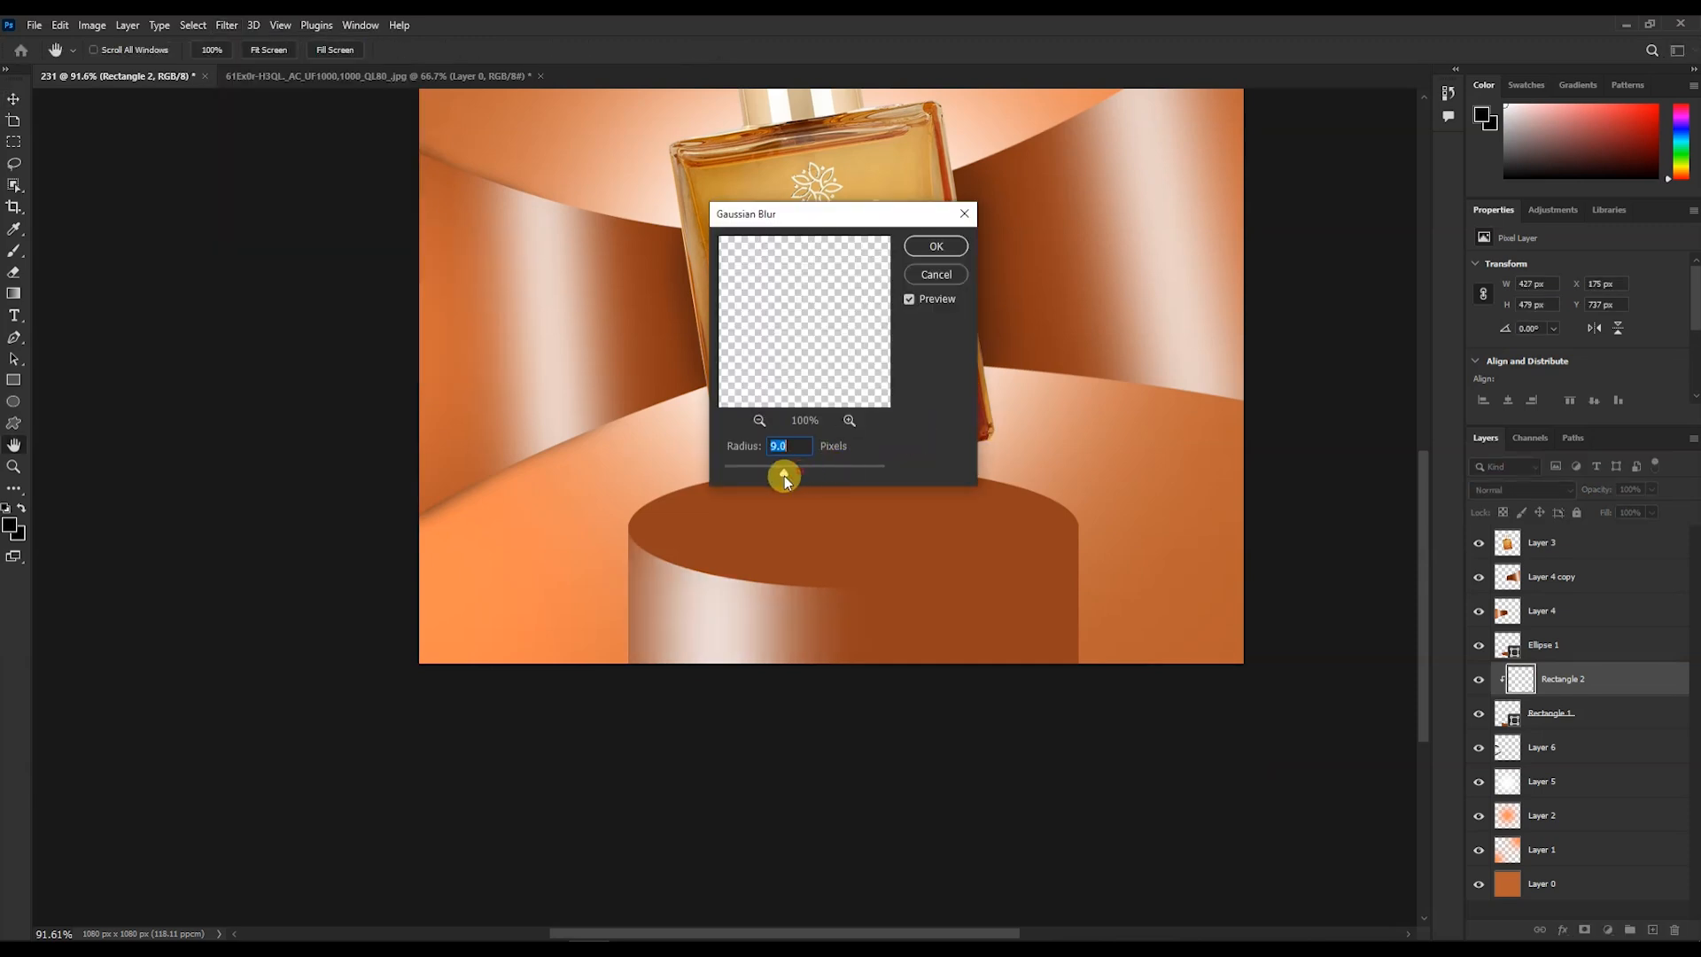
{"action": "left_click_drag", "start_coordinate": [785, 477], "coordinate": [775, 476]}
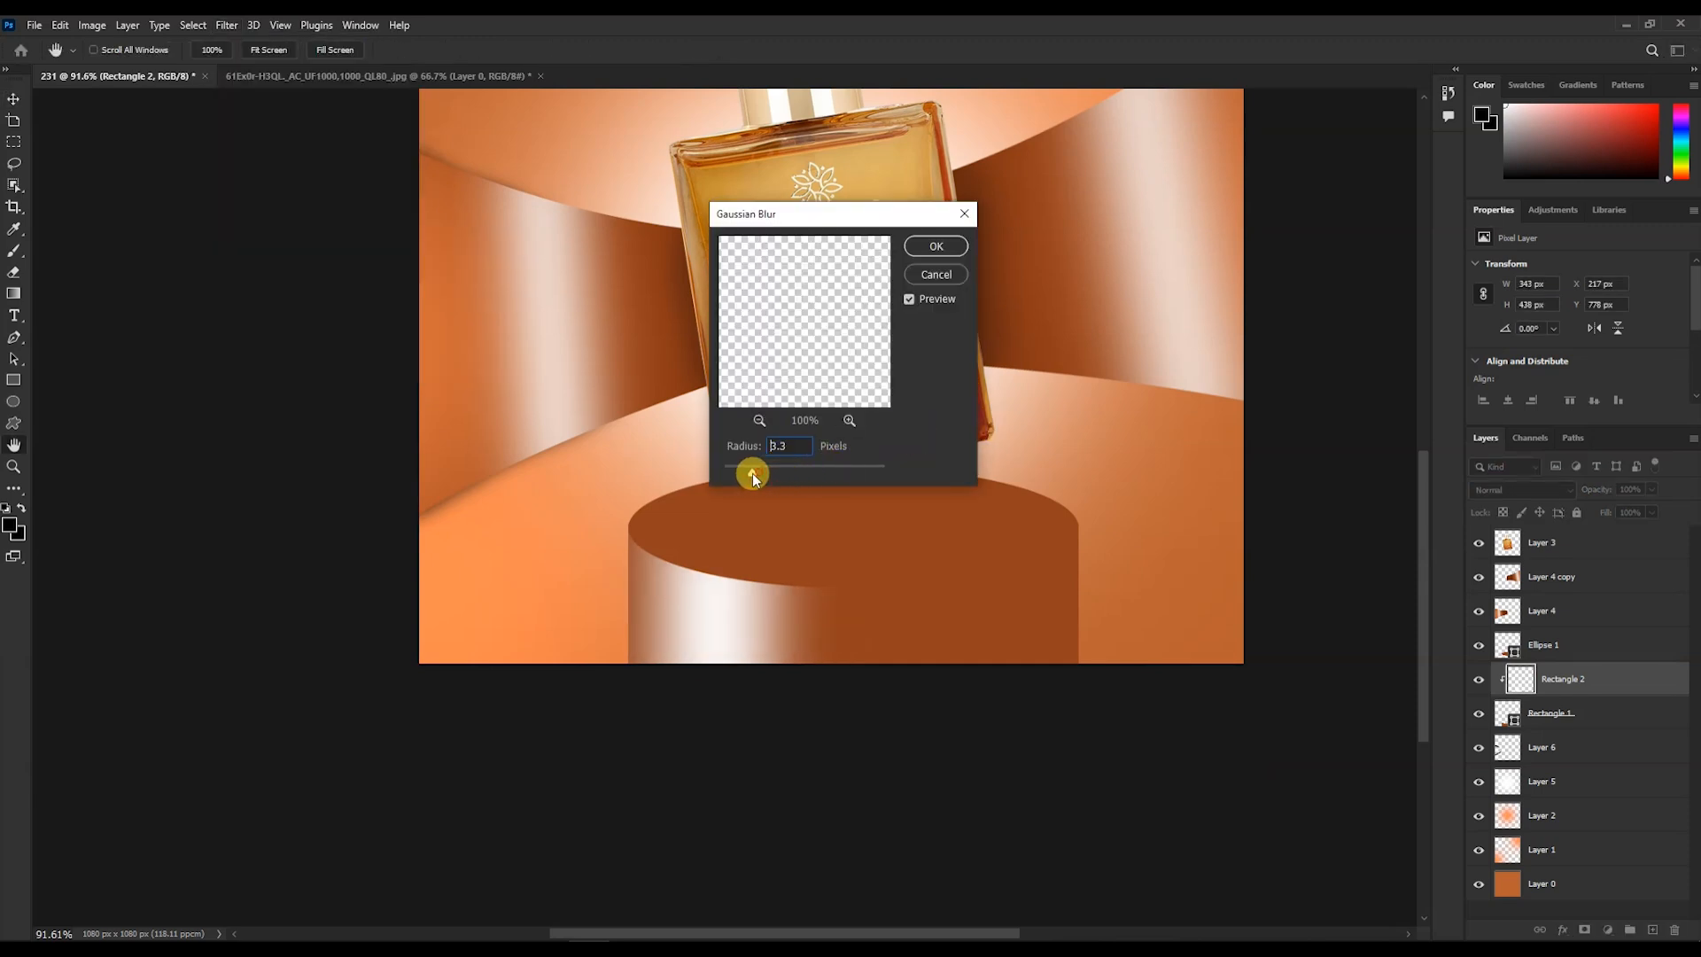
{"action": "left_click_drag", "start_coordinate": [730, 474], "coordinate": [812, 476]}
{"action": "left_click", "coordinate": [942, 251]}
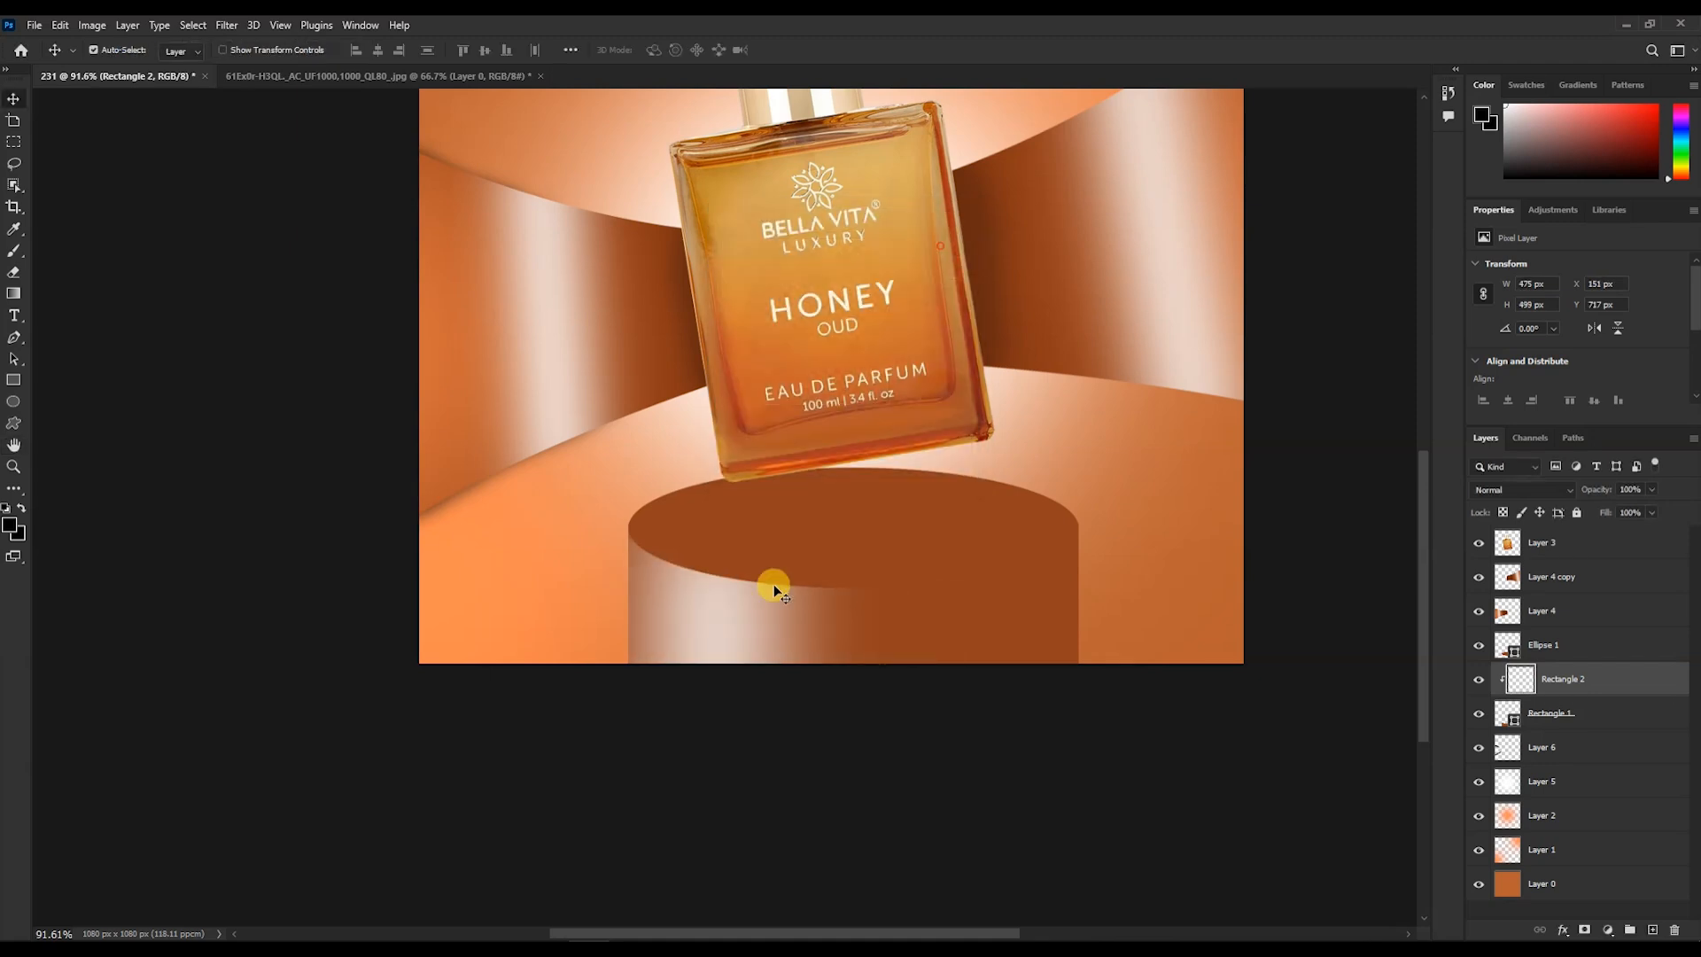
- Duplicate the blurred highlight onto the right side of the podium and scale it to about 49% width
{"action": "left_click_drag", "start_coordinate": [736, 617], "coordinate": [1025, 596]}
{"action": "key", "text": "ctrl+t"}
{"action": "left_click_drag", "start_coordinate": [831, 564], "coordinate": [973, 630]}
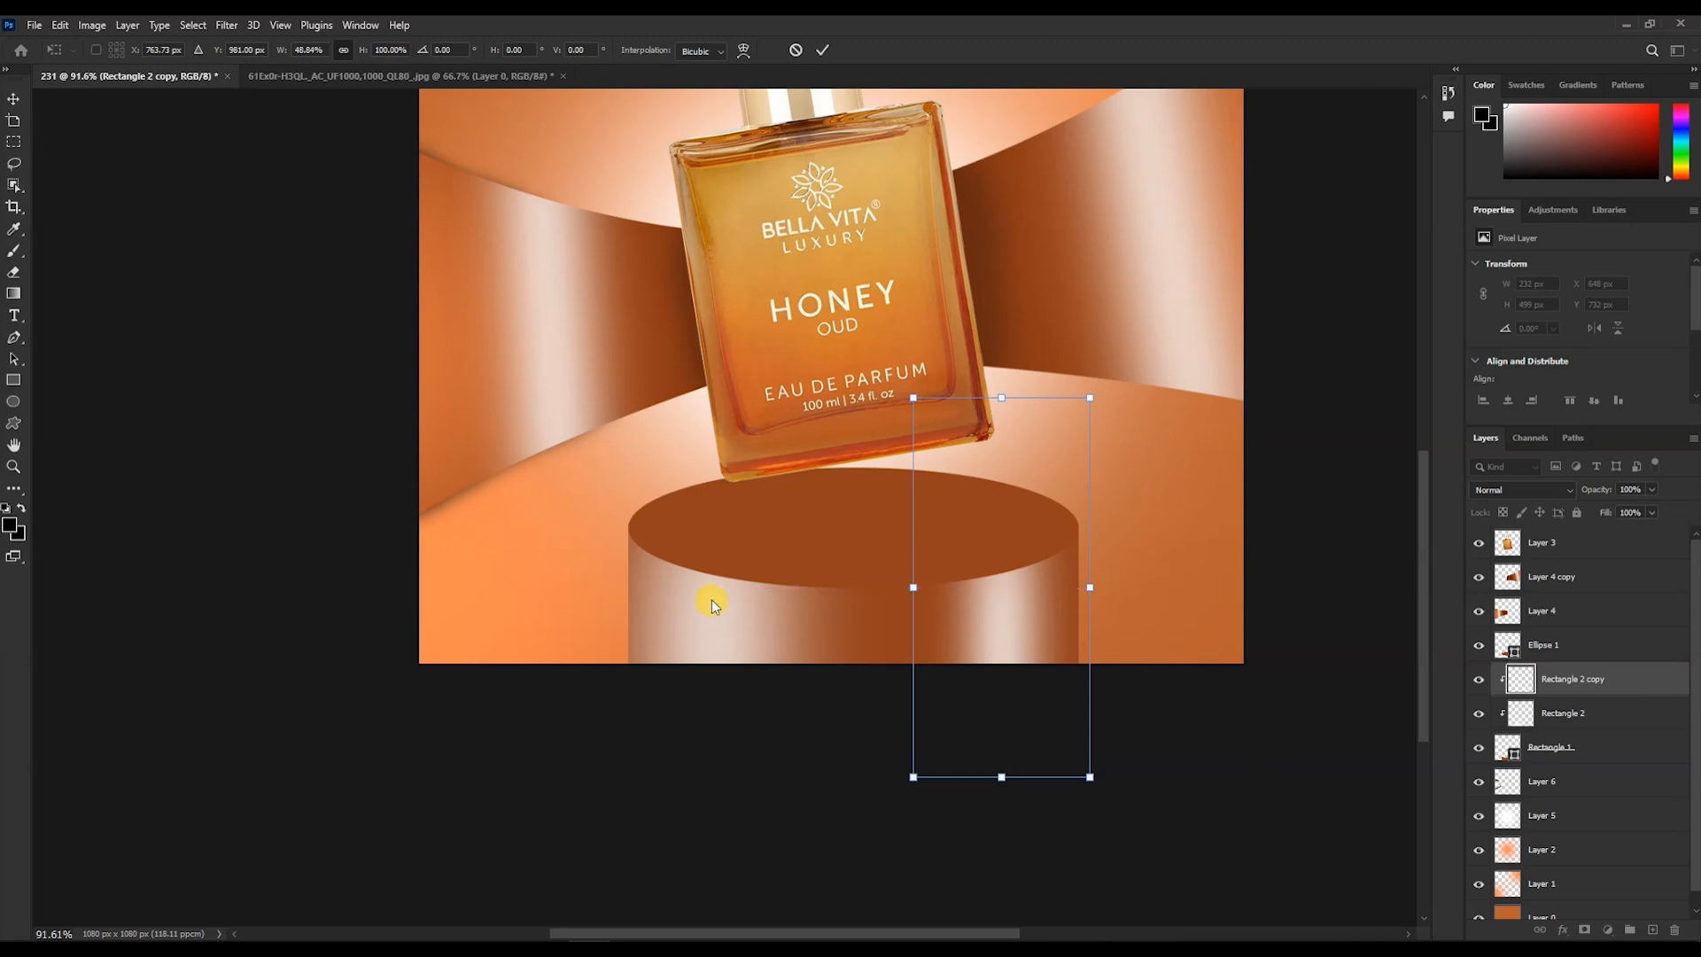
{"action": "key", "text": "Return"}
- Select the left highlight and narrow it with Free Transform
{"action": "key", "text": "alt+bracketleft"}
{"action": "key", "text": "ctrl+t"}
{"action": "mouse_move", "coordinate": [893, 574]}
{"action": "left_mouse_down"}
{"action": "mouse_move", "coordinate": [706, 577]}
{"action": "mouse_move", "coordinate": [695, 608]}
{"action": "mouse_move", "coordinate": [835, 573]}
{"action": "mouse_move", "coordinate": [925, 578]}
{"action": "left_mouse_up"}
{"action": "left_click_drag", "start_coordinate": [817, 644], "coordinate": [783, 641]}
{"action": "key", "text": "Return"}
- Draw a white bar about 676 x 100 px across the podium's top surface and clip it to the ellipse
{"action": "scroll", "coordinate": [783, 640], "scroll_direction": "down", "scroll_amount": 5}
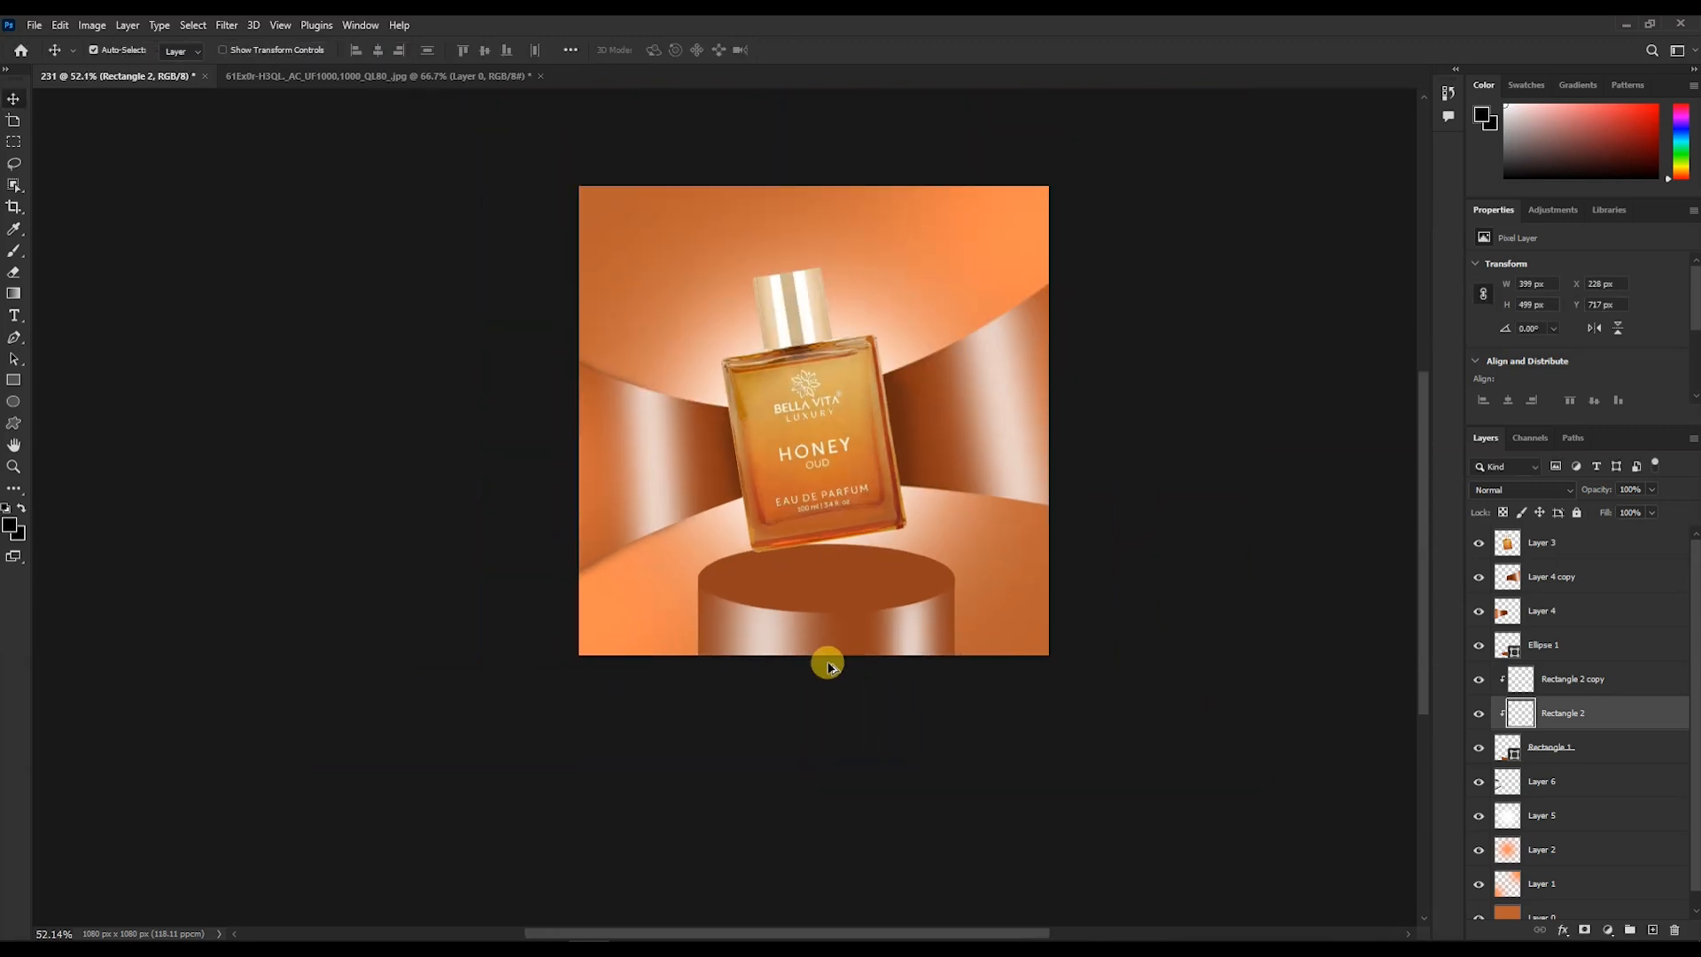
{"action": "scroll", "coordinate": [770, 752], "scroll_direction": "up", "scroll_amount": 4}
{"action": "left_click", "coordinate": [881, 482]}
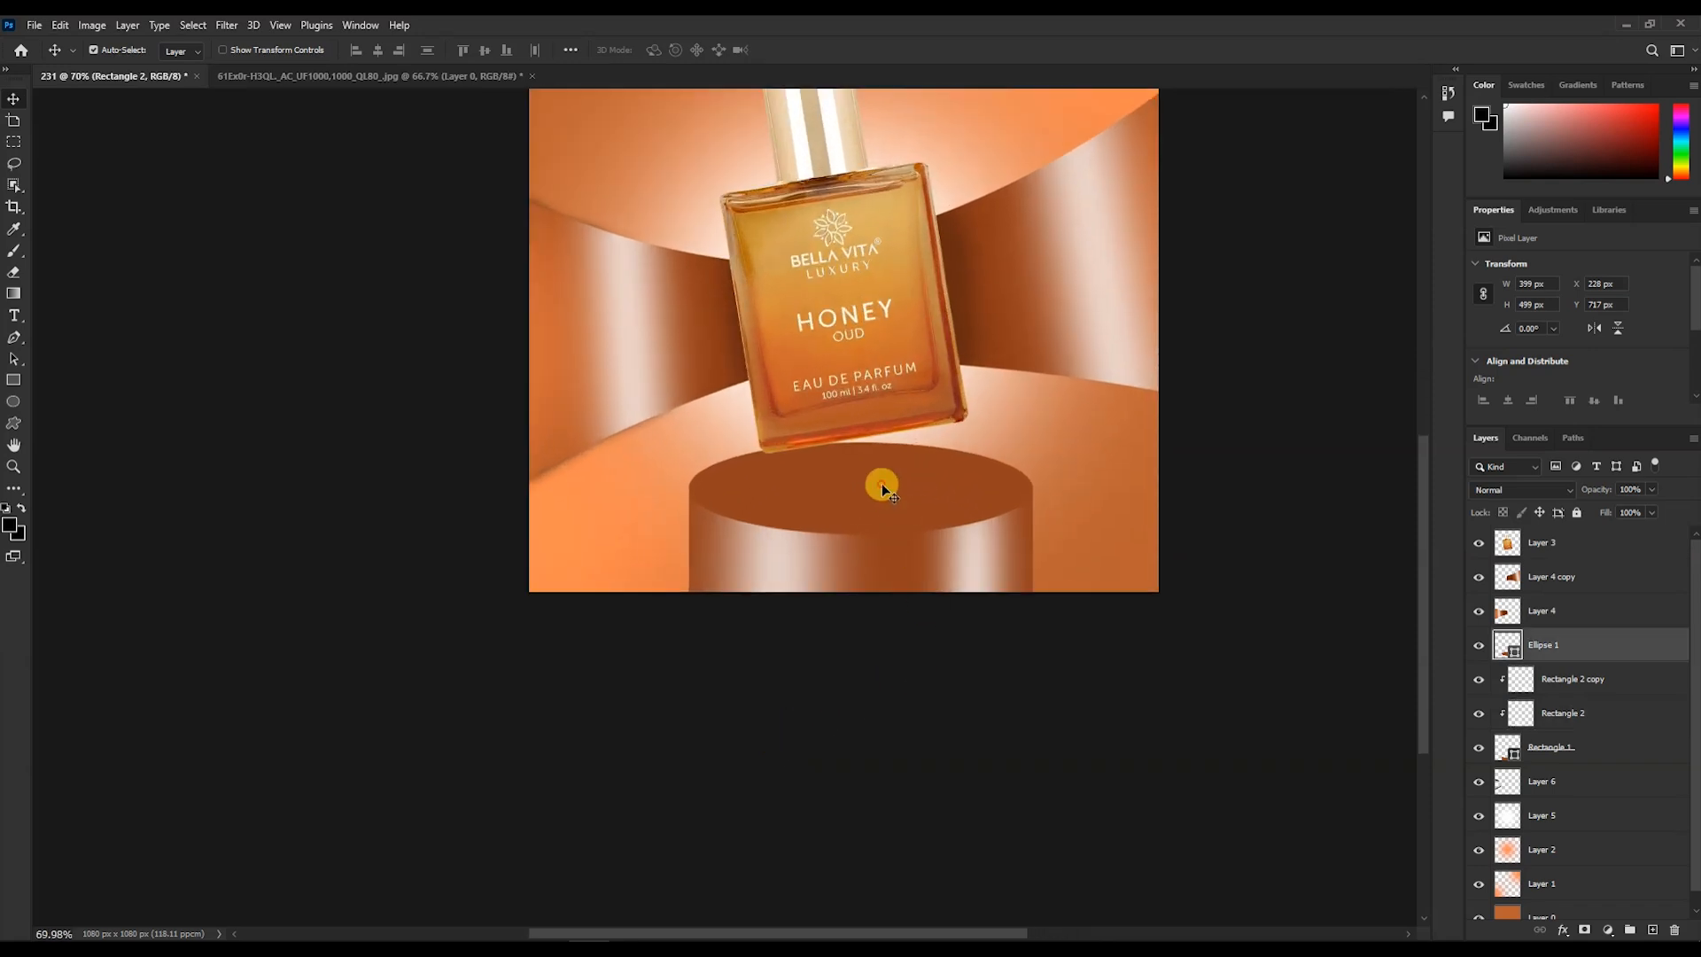
{"action": "left_click", "coordinate": [1653, 929]}
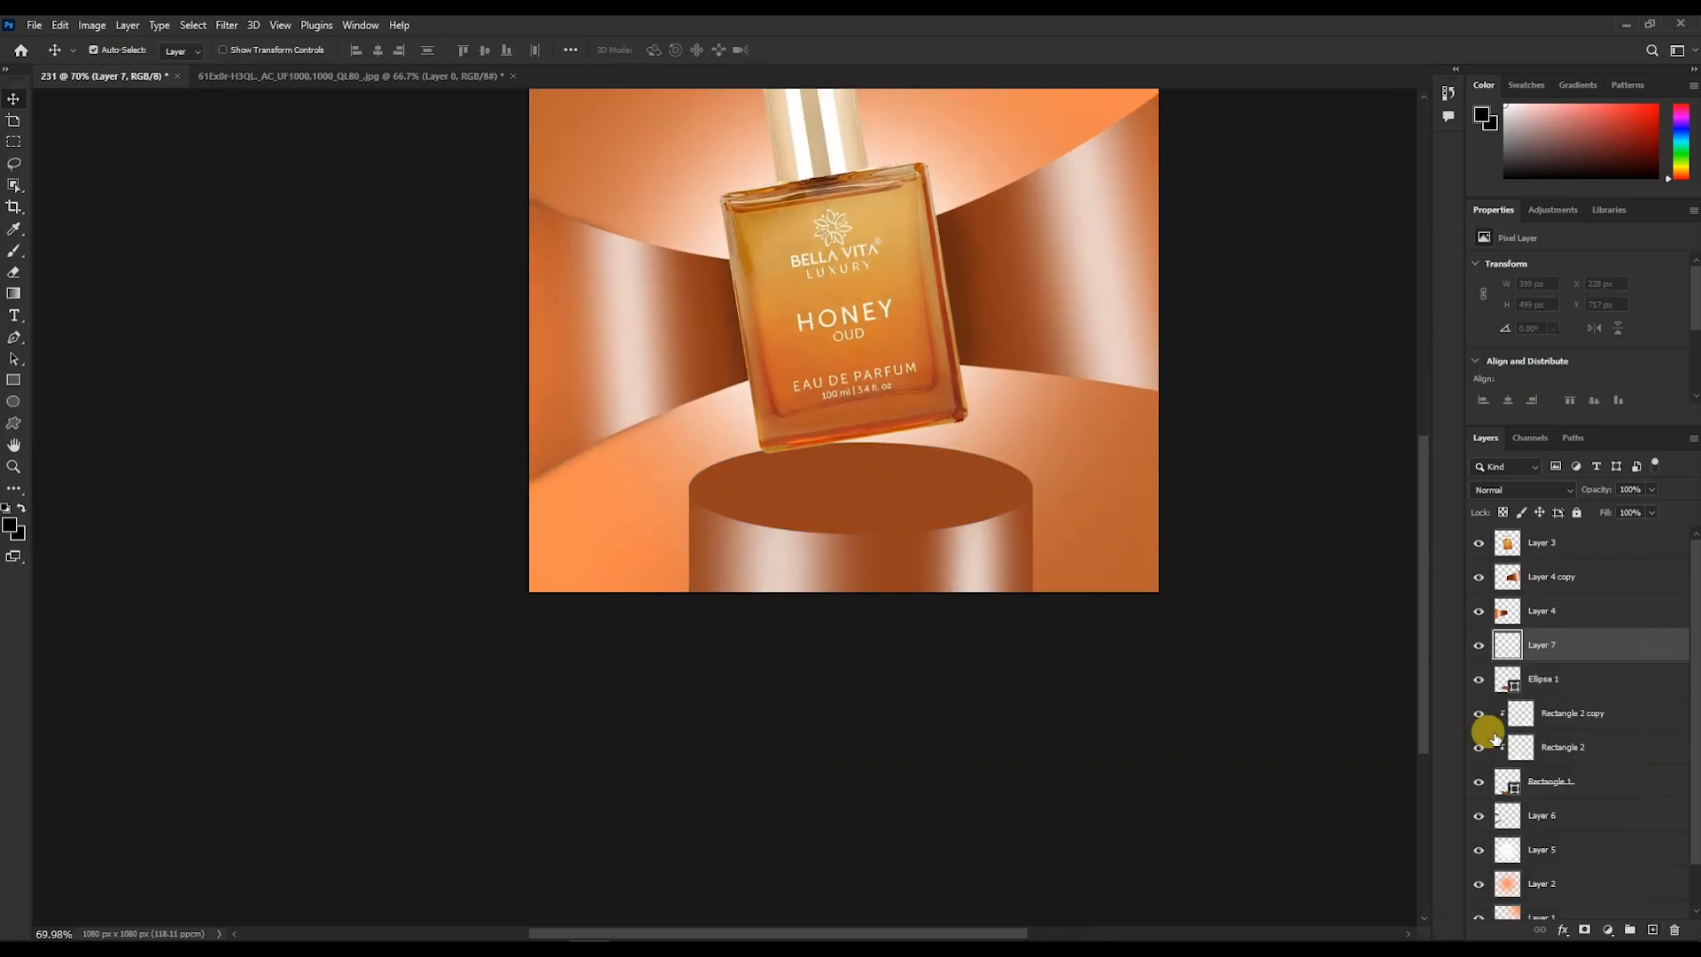
{"action": "left_click", "coordinate": [13, 381]}
{"action": "left_click_drag", "start_coordinate": [669, 451], "coordinate": [1063, 507]}
{"action": "double_click", "coordinate": [1516, 655]}
{"action": "left_click_drag", "start_coordinate": [775, 296], "coordinate": [585, 190]}
{"action": "left_click", "coordinate": [1078, 244]}
{"action": "left_click", "coordinate": [1602, 655], "text": "alt"}
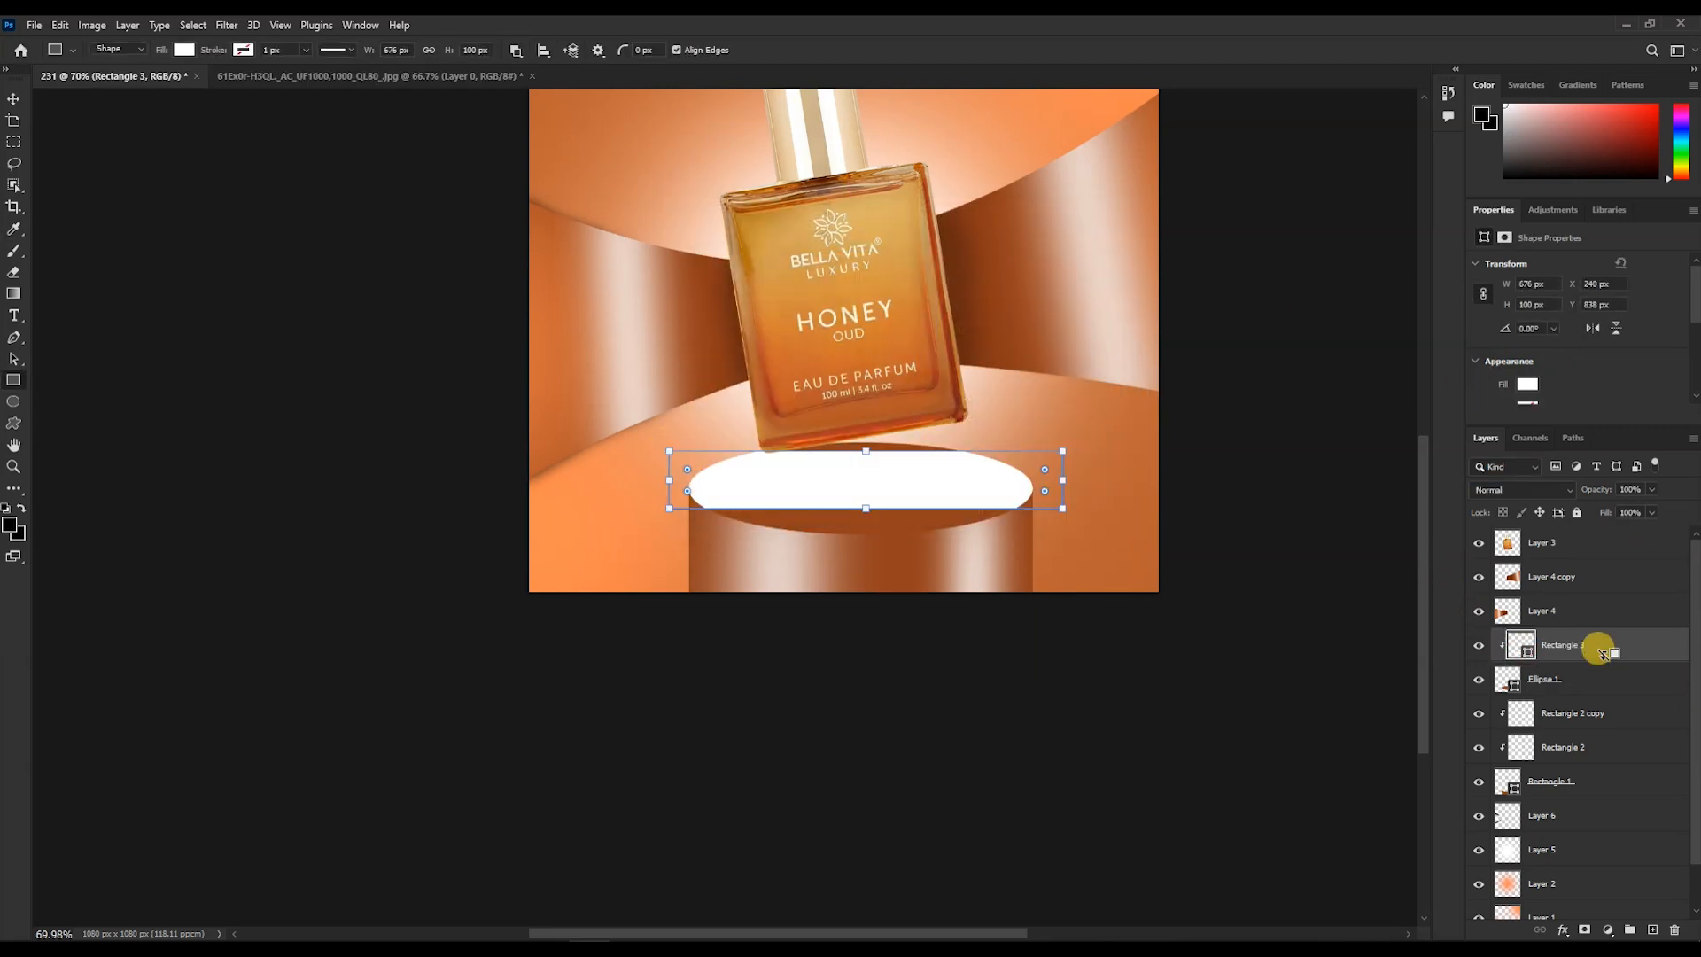
- Apply a Gaussian Blur with a radius of 40.1 pixels to the white bar for a soft top highlight
{"action": "left_click", "coordinate": [236, 30]}
{"action": "left_click", "coordinate": [239, 44]}
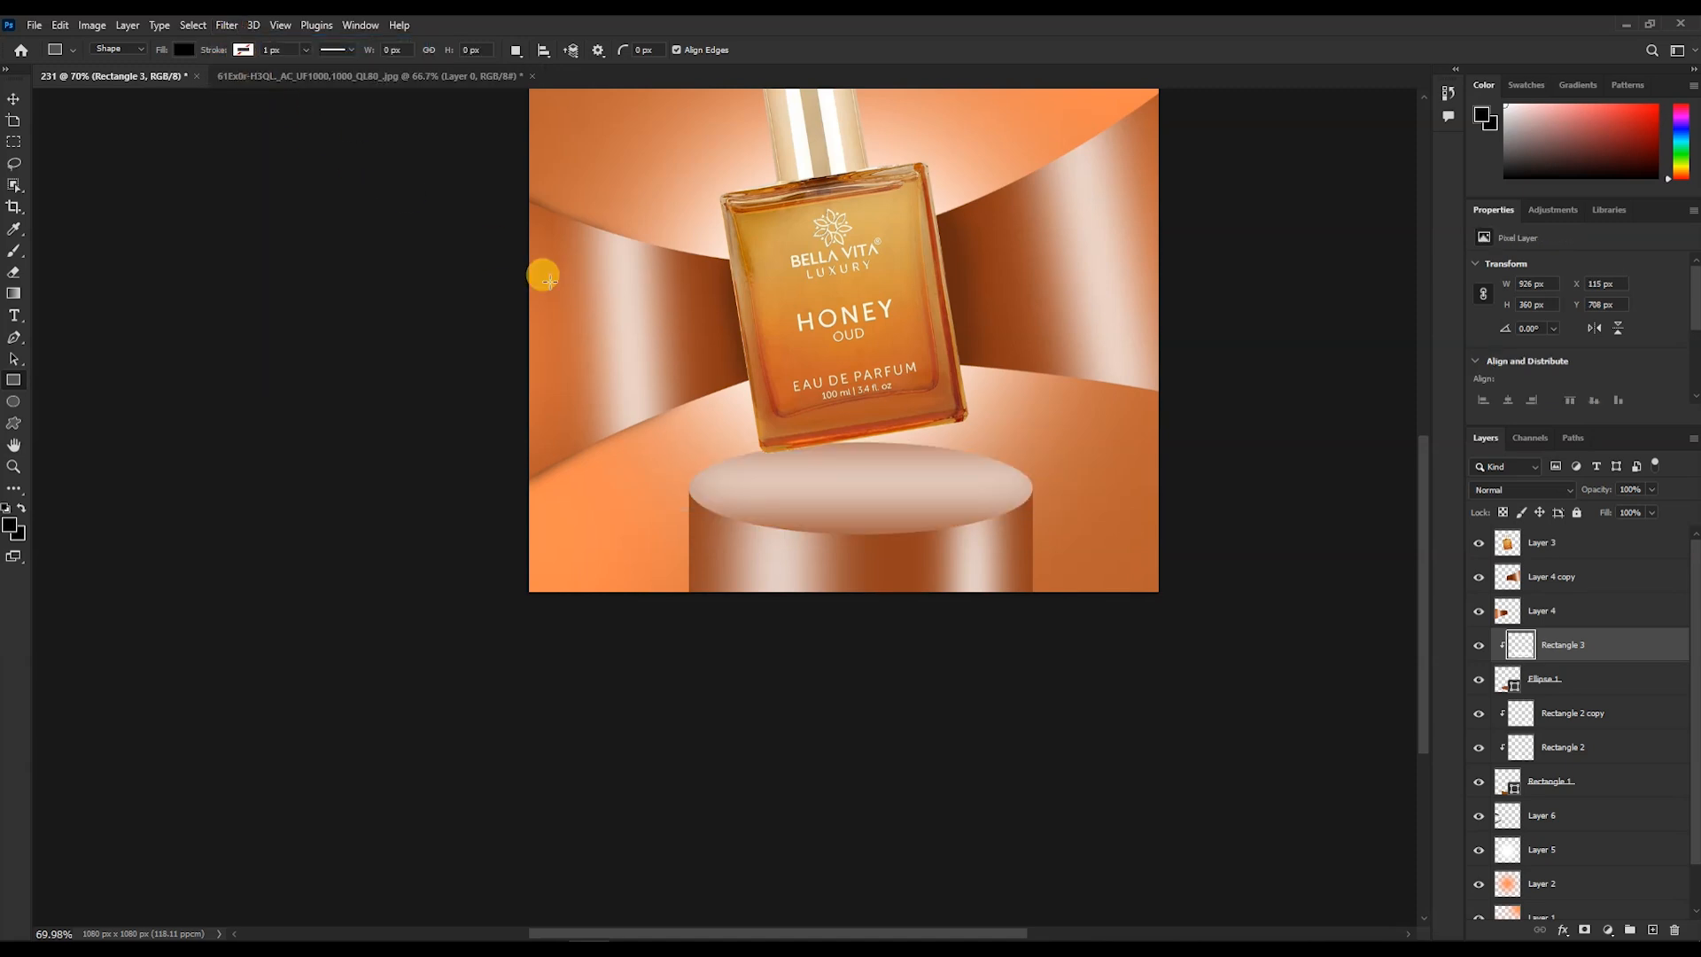
{"action": "left_click", "coordinate": [226, 26]}
{"action": "mouse_move", "coordinate": [395, 240]}
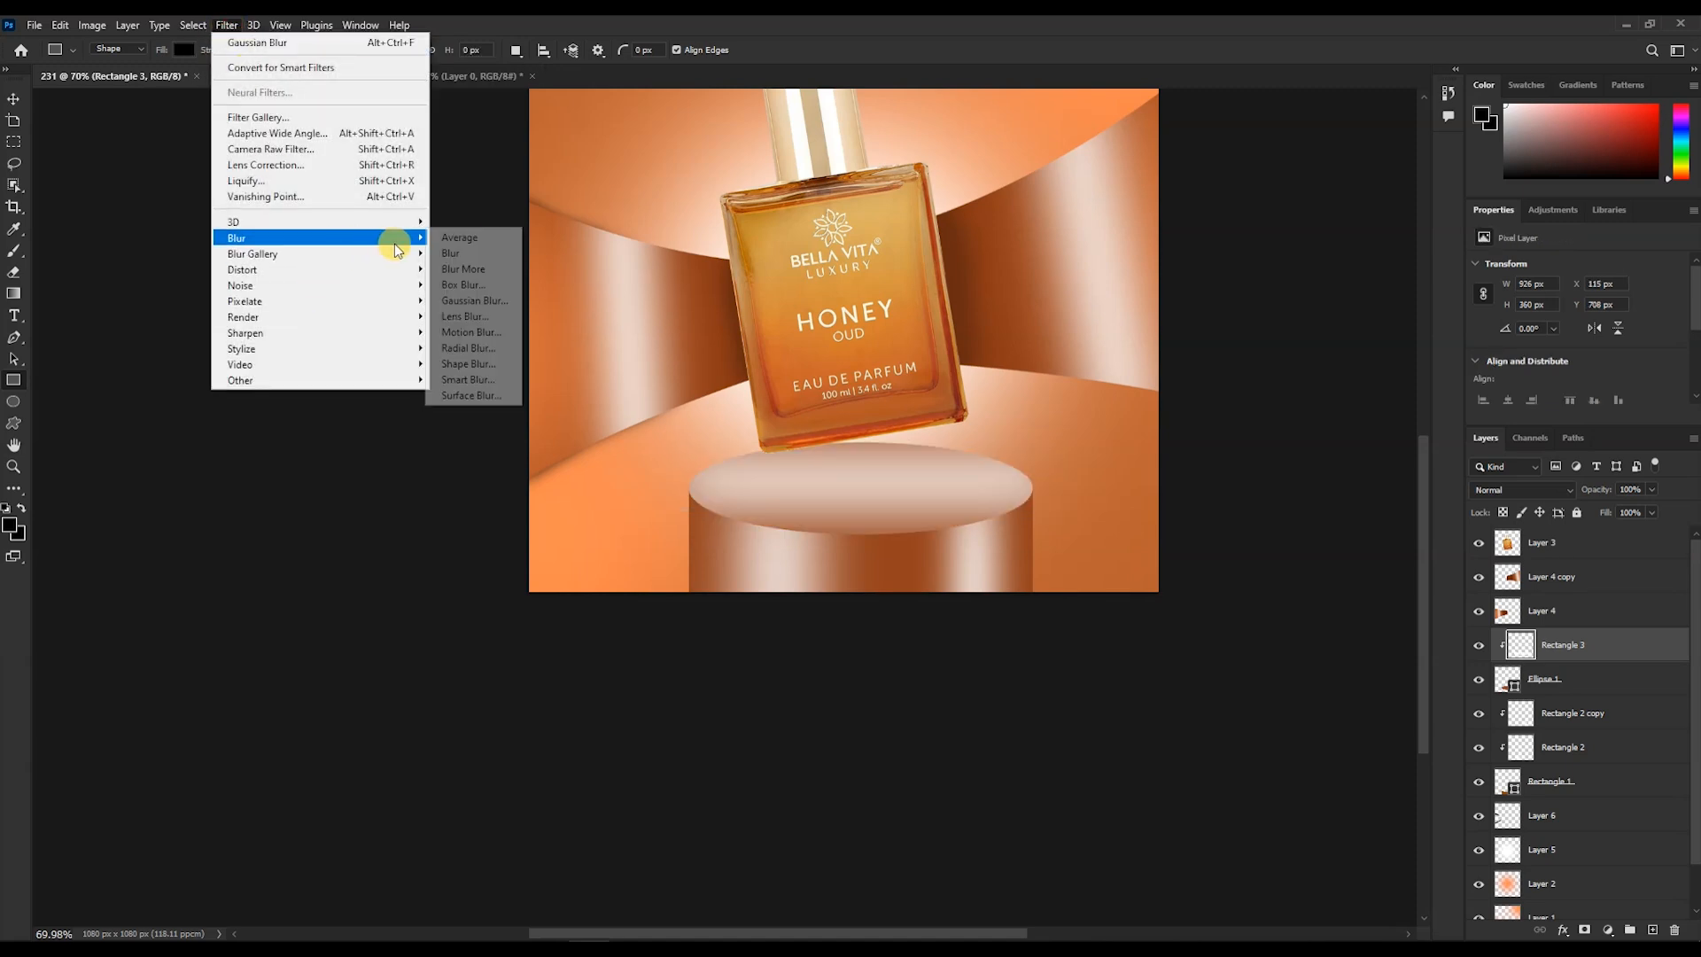
{"action": "left_click", "coordinate": [482, 315]}
{"action": "left_click_drag", "start_coordinate": [835, 213], "coordinate": [403, 215]}
{"action": "left_click_drag", "start_coordinate": [381, 474], "coordinate": [364, 481]}
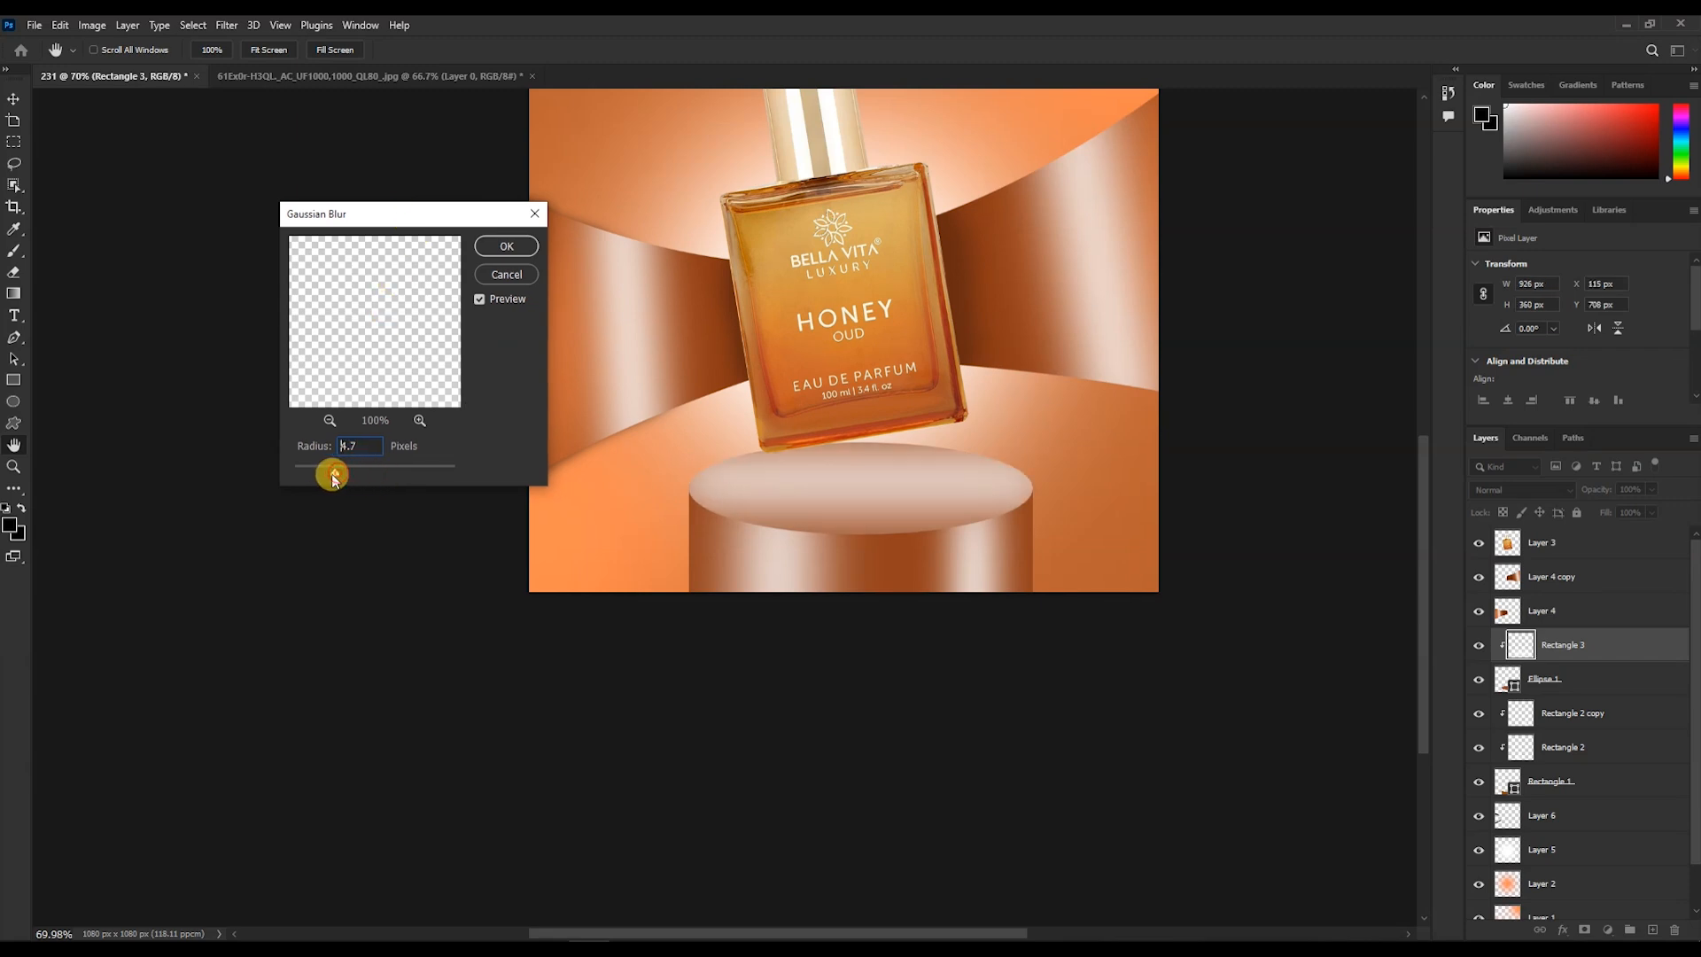
{"action": "left_click_drag", "start_coordinate": [303, 478], "coordinate": [429, 478]}
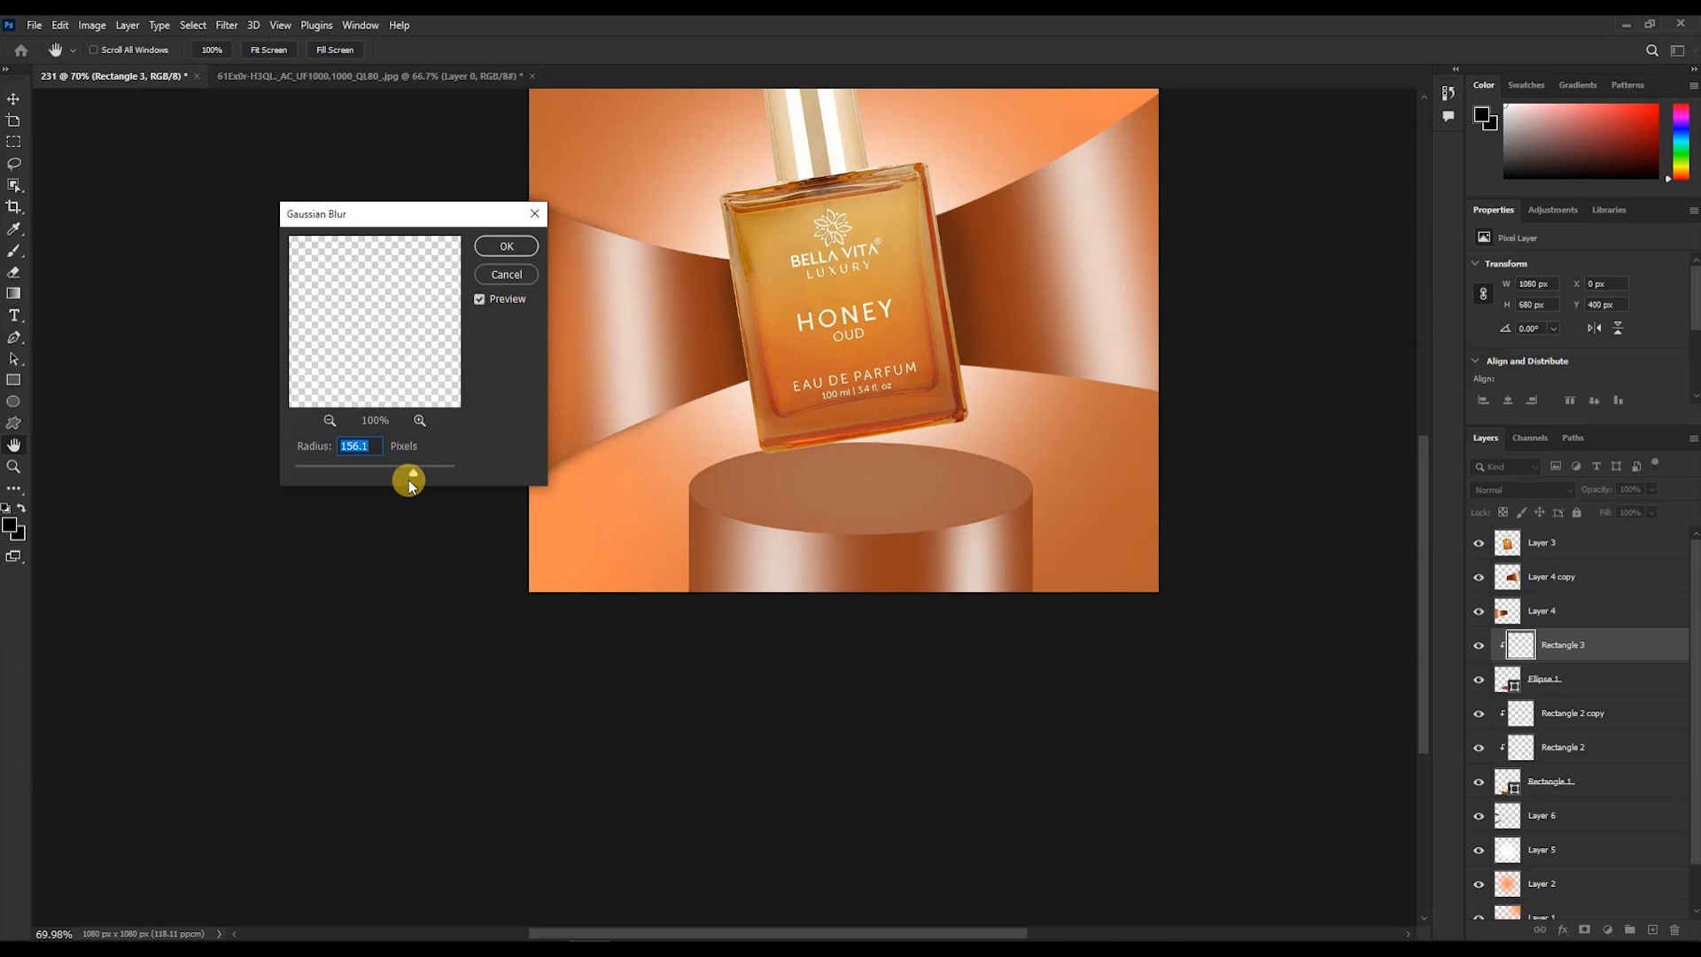
{"action": "left_click_drag", "start_coordinate": [398, 481], "coordinate": [399, 481]}
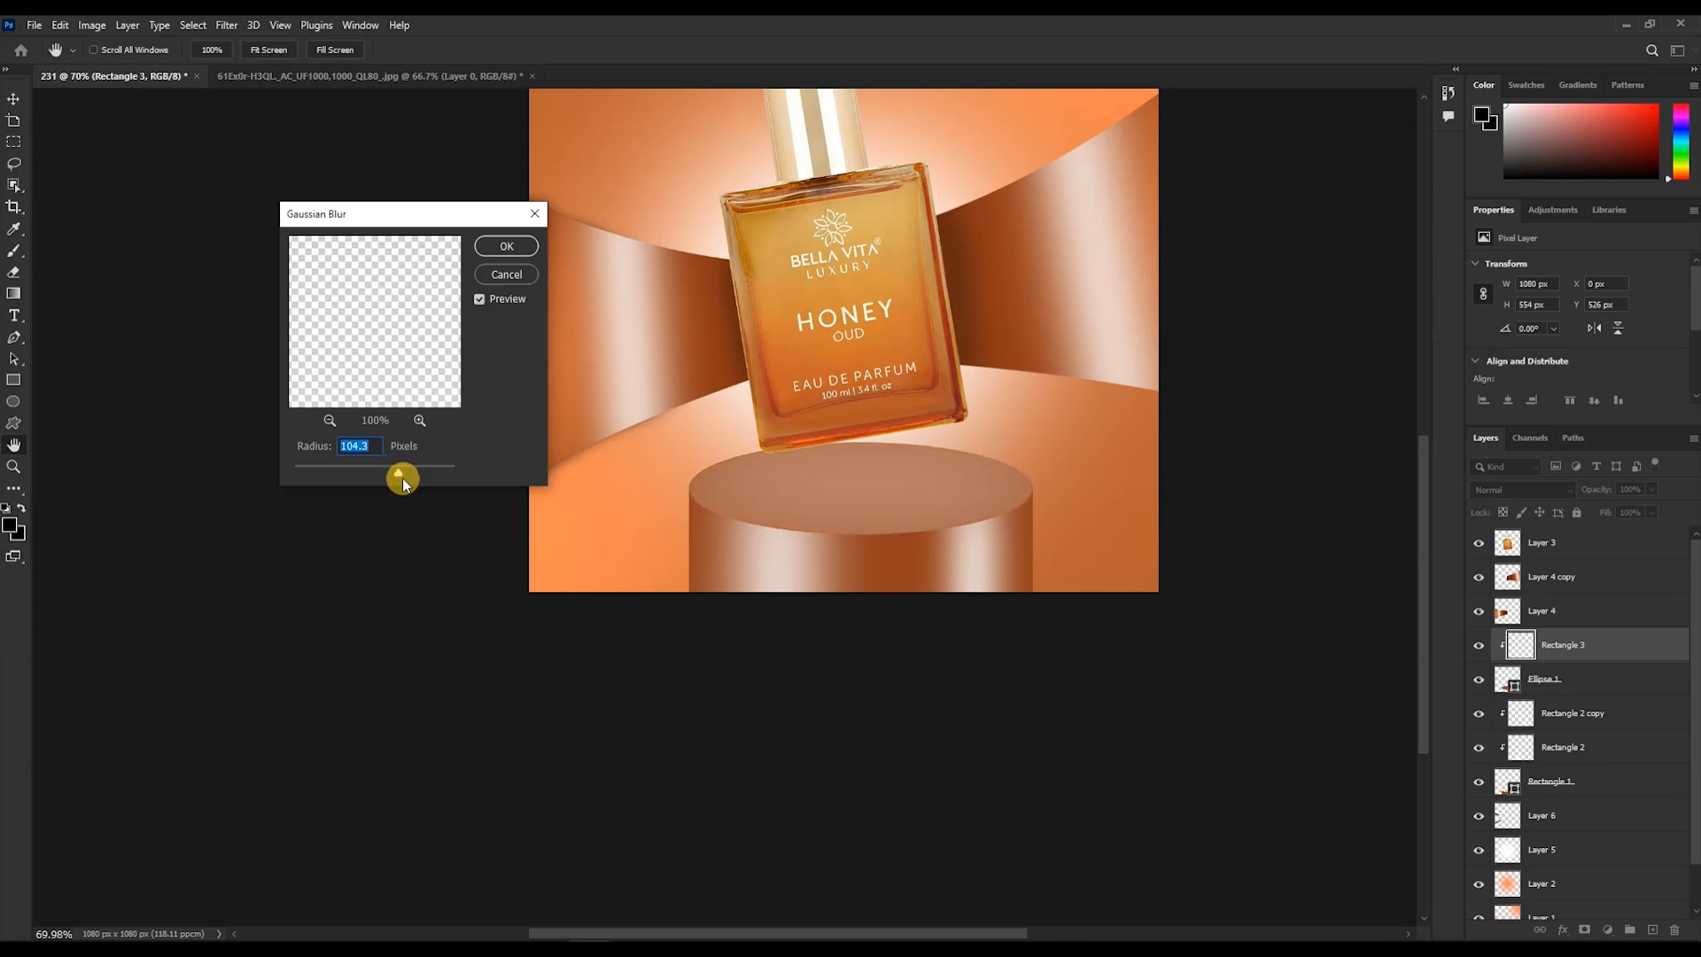
{"action": "left_click", "coordinate": [377, 476]}
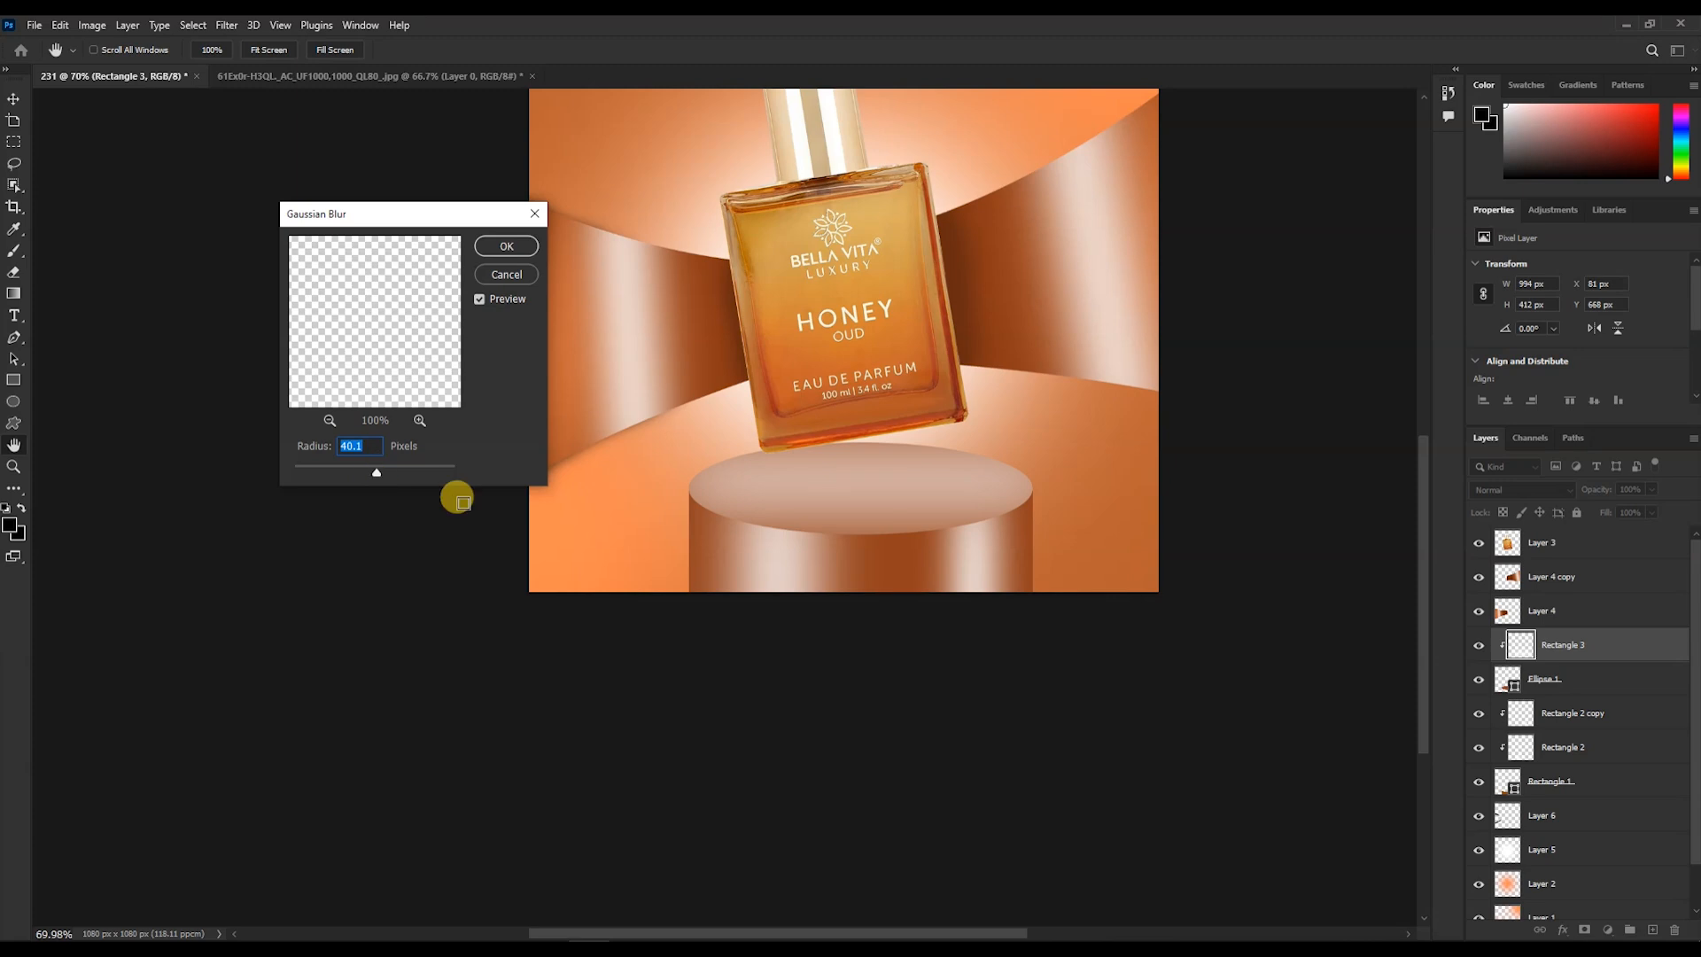
{"action": "left_click", "coordinate": [505, 247]}
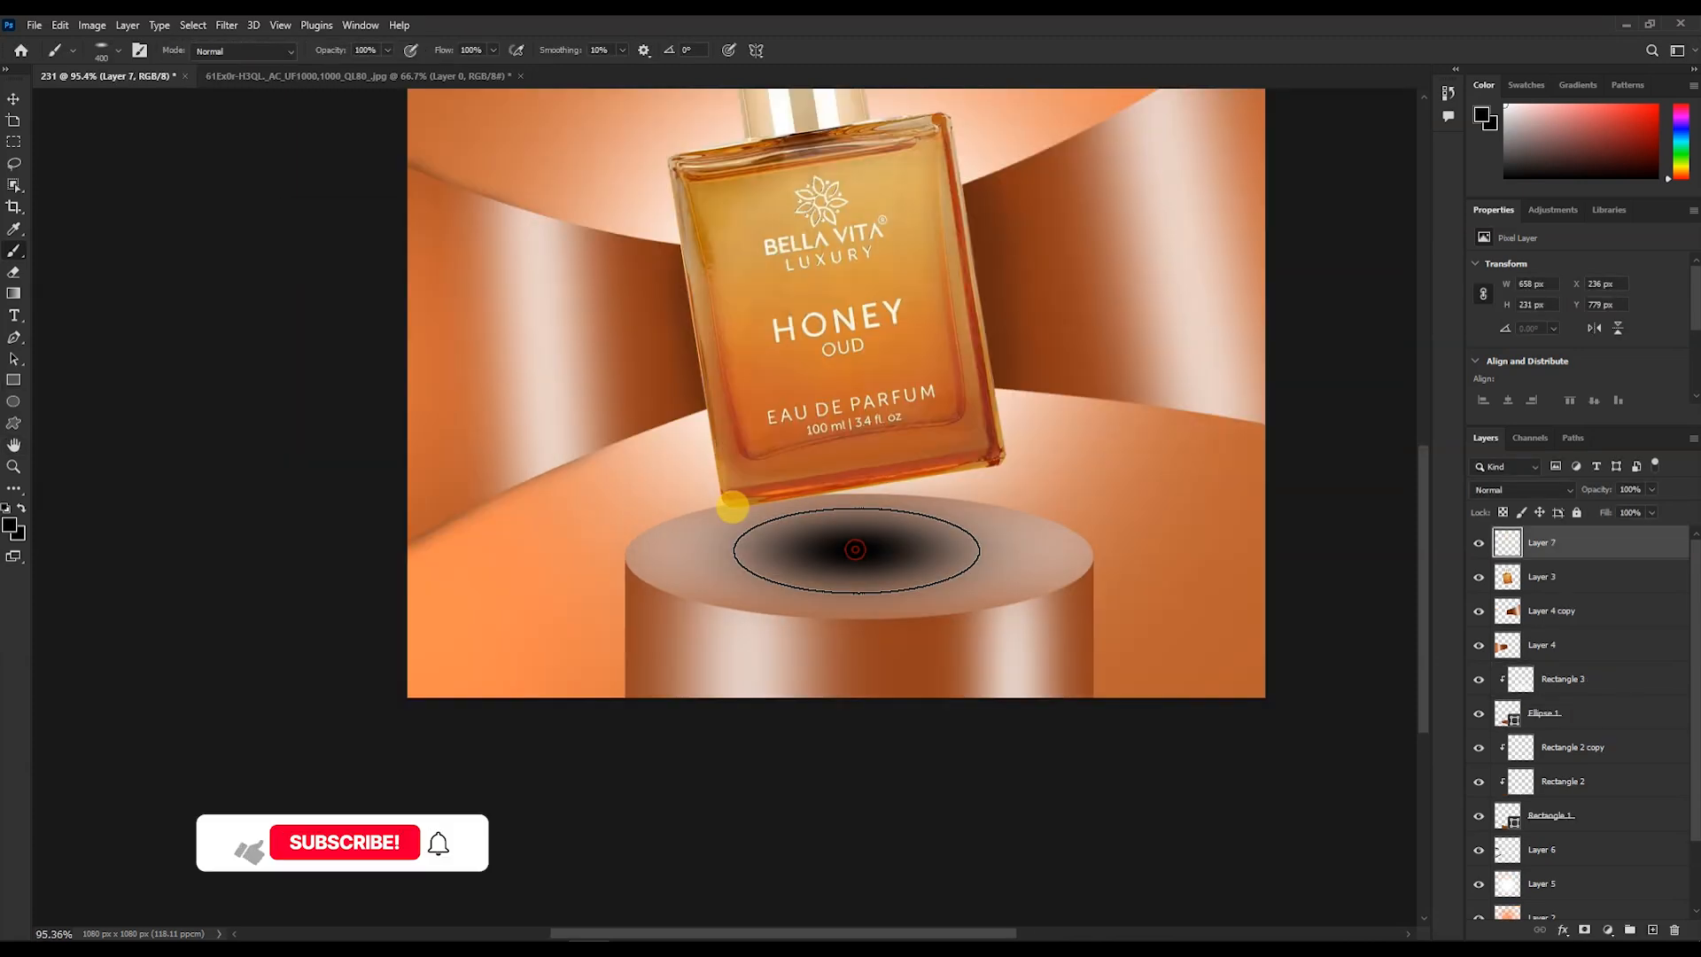
- Squash the black shadow blob into a flat ellipse on the podium top and set its blend mode to Overlay
{"action": "key", "text": "ctrl+t"}
{"action": "left_click_drag", "start_coordinate": [869, 642], "coordinate": [888, 558]}
{"action": "left_click_drag", "start_coordinate": [1118, 549], "coordinate": [1084, 549]}
{"action": "left_click_drag", "start_coordinate": [867, 552], "coordinate": [892, 550]}
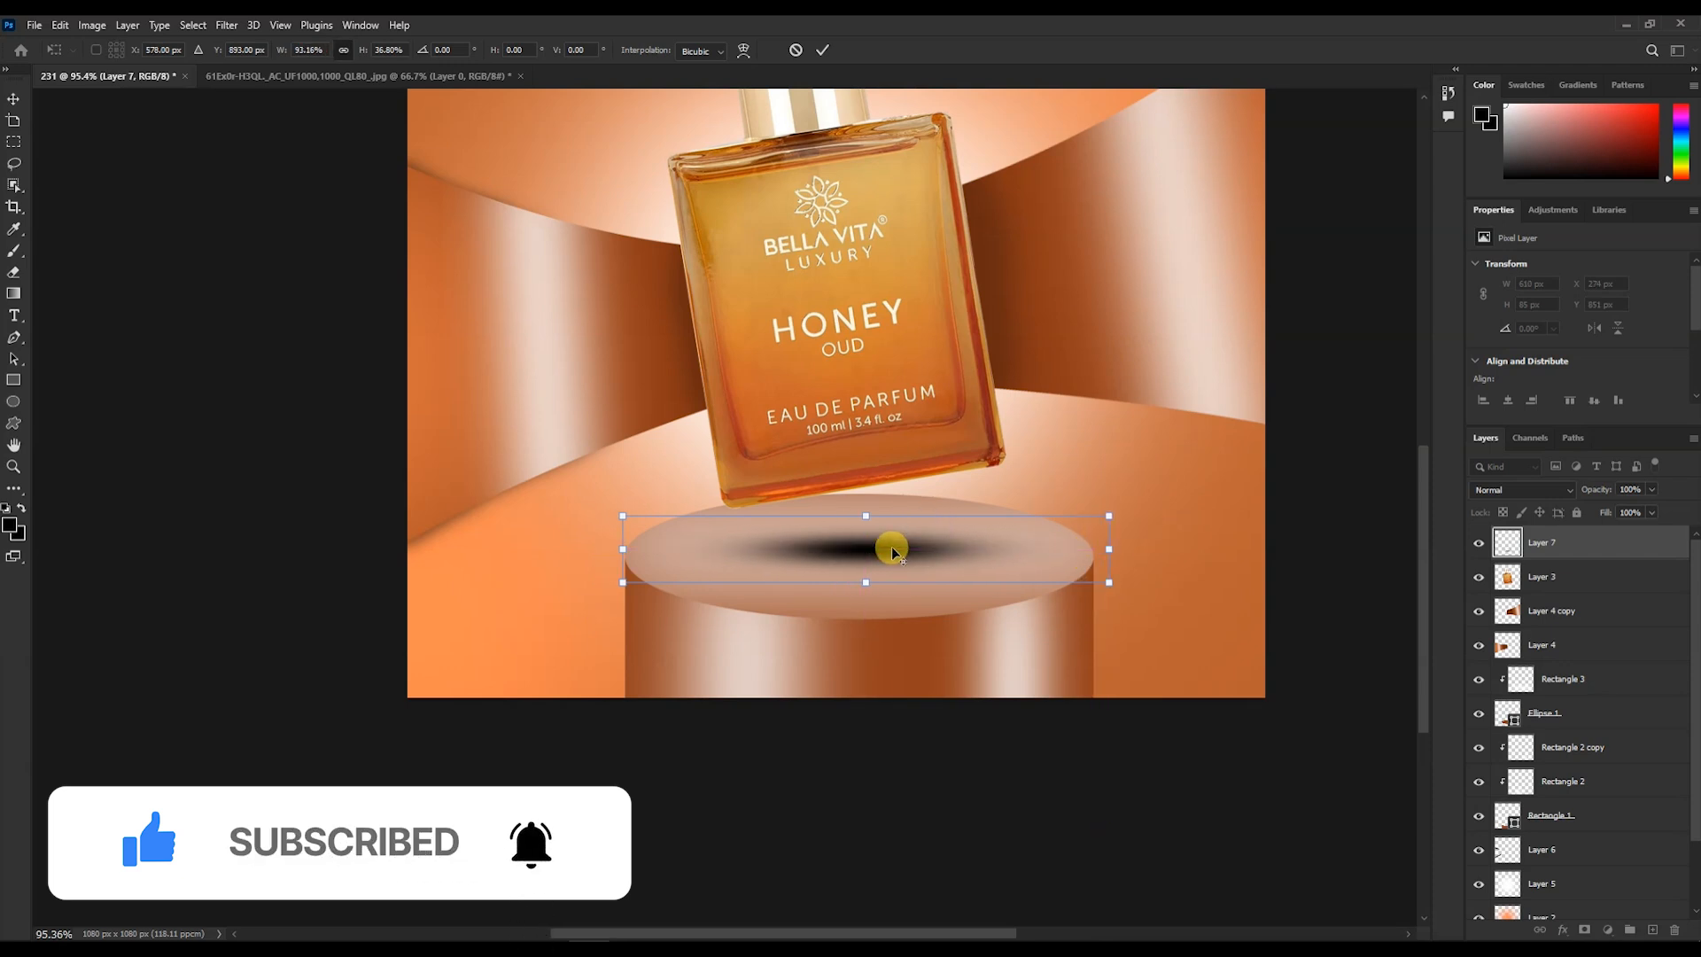
{"action": "scroll", "coordinate": [892, 550], "scroll_direction": "down", "scroll_amount": 3}
{"action": "left_click", "coordinate": [1548, 493]}
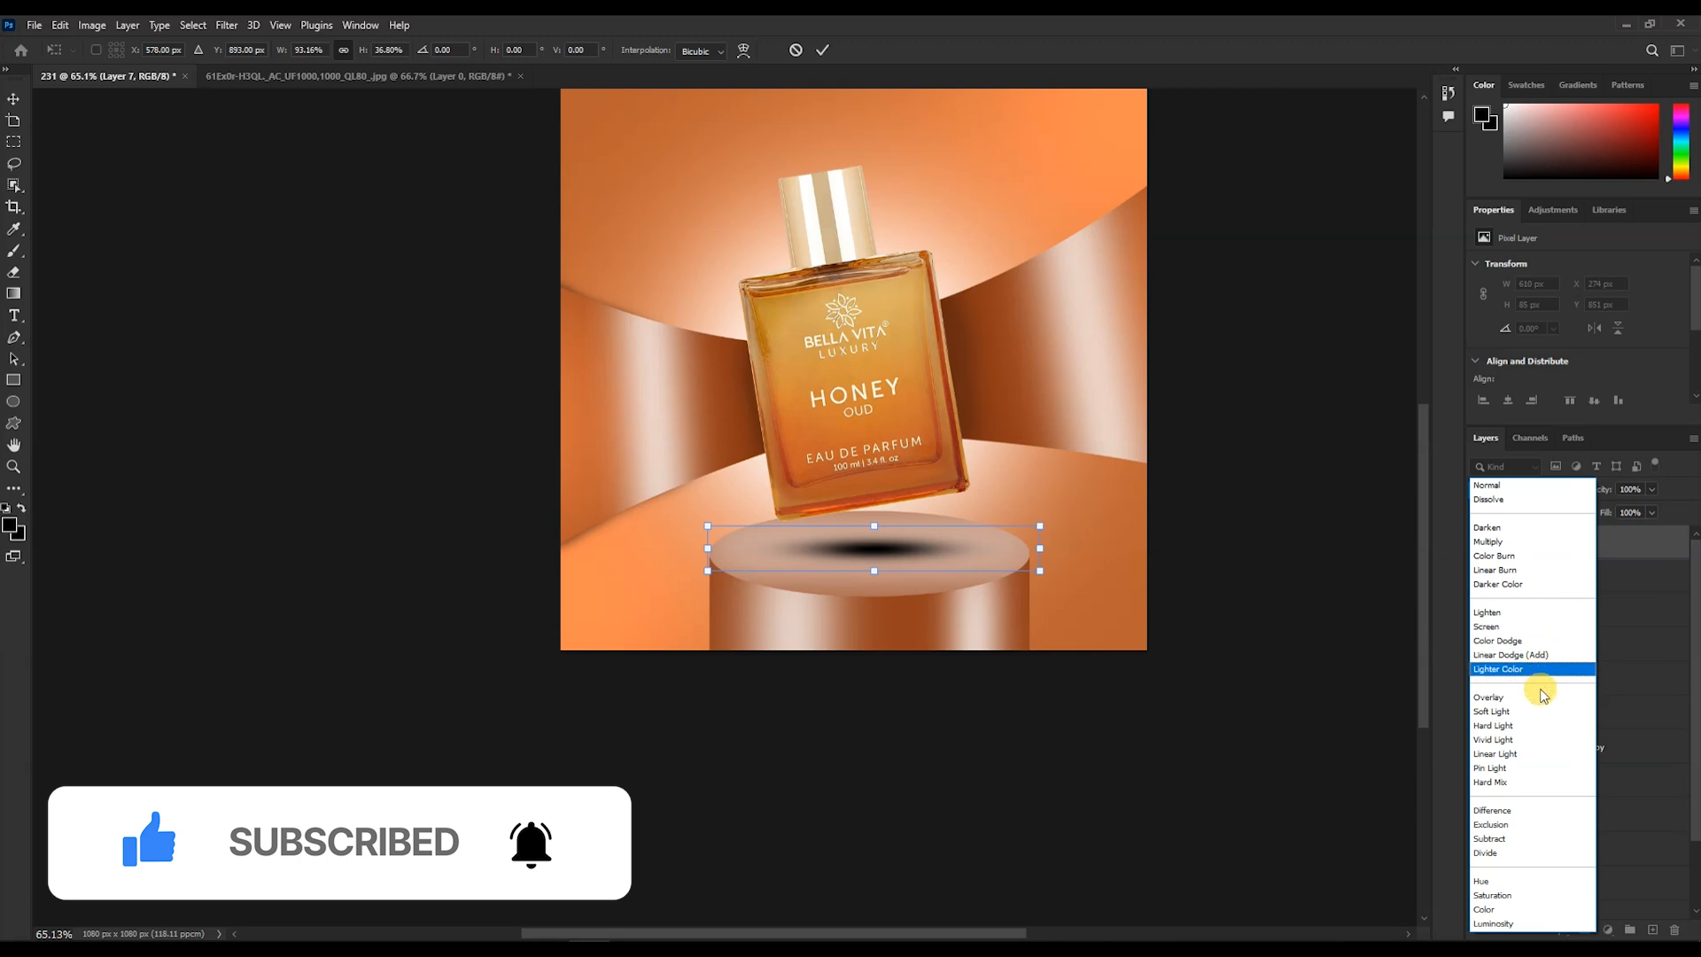
{"action": "left_click", "coordinate": [831, 53]}
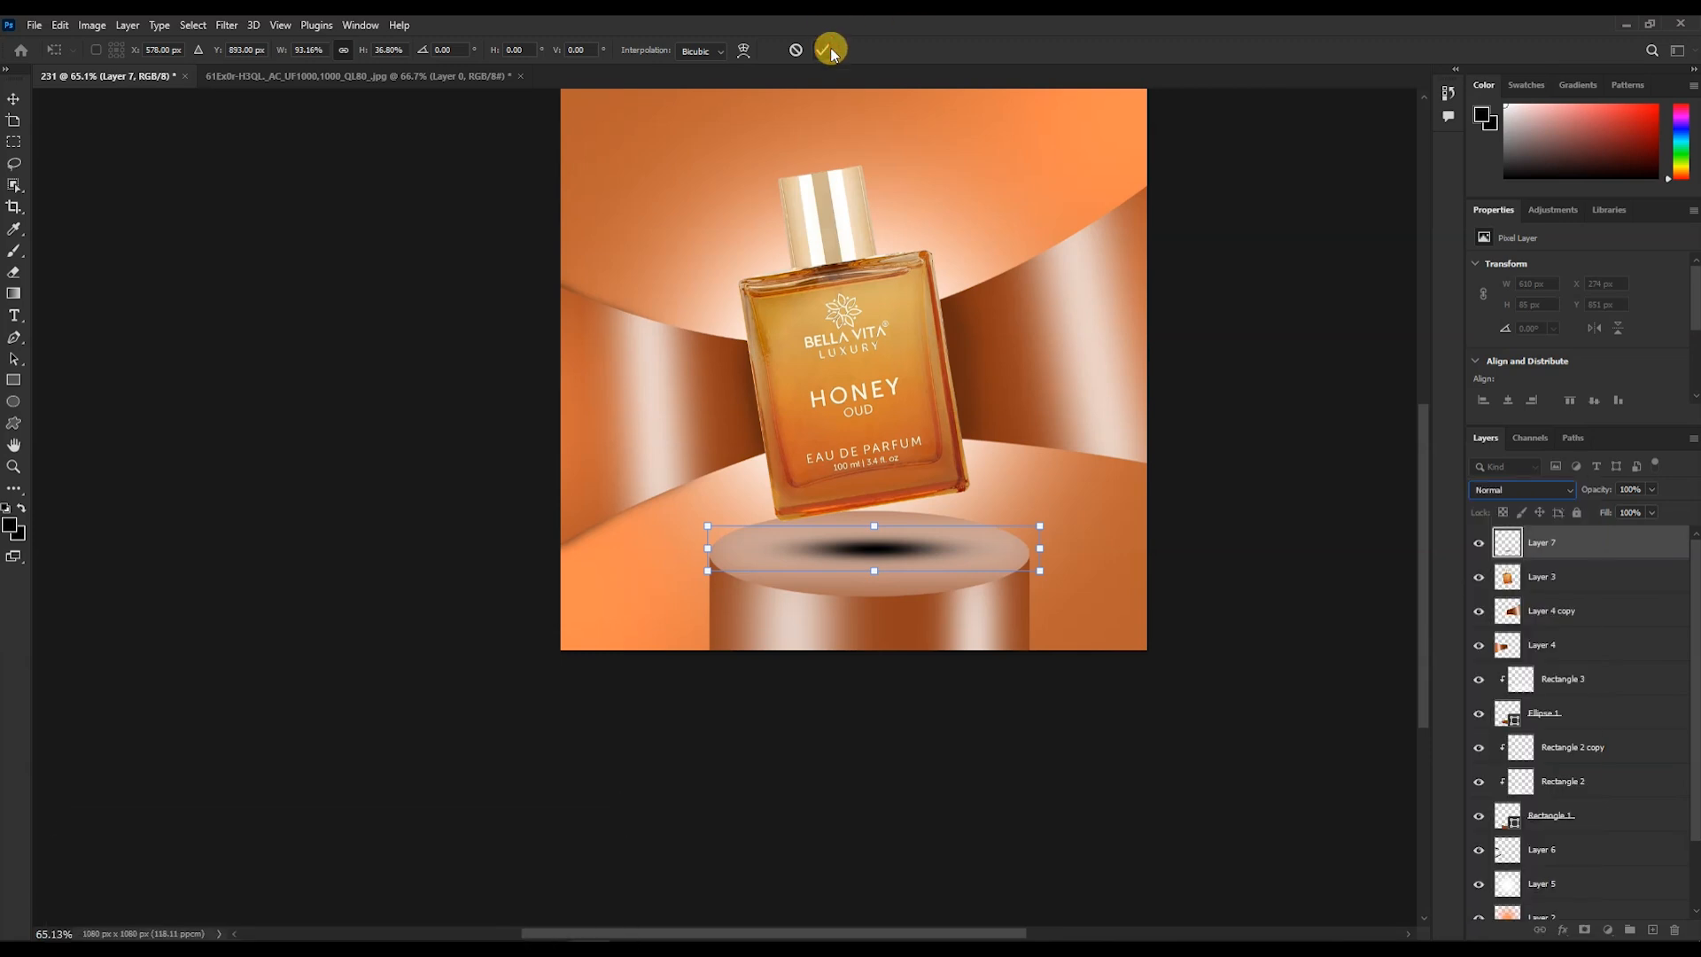
{"action": "left_click", "coordinate": [822, 53]}
{"action": "left_click", "coordinate": [1524, 490]}
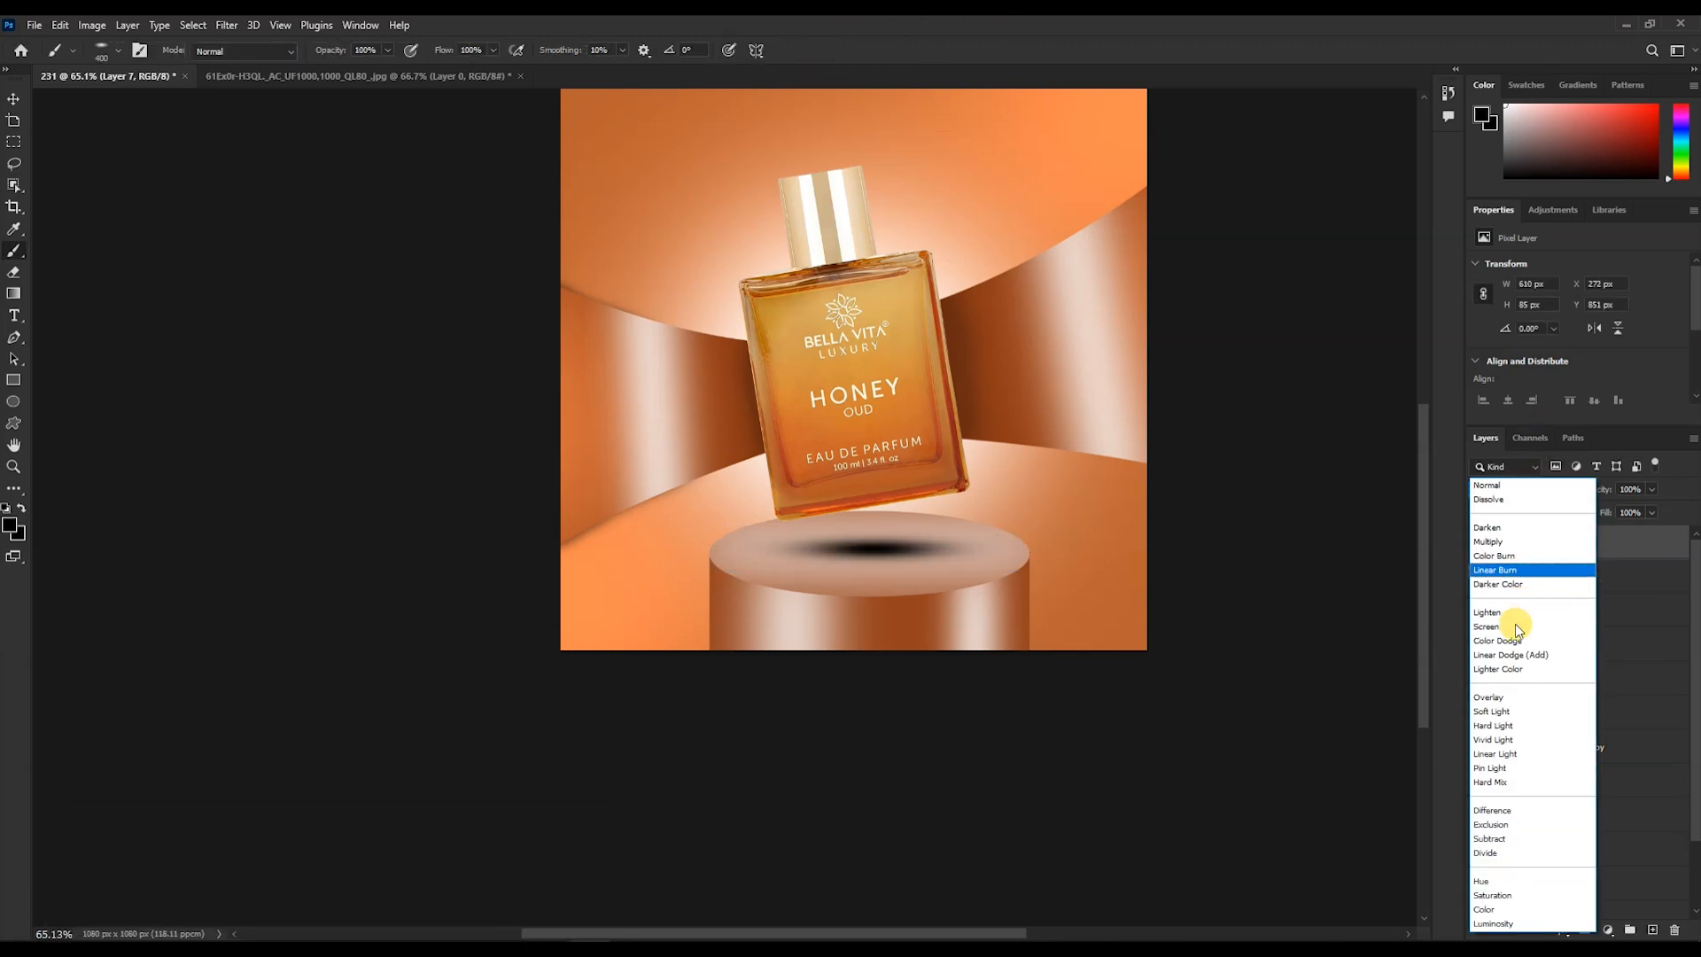
{"action": "left_click", "coordinate": [1520, 699]}
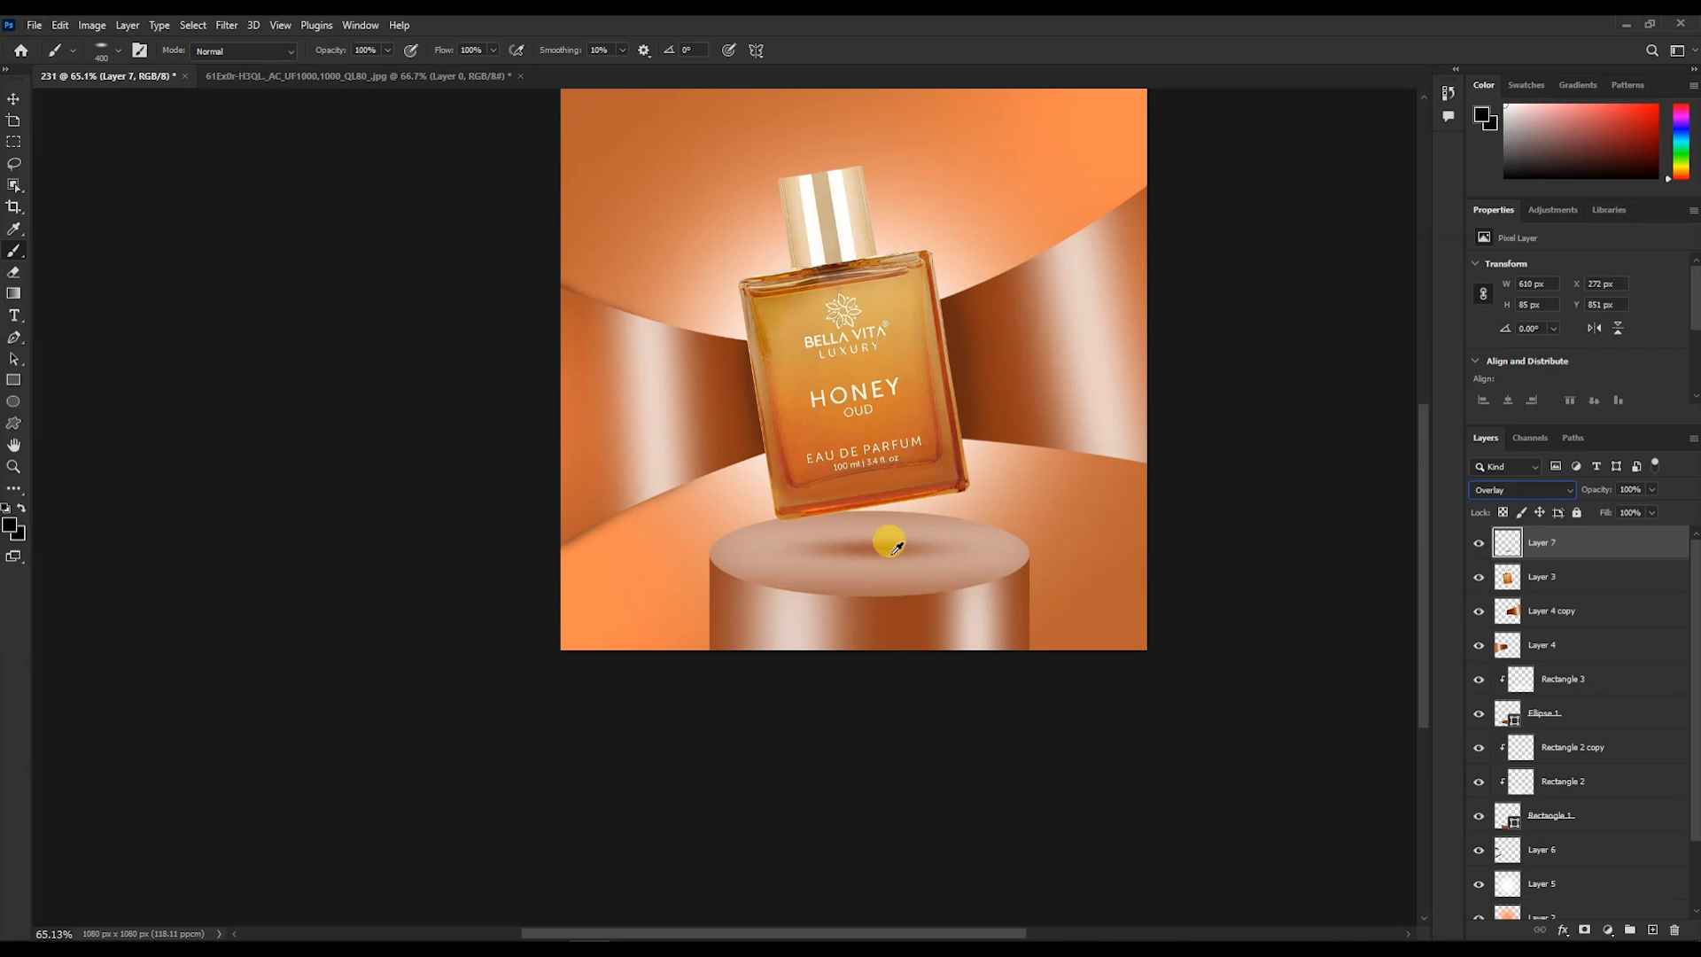
- Resize the podium shadow to about 658 x 106 px and lower it slightly
{"action": "left_click", "coordinate": [13, 98]}
{"action": "scroll", "coordinate": [882, 554], "scroll_direction": "up", "scroll_amount": 3}
{"action": "key", "text": "ctrl+t"}
{"action": "left_click_drag", "start_coordinate": [872, 579], "coordinate": [874, 588]}
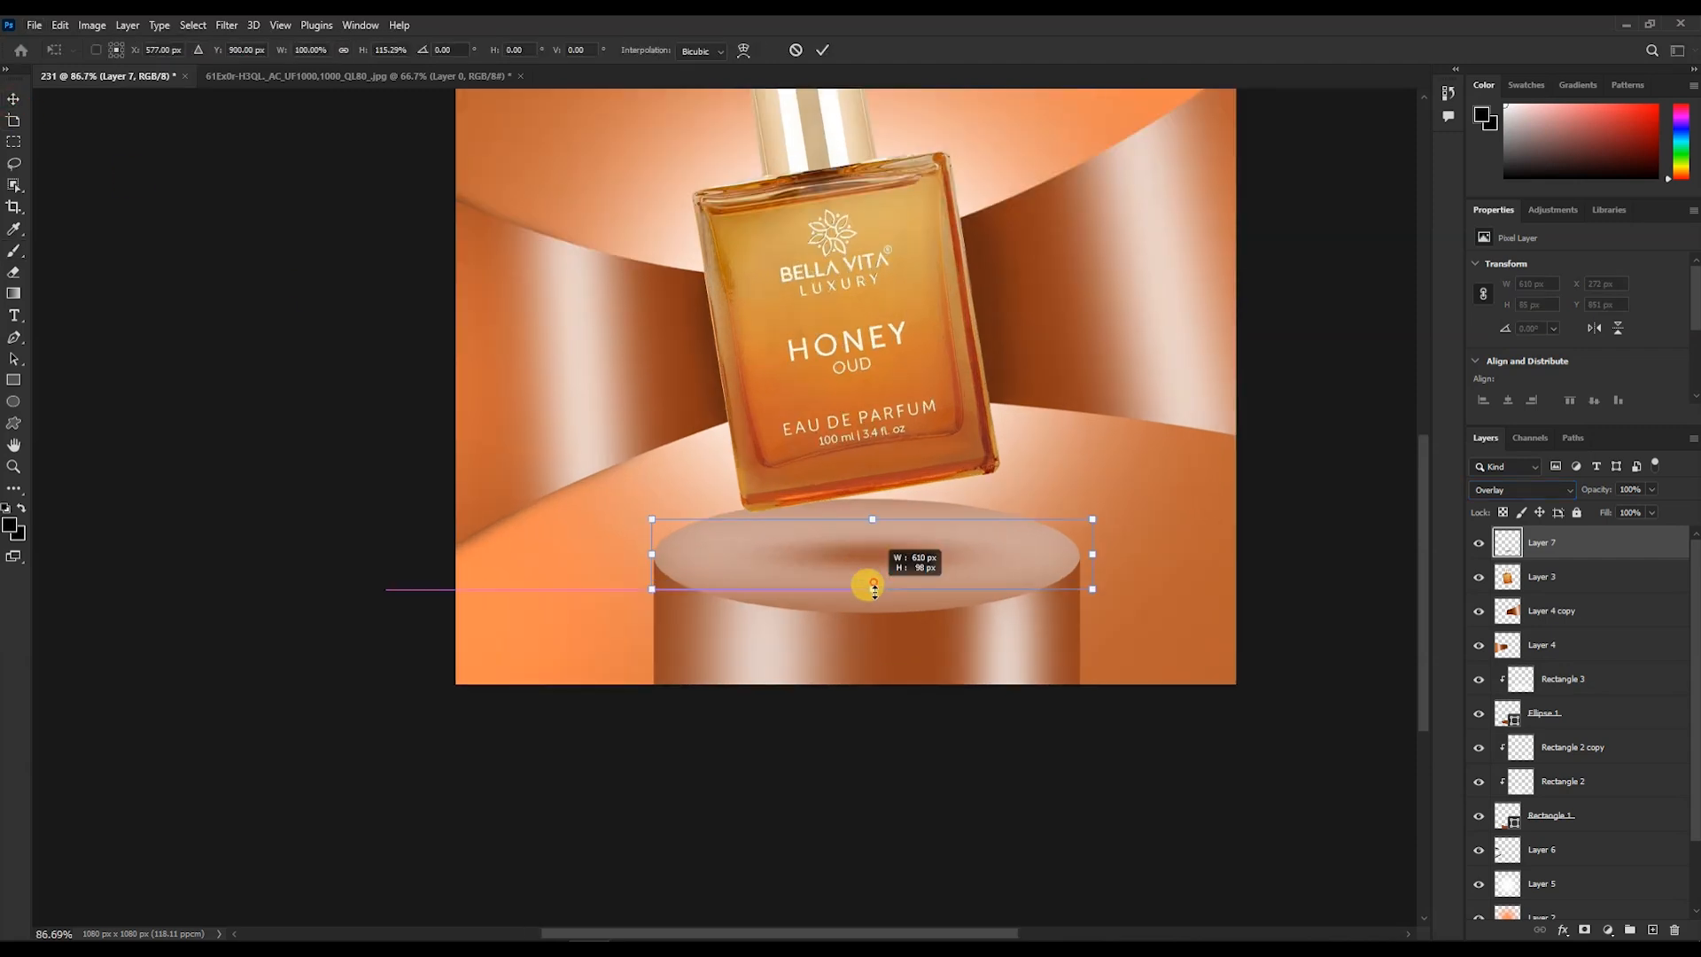
{"action": "left_click_drag", "start_coordinate": [872, 519], "coordinate": [873, 513]}
{"action": "left_click_drag", "start_coordinate": [1092, 553], "coordinate": [1126, 550]}
{"action": "left_click_drag", "start_coordinate": [929, 555], "coordinate": [928, 567]}
{"action": "left_click", "coordinate": [826, 54]}
- Bring the honeycomb image in as a layer behind the ribbons and position it over the canvas
{"action": "scroll", "coordinate": [907, 344], "scroll_direction": "down", "scroll_amount": 4}
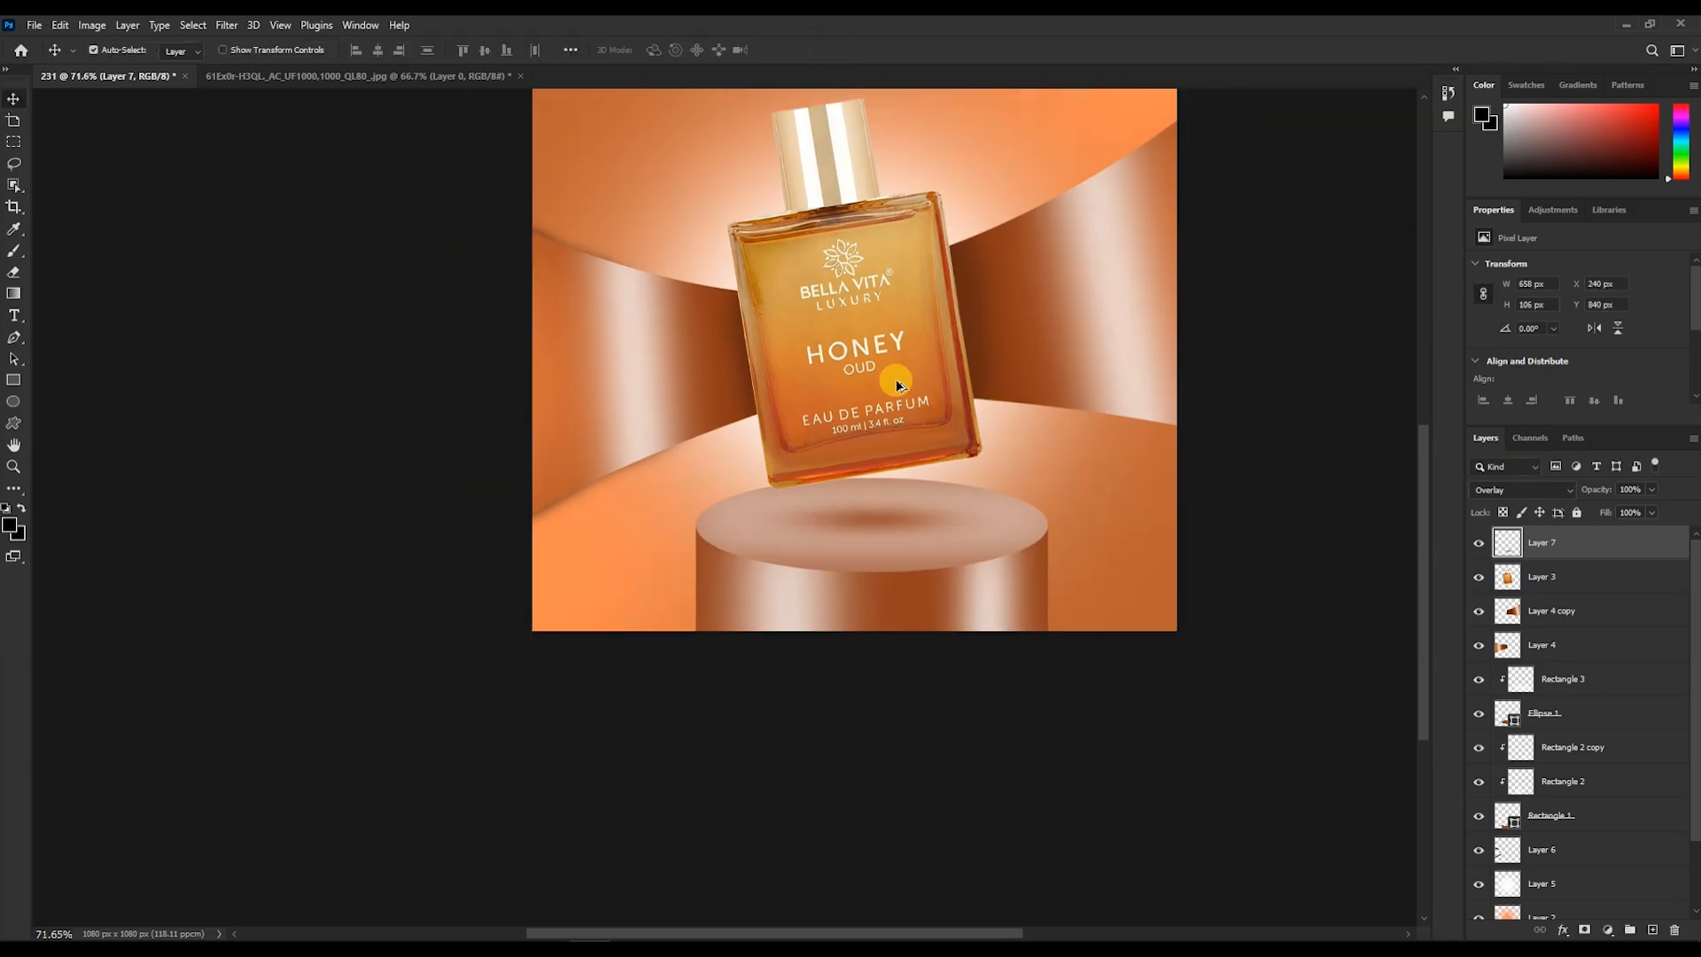
{"action": "scroll", "coordinate": [853, 332], "scroll_direction": "up", "scroll_amount": 2}
{"action": "scroll", "coordinate": [853, 335], "scroll_direction": "up", "scroll_amount": 2}
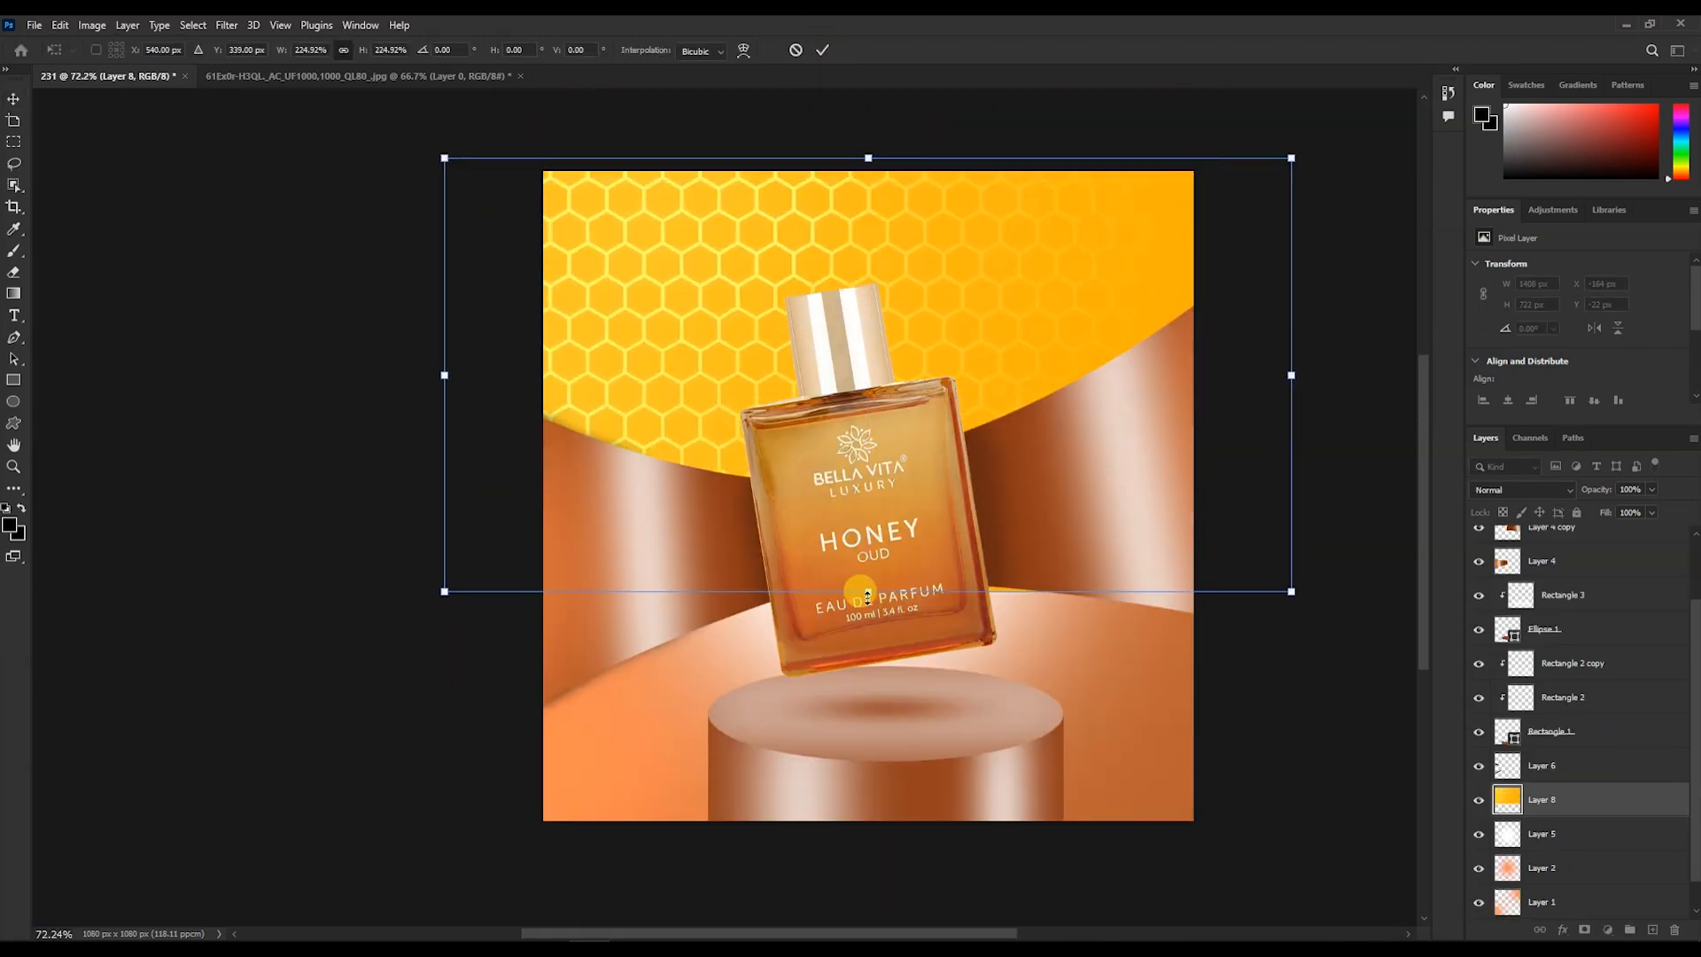
{"action": "left_click_drag", "start_coordinate": [868, 593], "coordinate": [505, 765]}
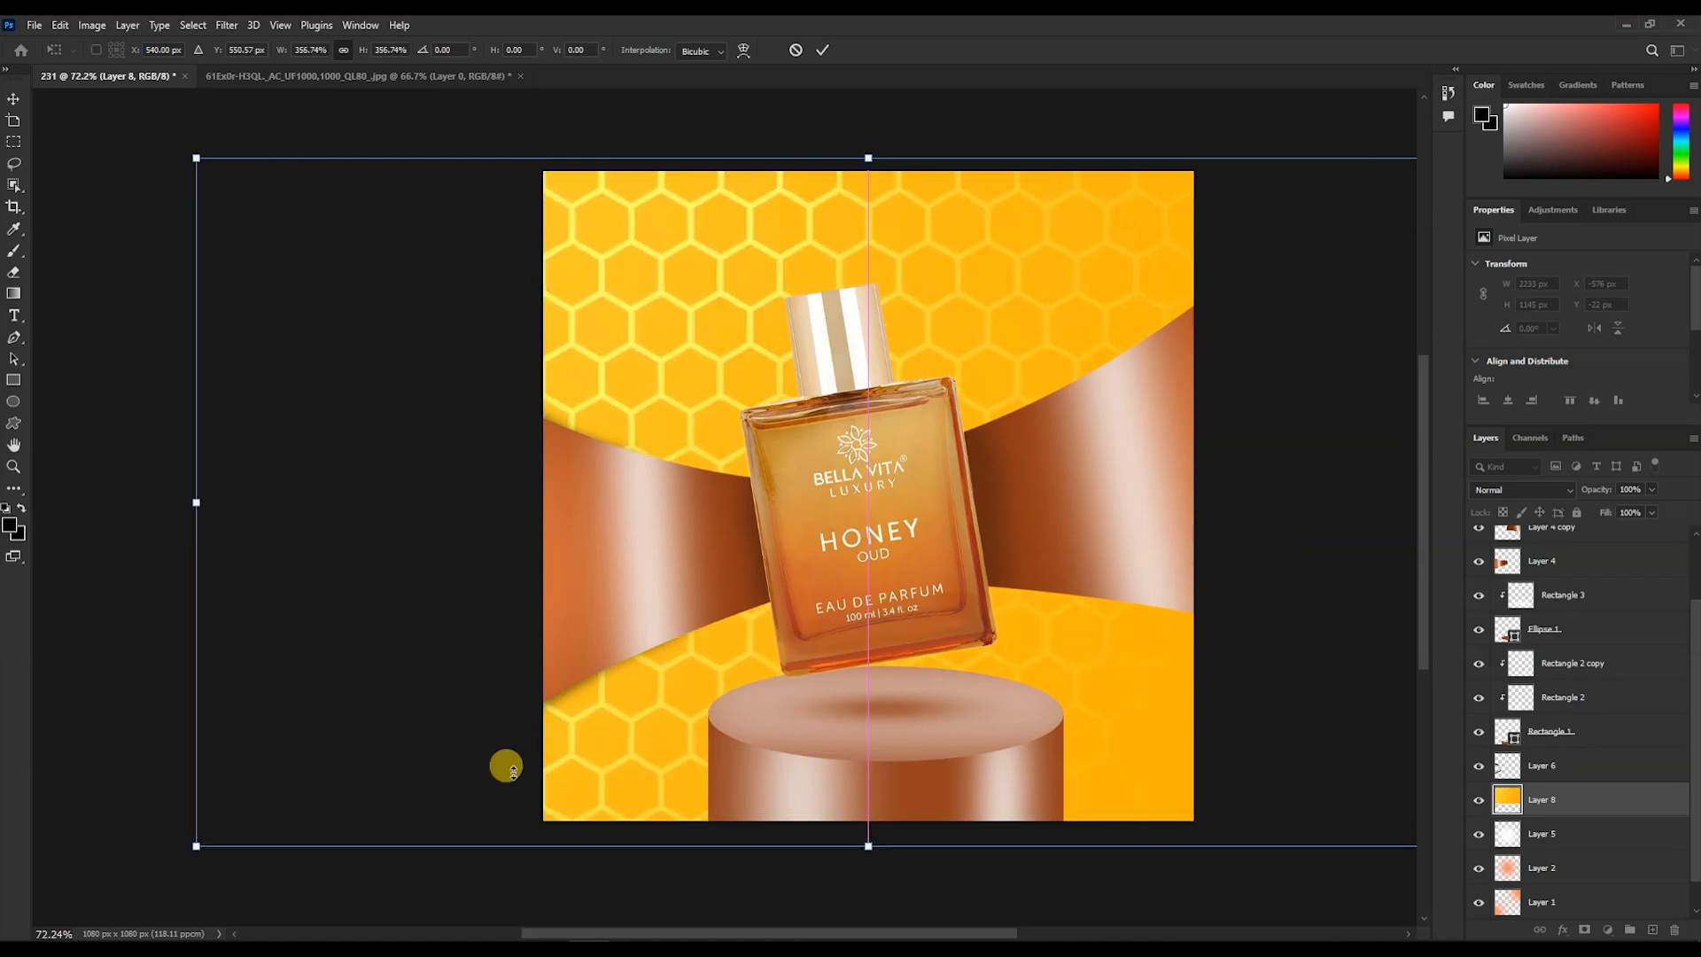
{"action": "scroll", "coordinate": [903, 709], "scroll_direction": "down", "scroll_amount": 3}
{"action": "left_click_drag", "start_coordinate": [694, 363], "coordinate": [737, 363]}
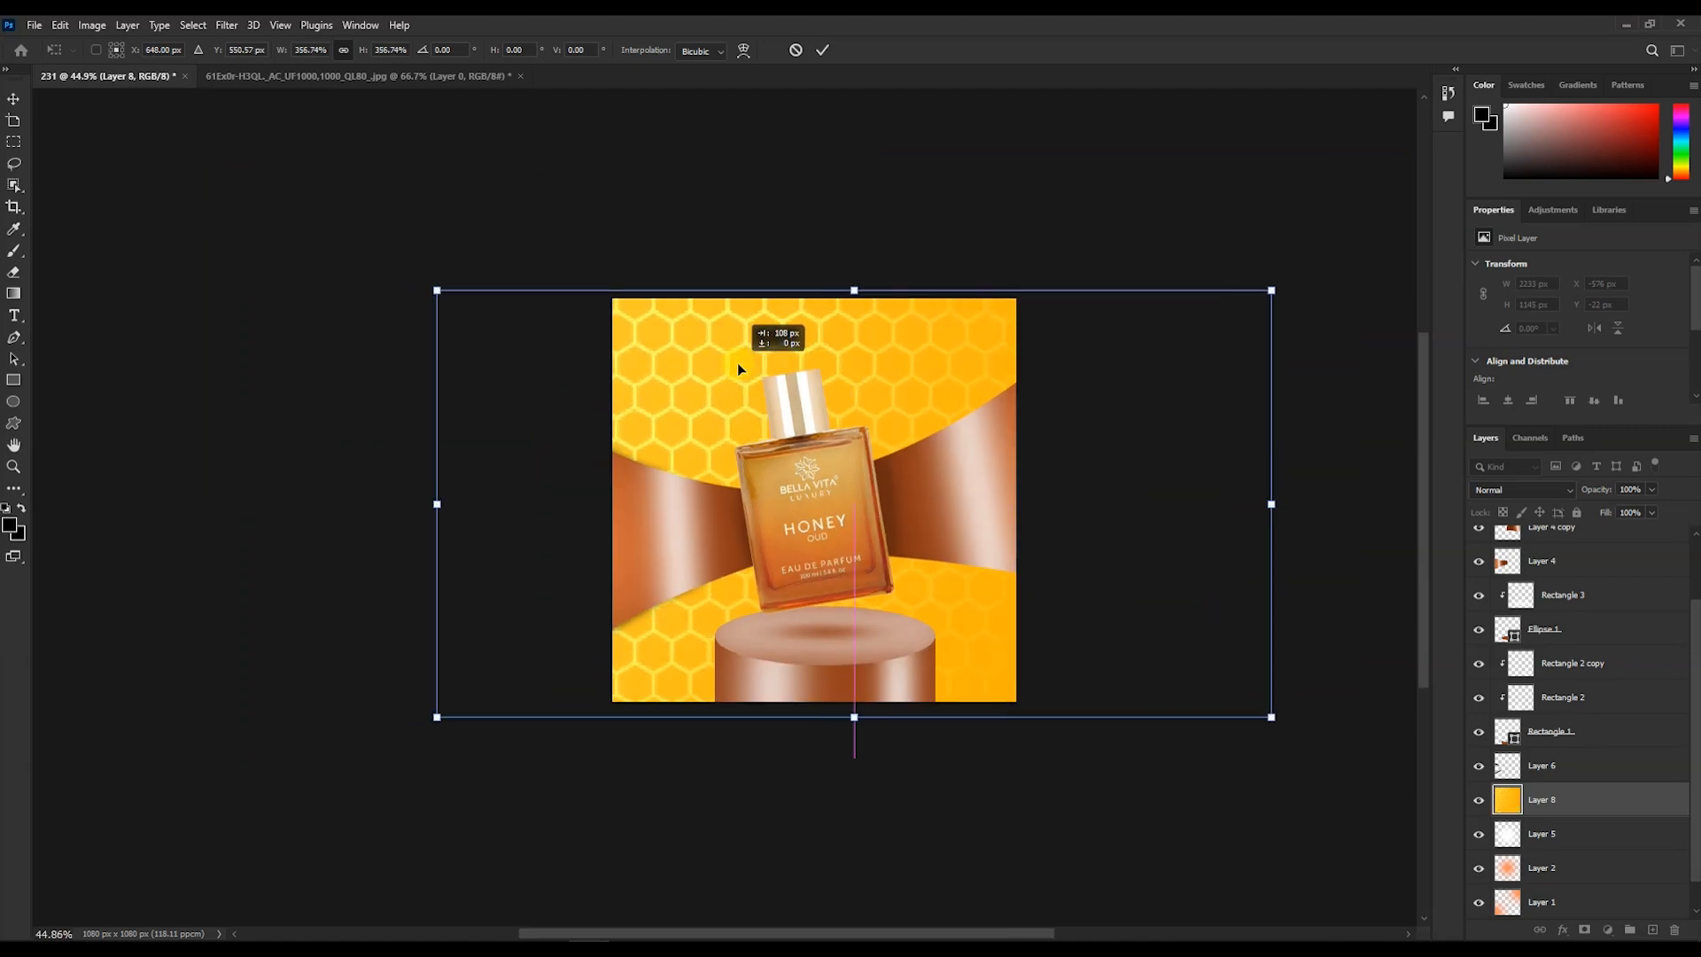
{"action": "key", "text": "Return"}
- Set the honeycomb layer's blend mode to Soft Light and its opacity to 30%
{"action": "key", "text": "b"}
{"action": "left_click", "coordinate": [1546, 489]}
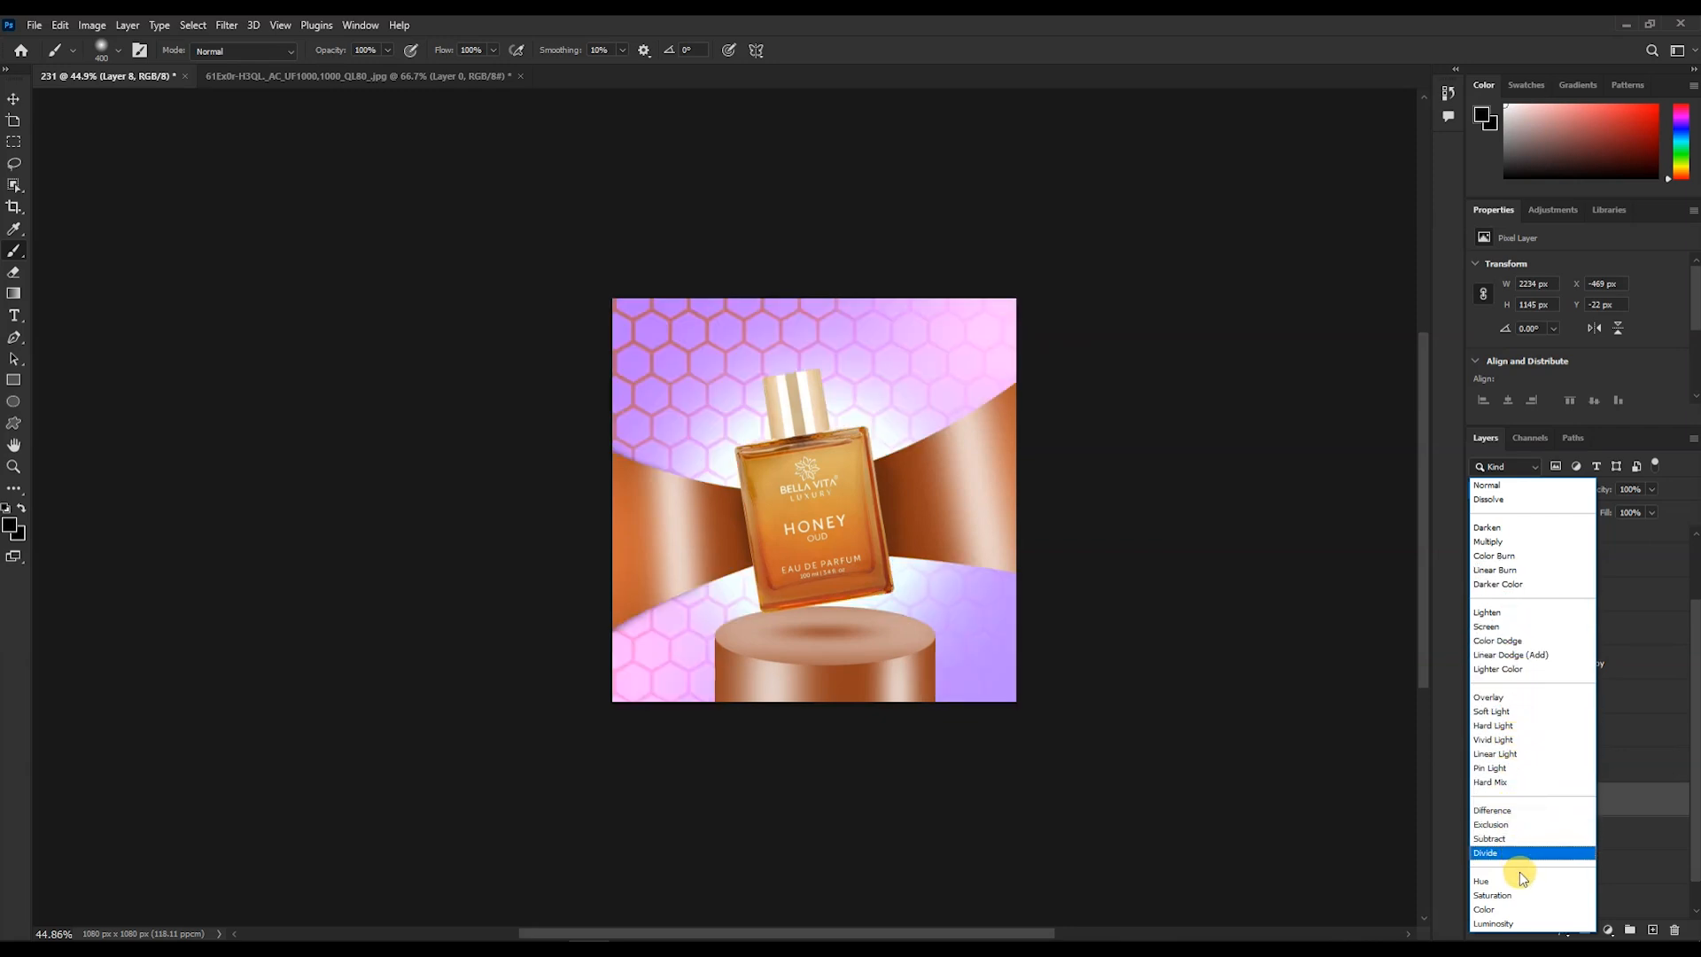
{"action": "left_click", "coordinate": [1493, 711]}
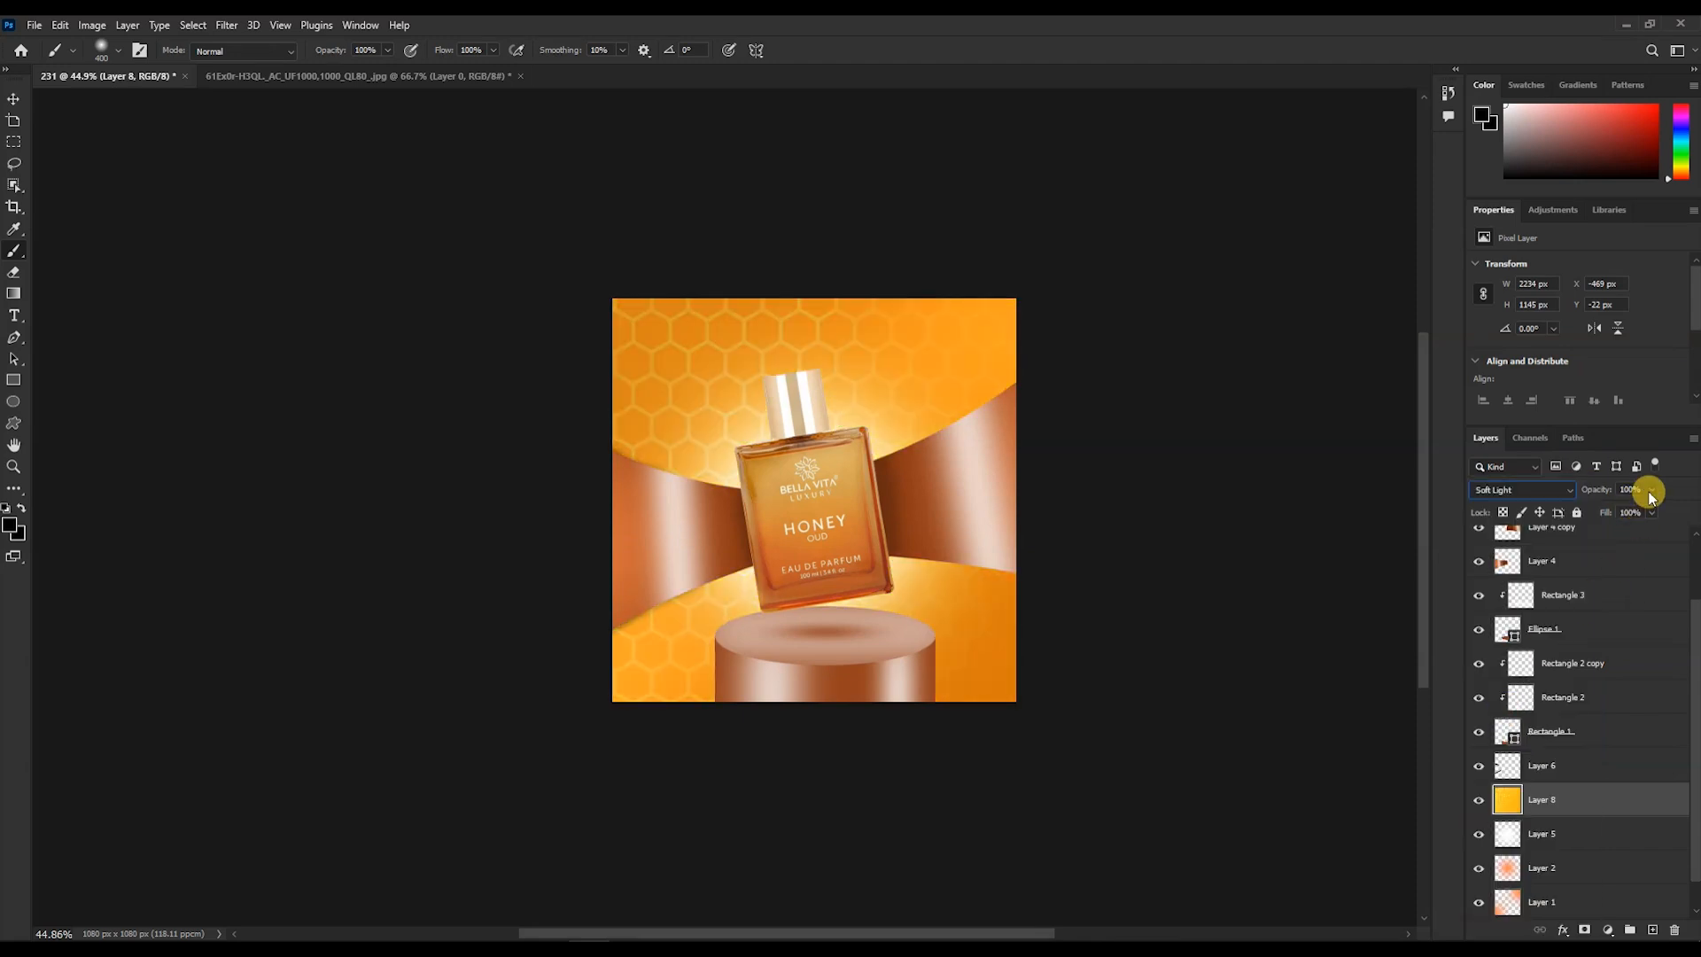
{"action": "left_click_drag", "start_coordinate": [1636, 514], "coordinate": [1631, 512]}
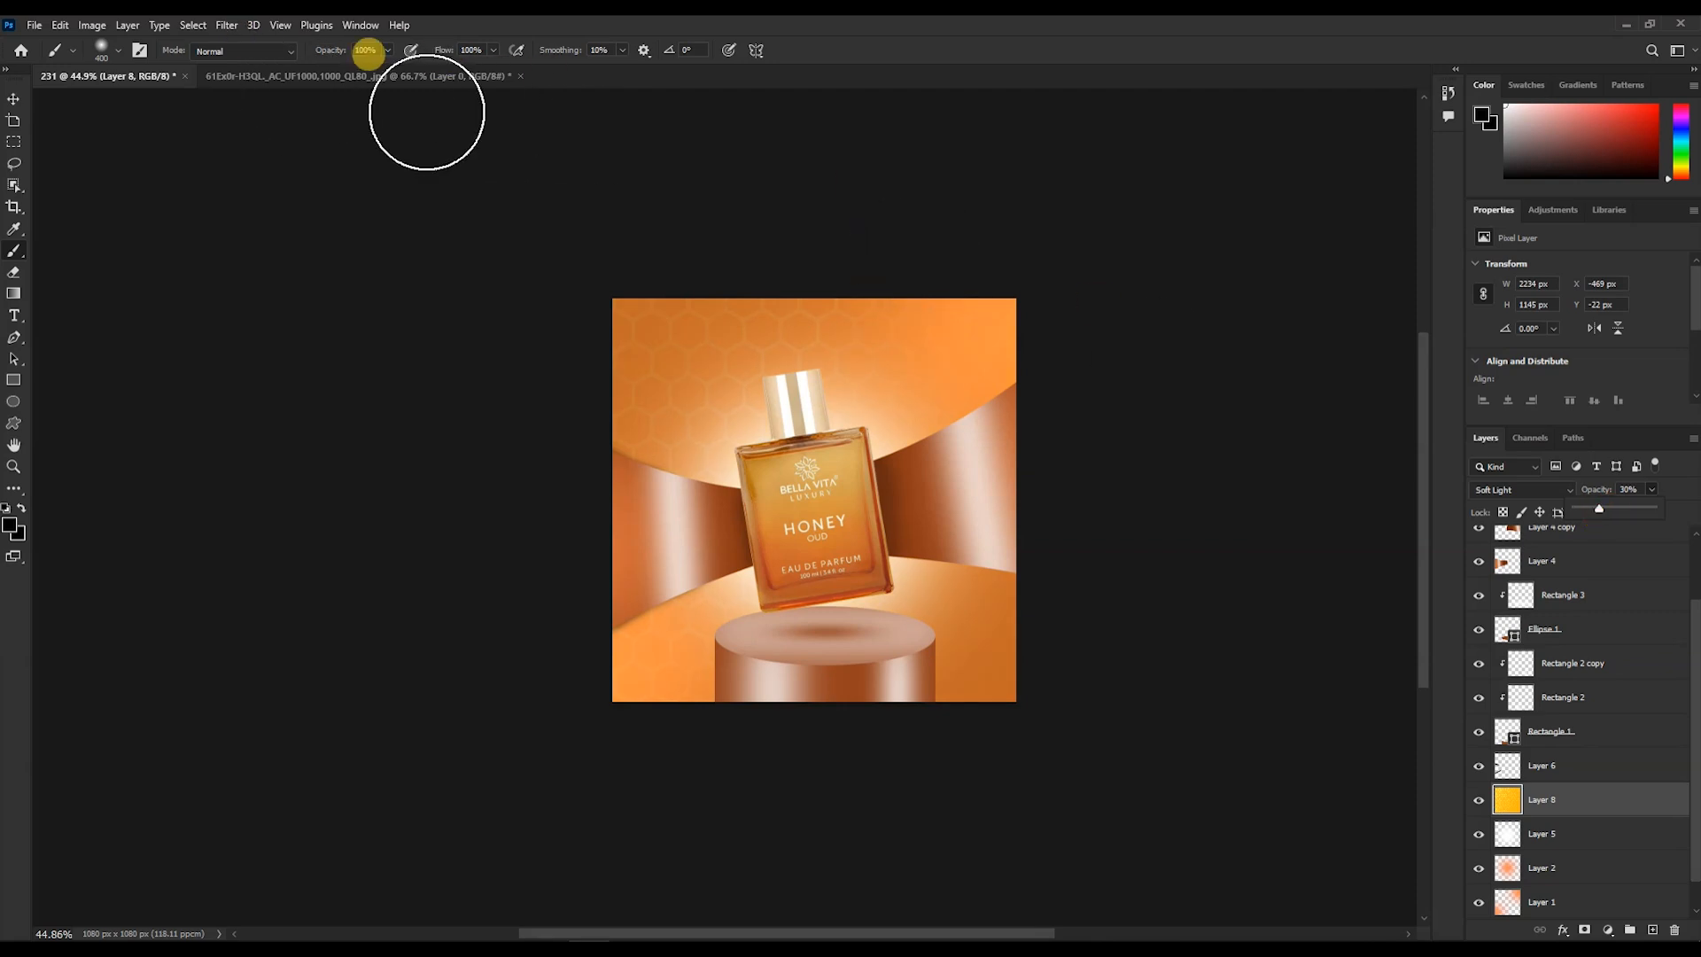
- Rotate the honeycomb layer about -9.87° and scale it to about 109% to cover the canvas
{"action": "left_click", "coordinate": [13, 99]}
{"action": "key", "text": "ctrl+t"}
{"action": "left_click_drag", "start_coordinate": [417, 262], "coordinate": [349, 281]}
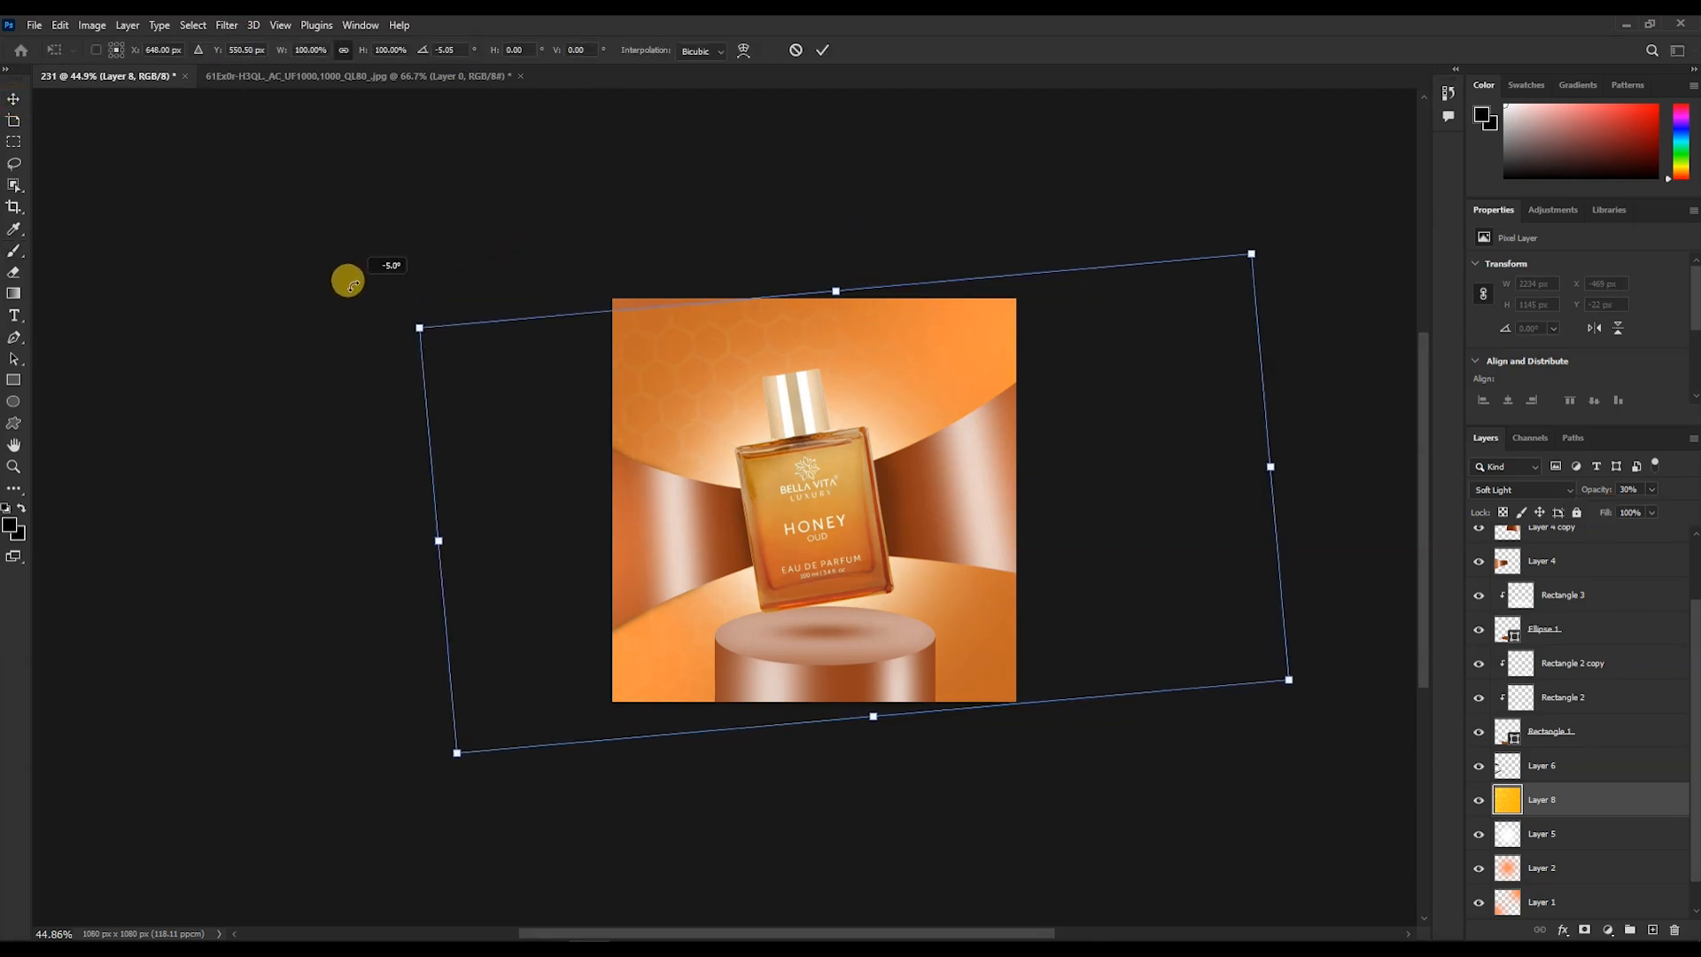
{"action": "left_click_drag", "start_coordinate": [833, 283], "coordinate": [826, 263]}
{"action": "left_click_drag", "start_coordinate": [1336, 709], "coordinate": [1371, 676]}
{"action": "left_click_drag", "start_coordinate": [892, 718], "coordinate": [894, 736]}
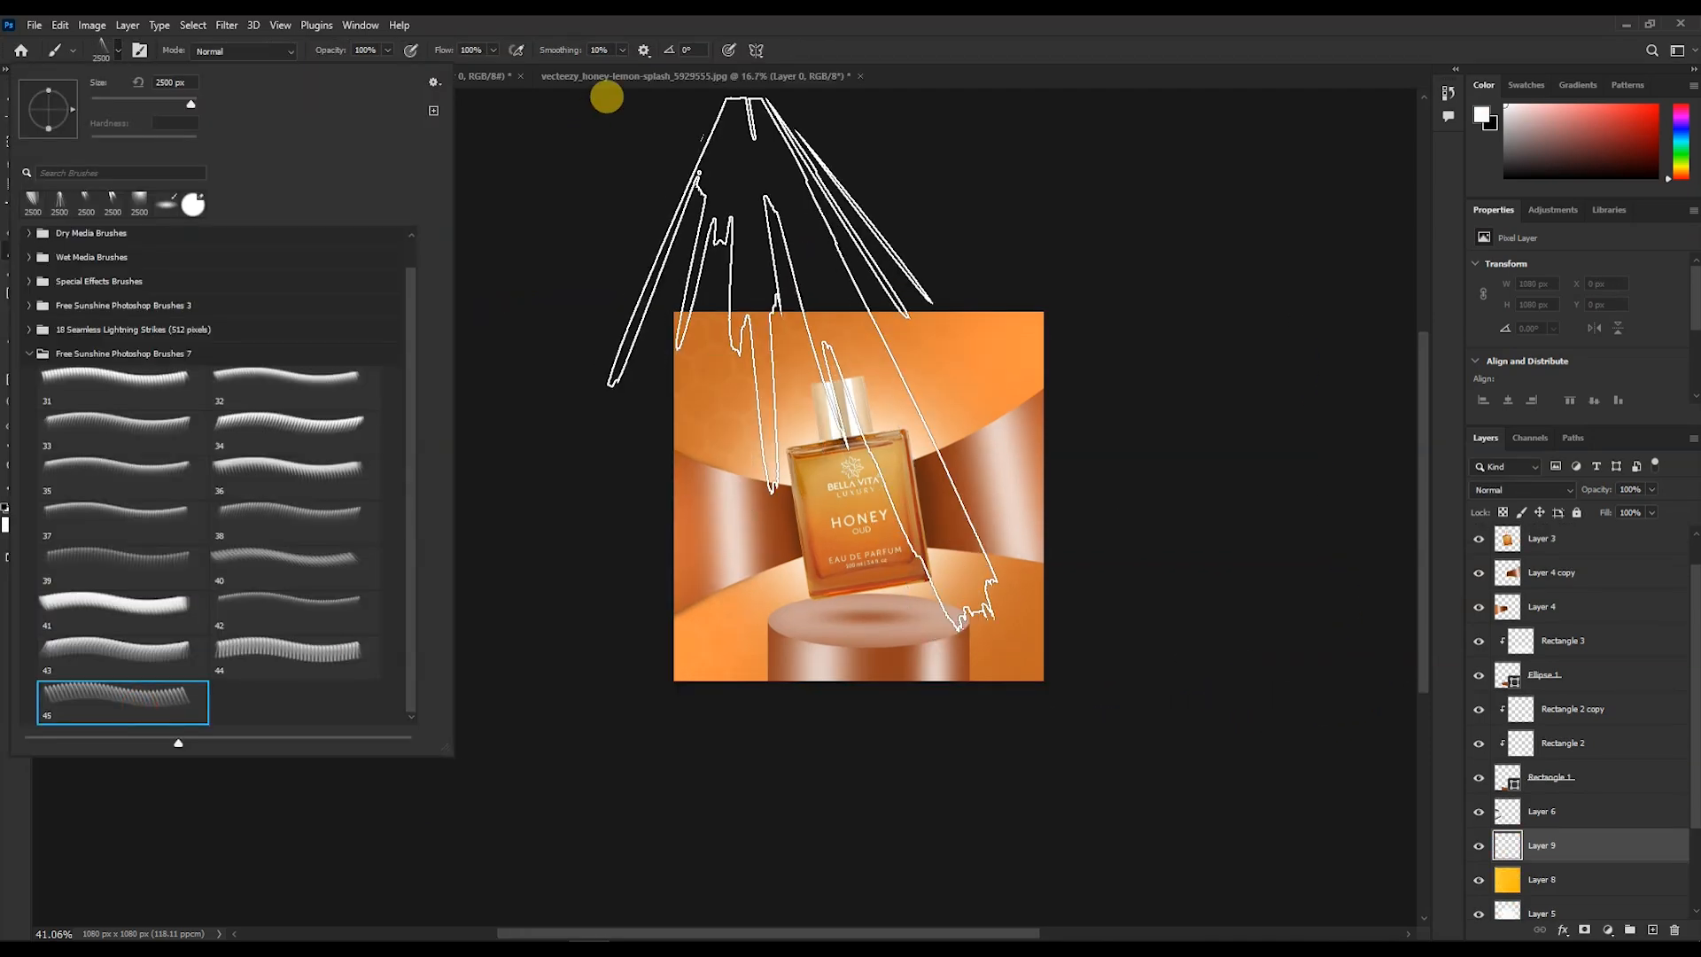
{"action": "left_click", "coordinate": [706, 131]}
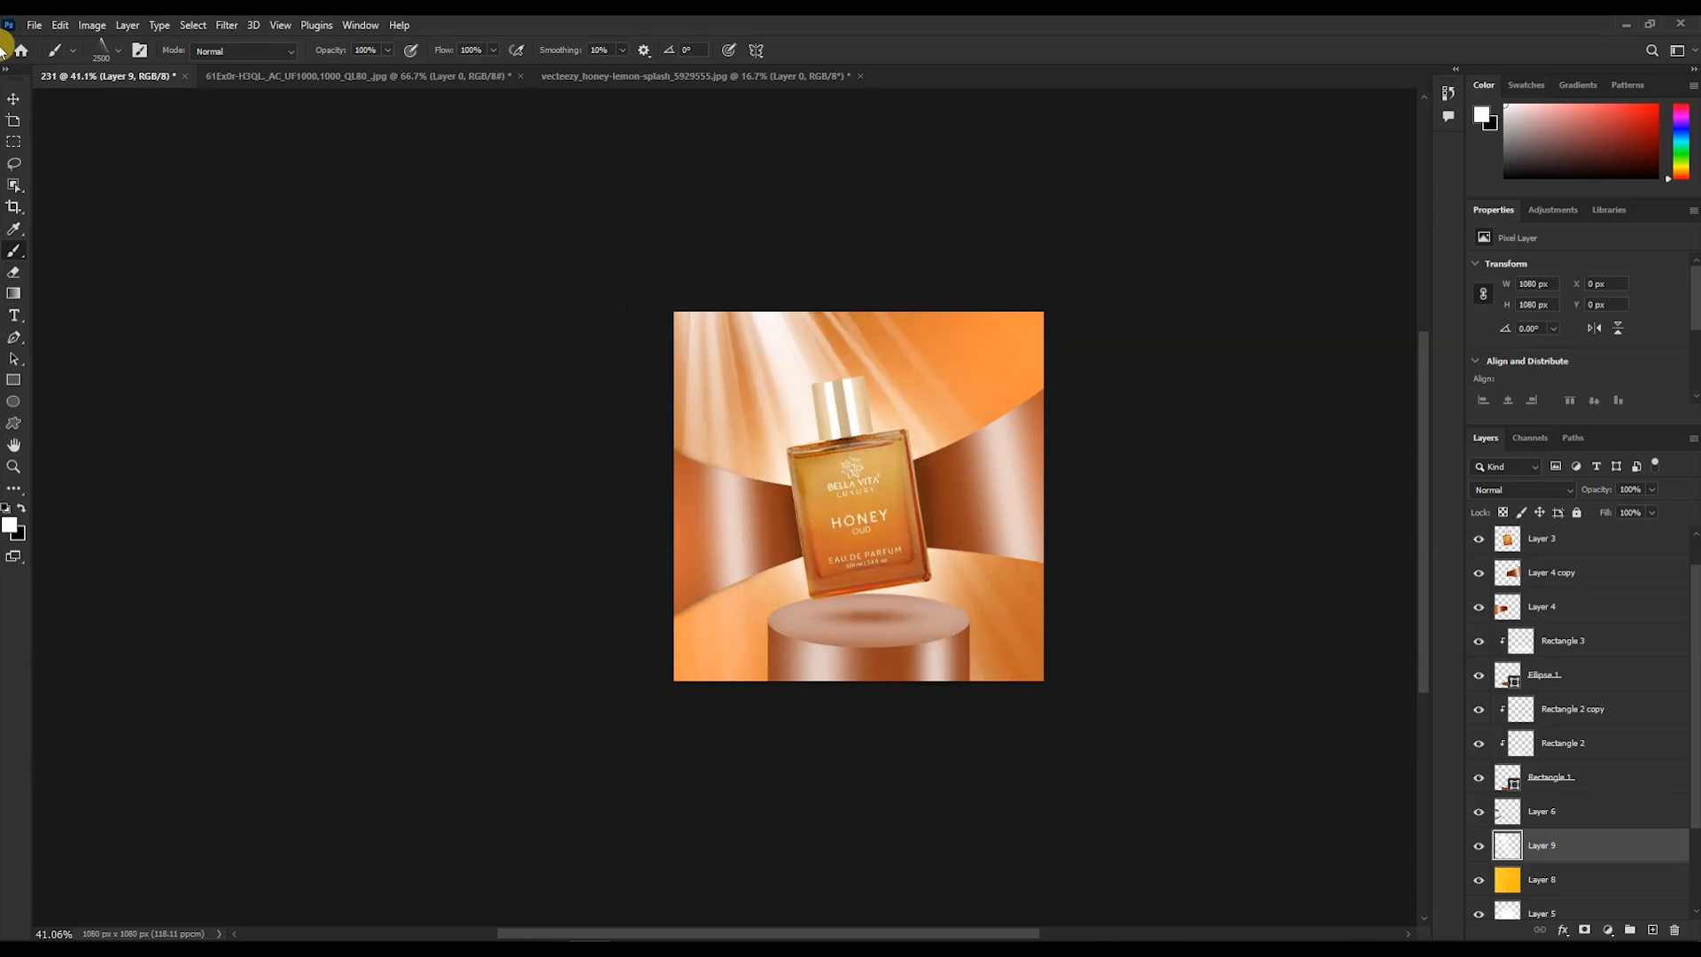
{"action": "left_click", "coordinate": [13, 105]}
{"action": "scroll", "coordinate": [1149, 477], "scroll_direction": "down", "scroll_amount": 5}
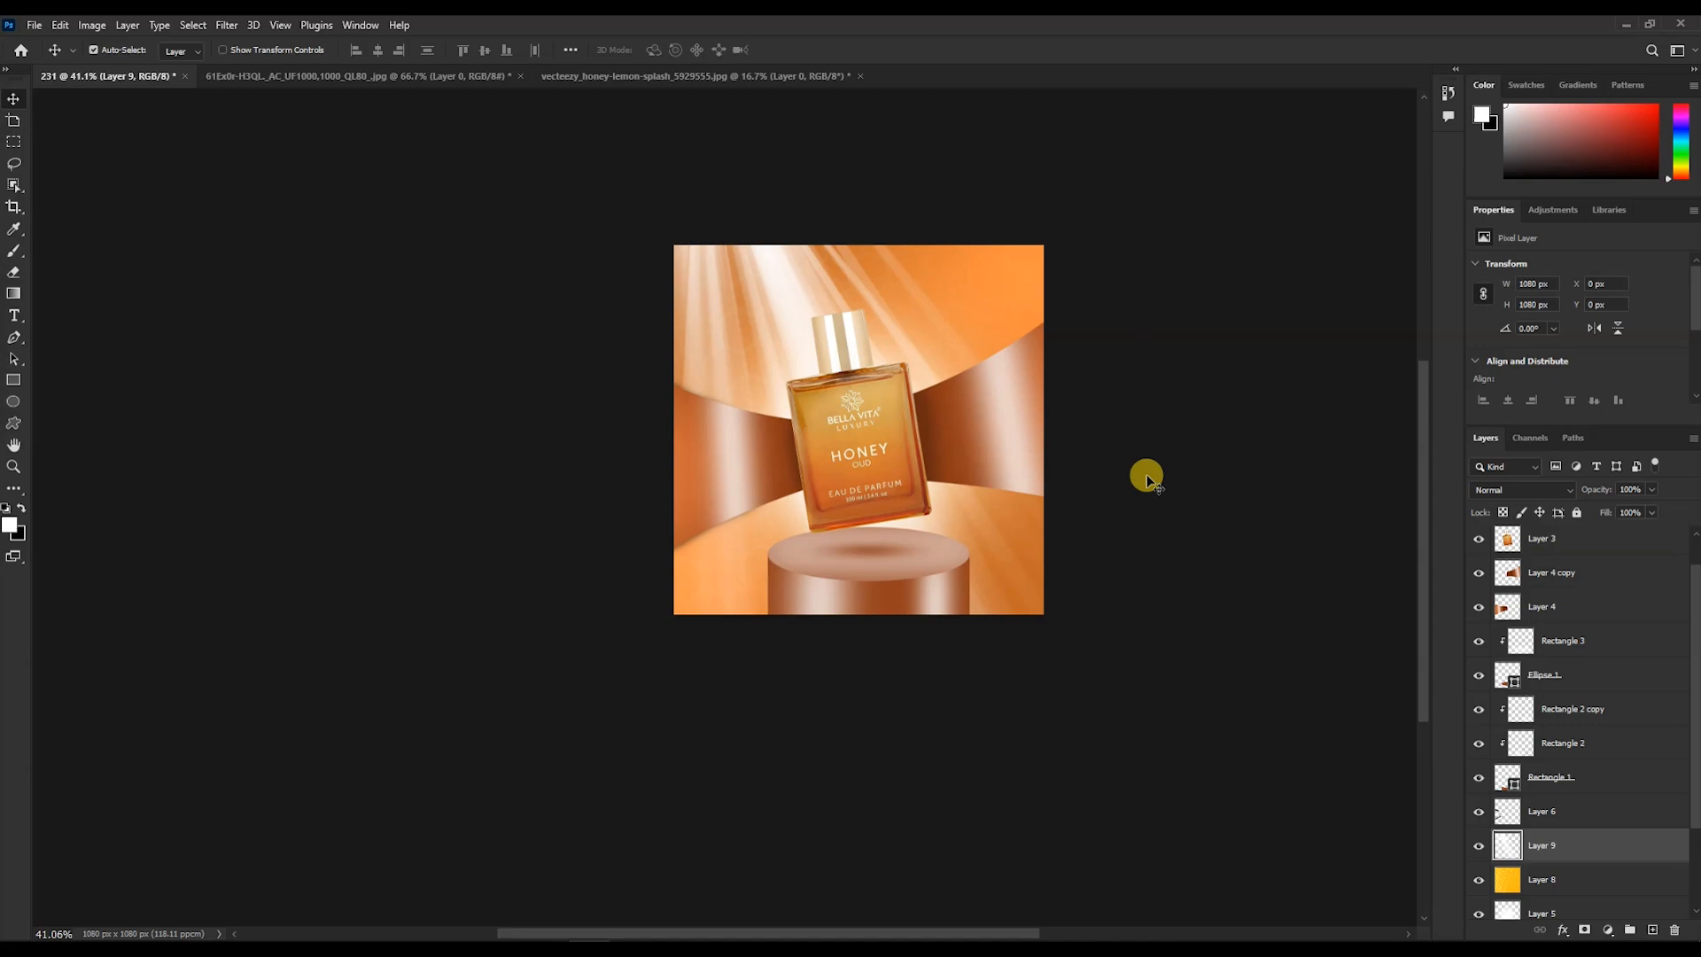
{"action": "scroll", "coordinate": [1146, 475], "scroll_direction": "down", "scroll_amount": 2}
{"action": "scroll", "coordinate": [854, 395], "scroll_direction": "up", "scroll_amount": 5}
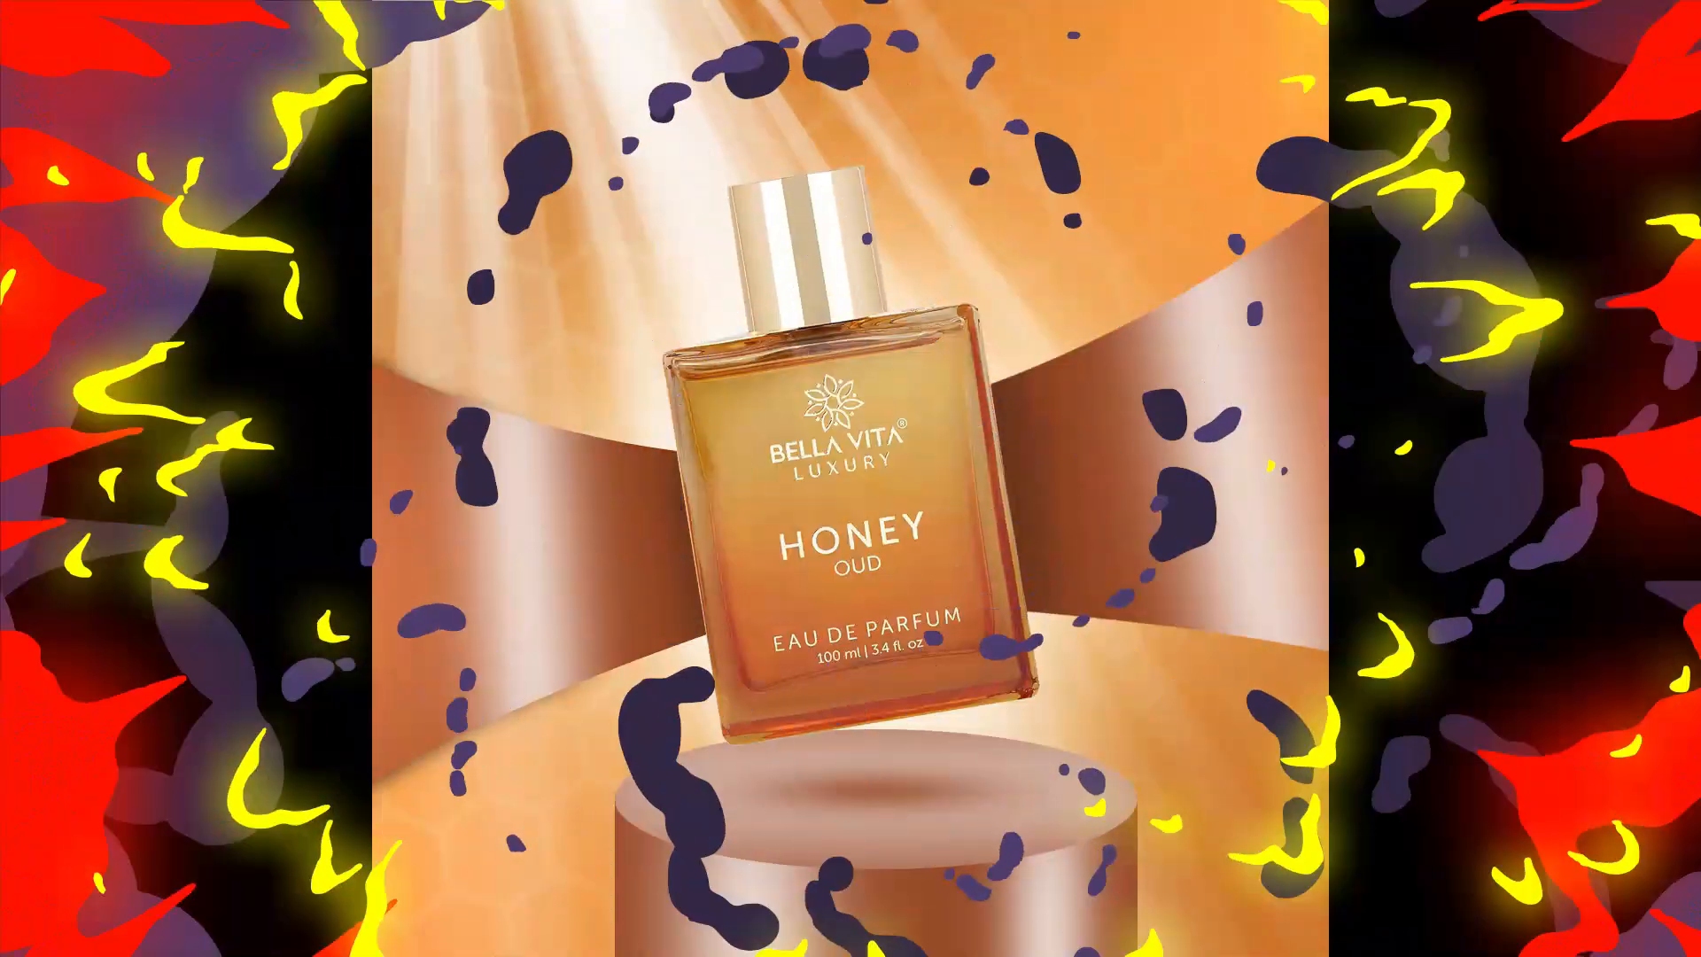